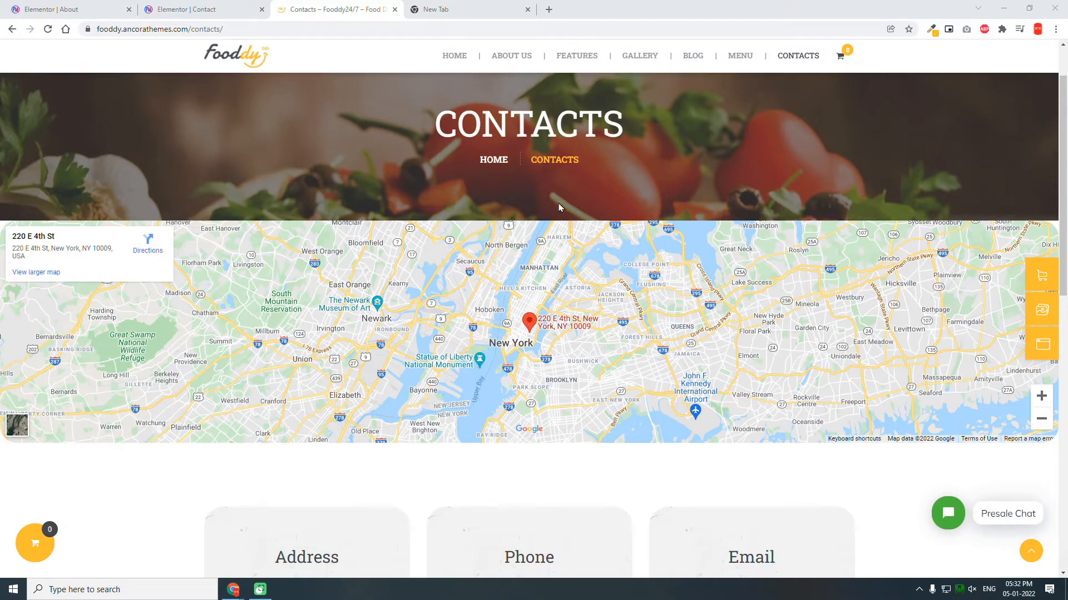
# Step: Leave the Fooddy reference page and switch to the empty Elementor Contact page editor
pyautogui.scroll(1, 543, 91)
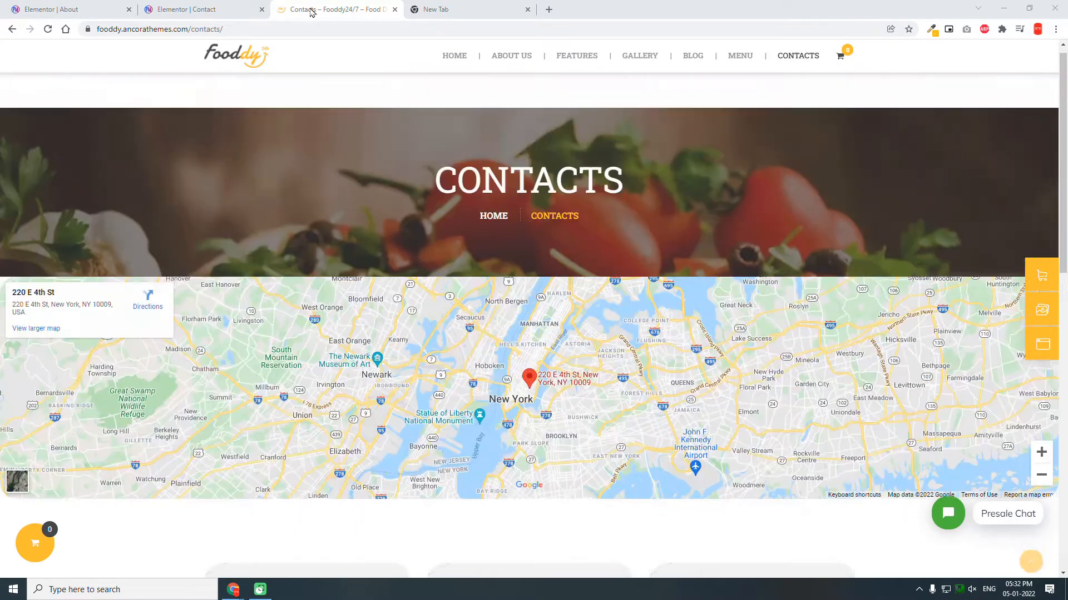
pyautogui.click(189, 9)
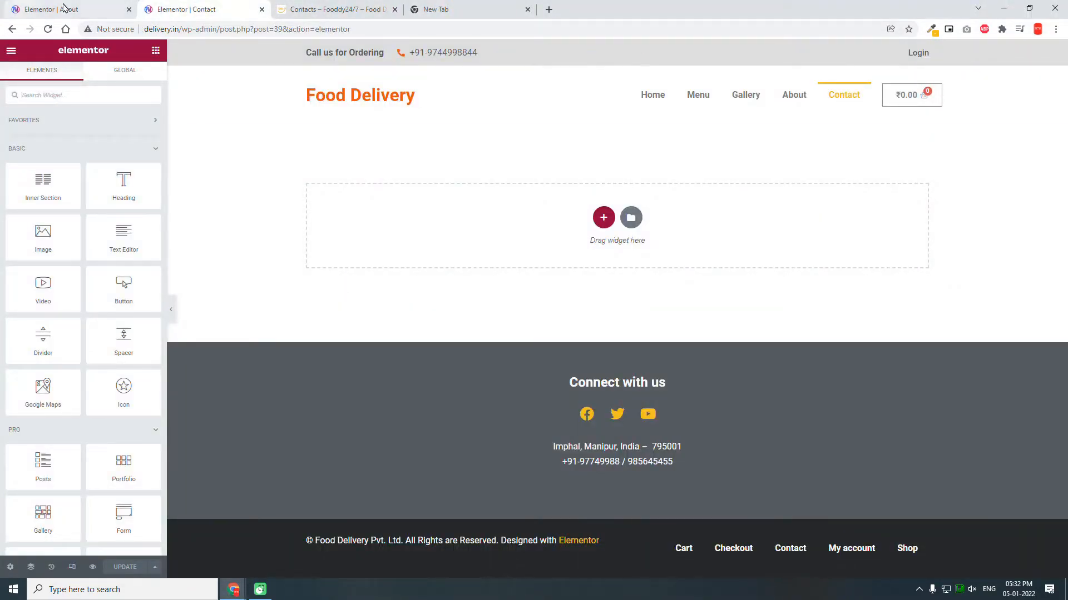
# Step: Copy the About page's hero banner and paste it into the Contact page's empty area
pyautogui.click(64, 7)
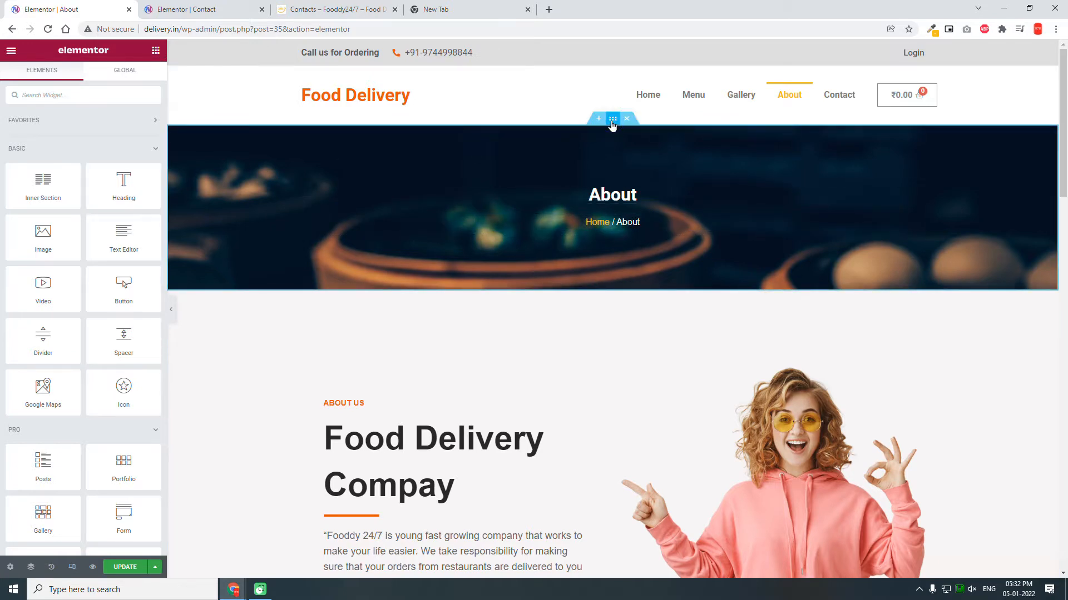
pyautogui.rightClick(612, 126)
pyautogui.click(641, 175)
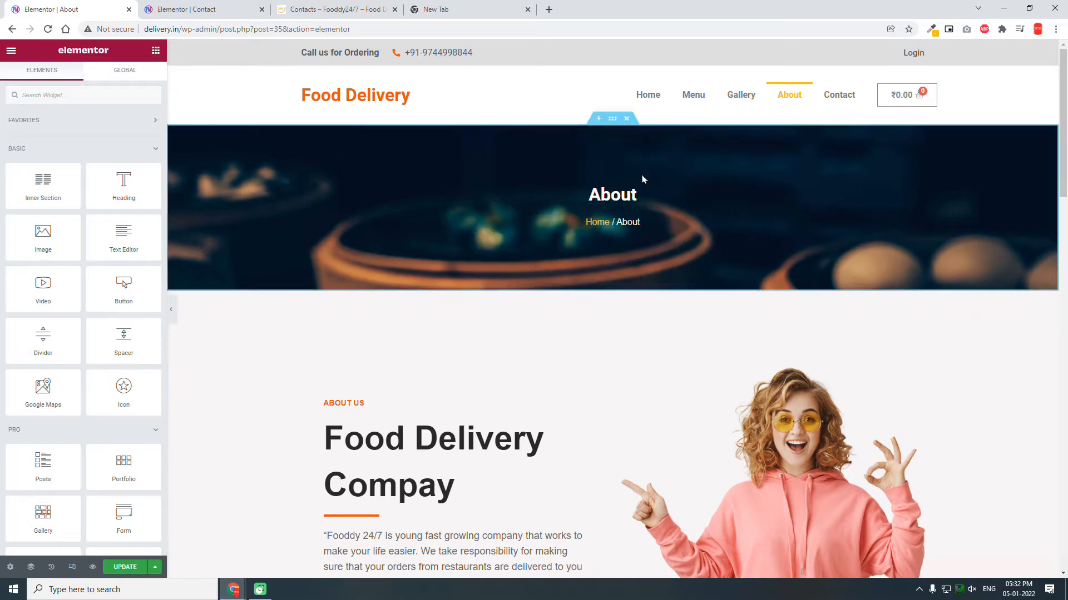
pyautogui.click(317, 9)
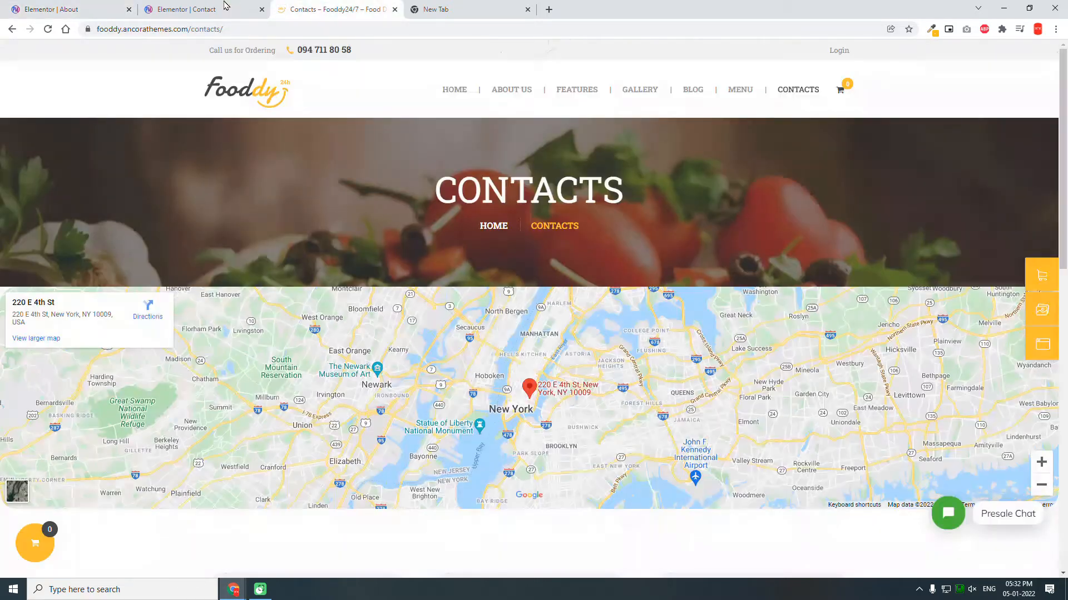
pyautogui.click(225, 6)
pyautogui.rightClick(573, 243)
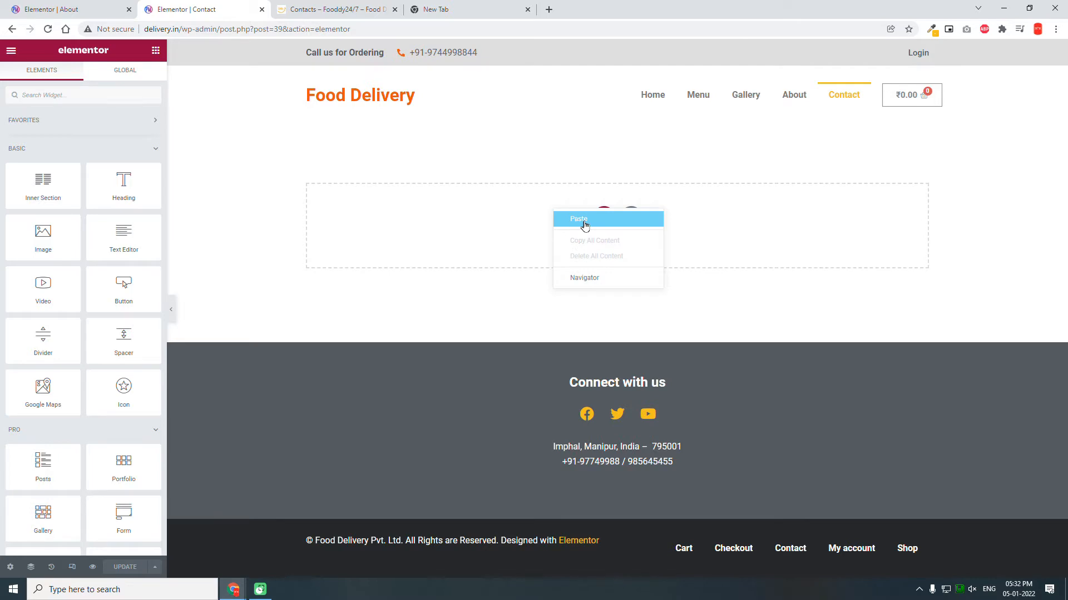
pyautogui.click(578, 219)
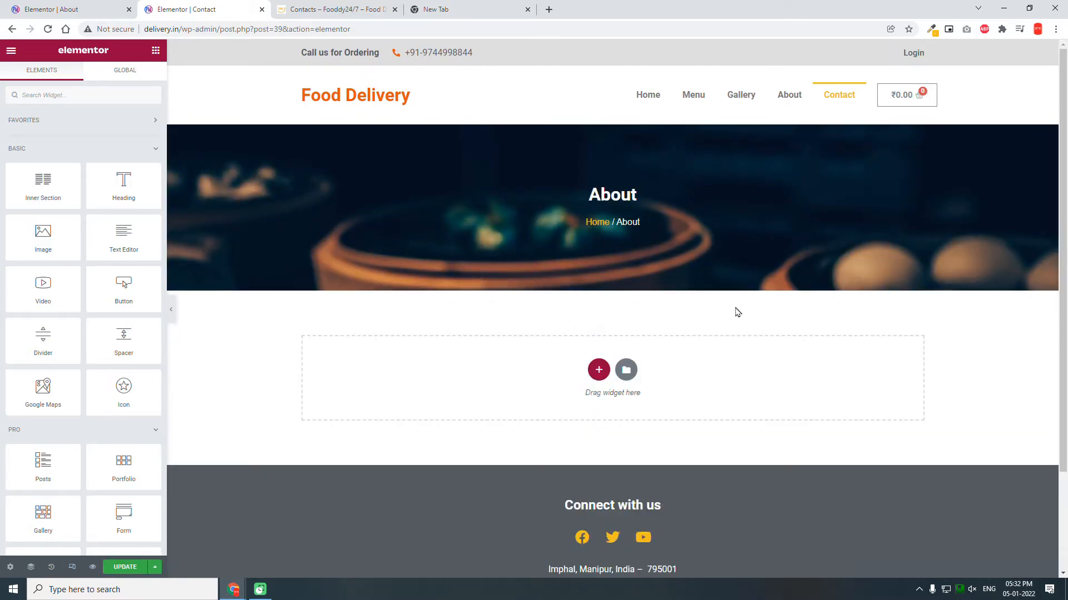
pyautogui.scroll(-2, 737, 312)
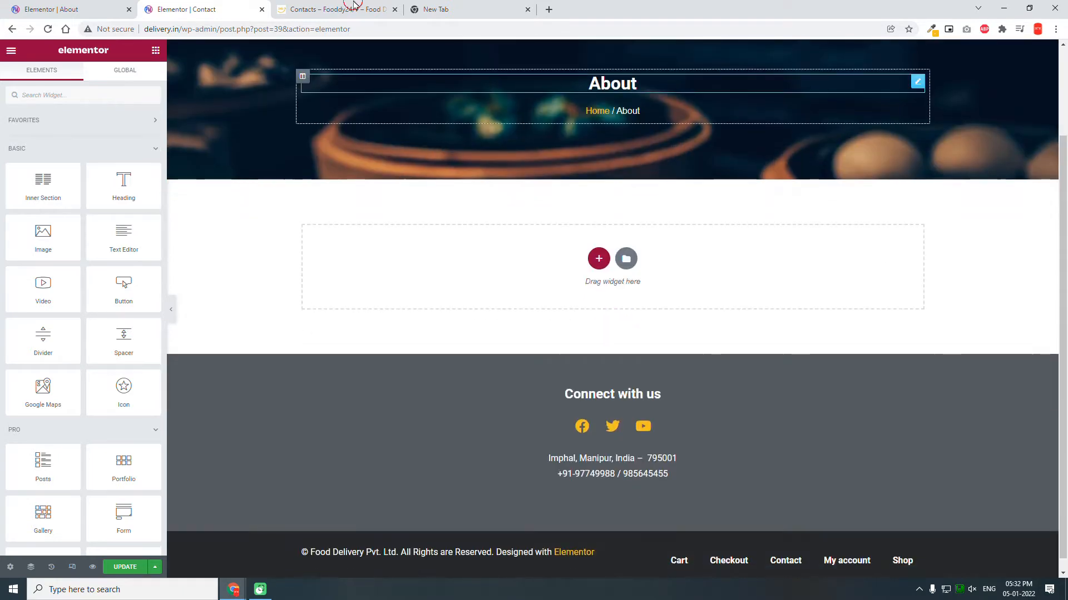
# Step: After checking the reference layout, add a single-column section below the banner
pyautogui.click(354, 4)
pyautogui.scroll(-1, 506, 225)
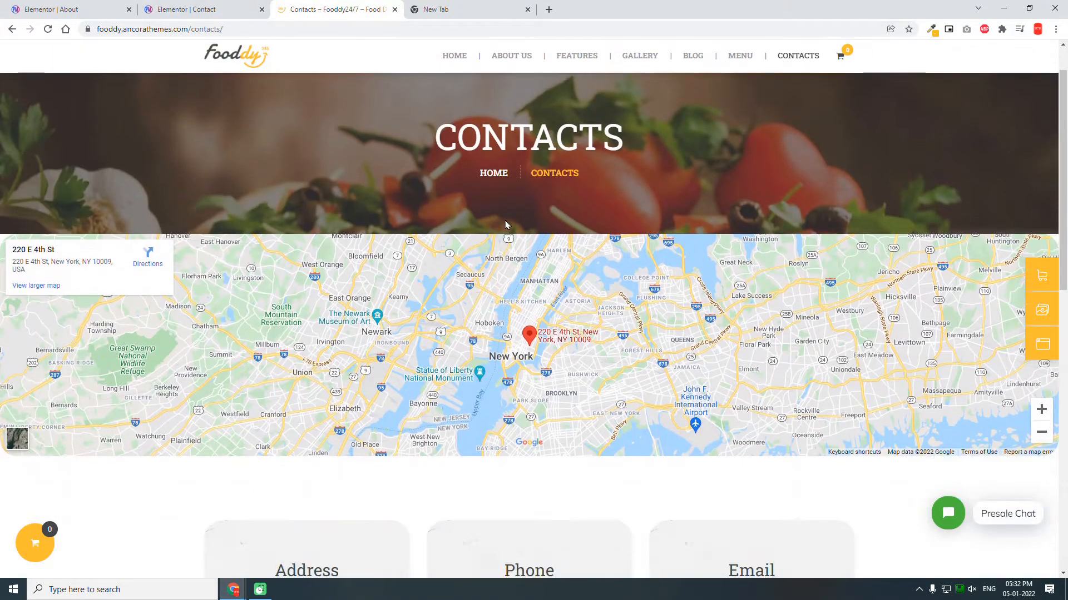
pyautogui.scroll(-5, 584, 200)
pyautogui.scroll(4, 579, 210)
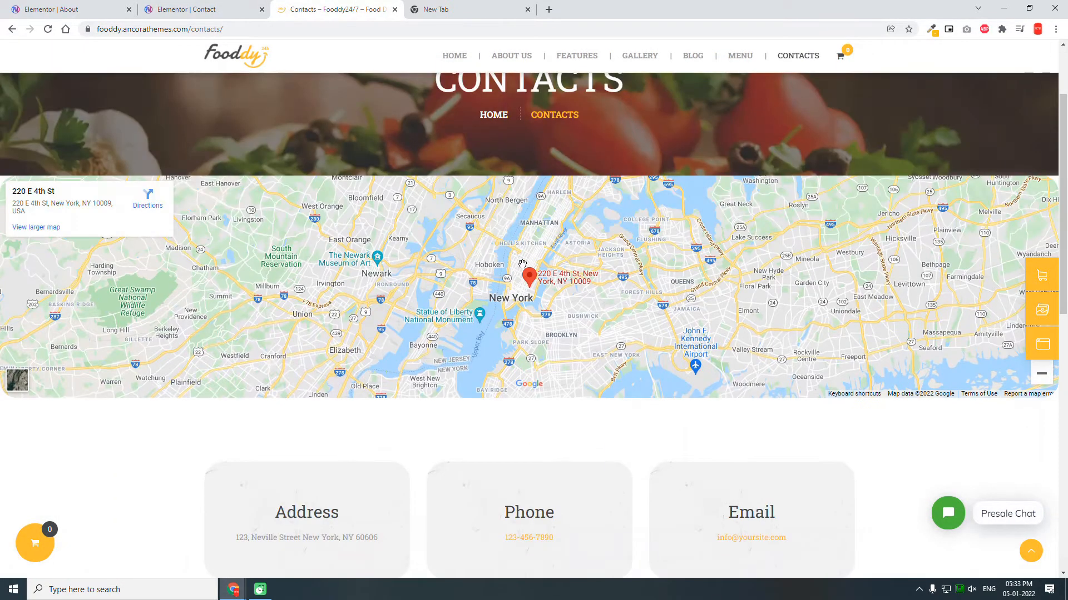
pyautogui.click(211, 5)
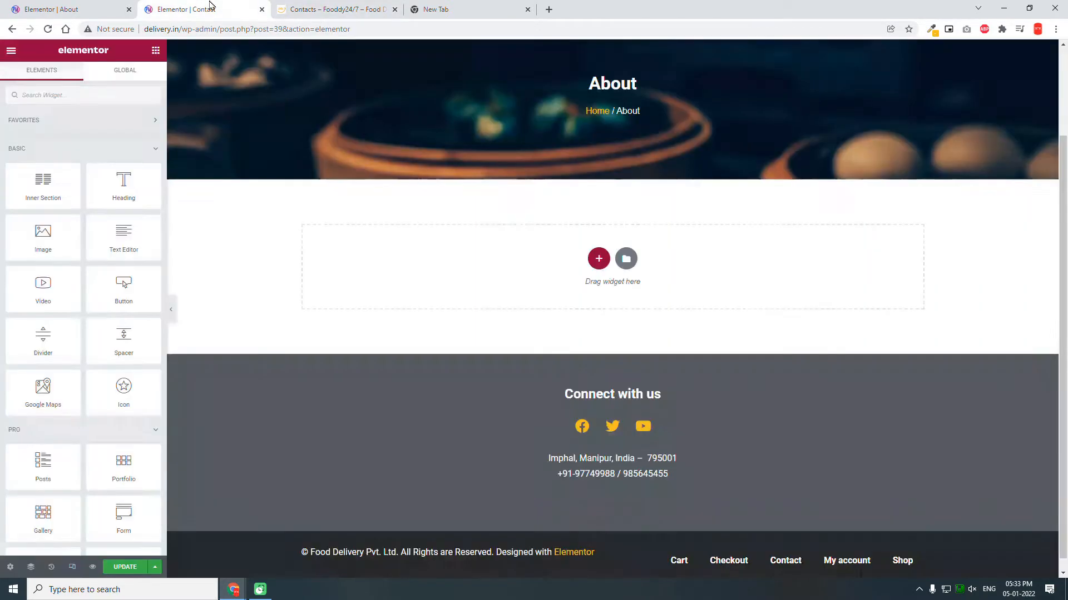
pyautogui.click(605, 264)
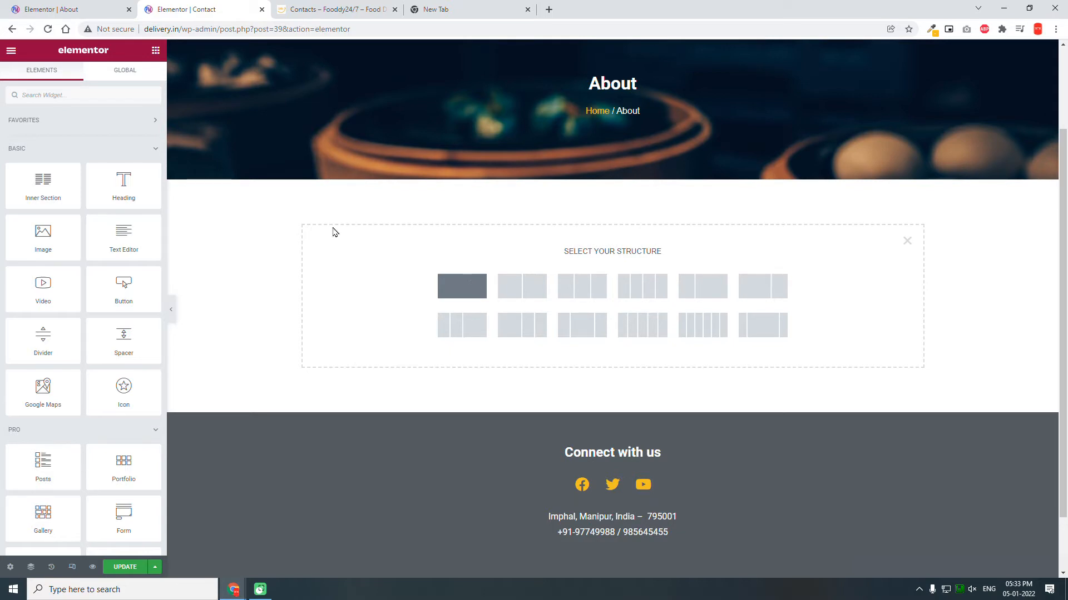
pyautogui.click(474, 288)
# Step: Make the section Full Width with No Gap and drop a Google Maps widget in
pyautogui.click(98, 136)
pyautogui.click(109, 157)
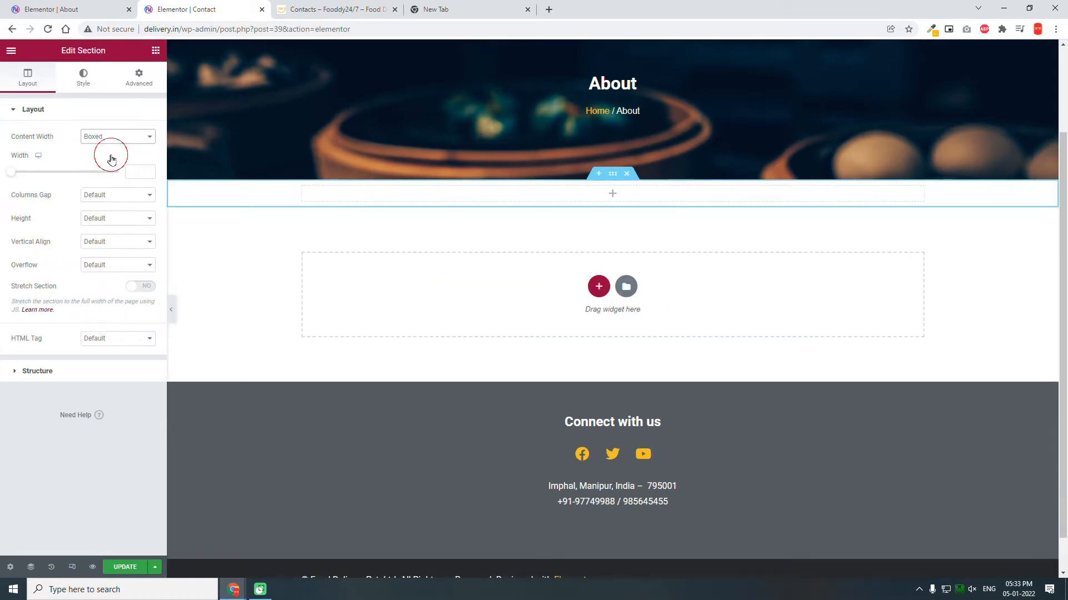
pyautogui.click(113, 160)
pyautogui.click(119, 180)
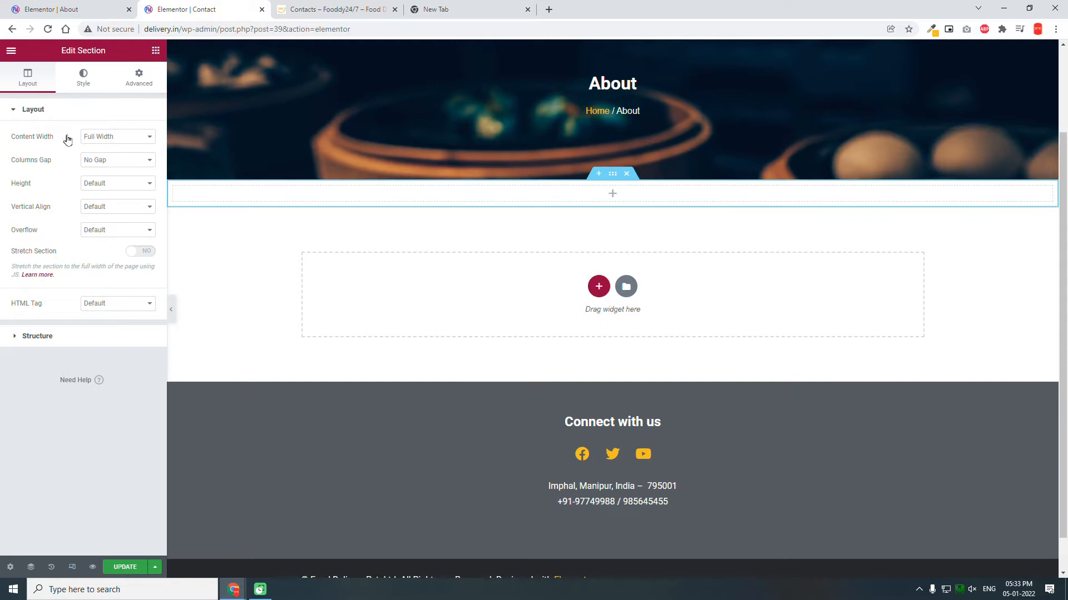
pyautogui.moveTo(44, 392); pyautogui.dragTo(717, 198)
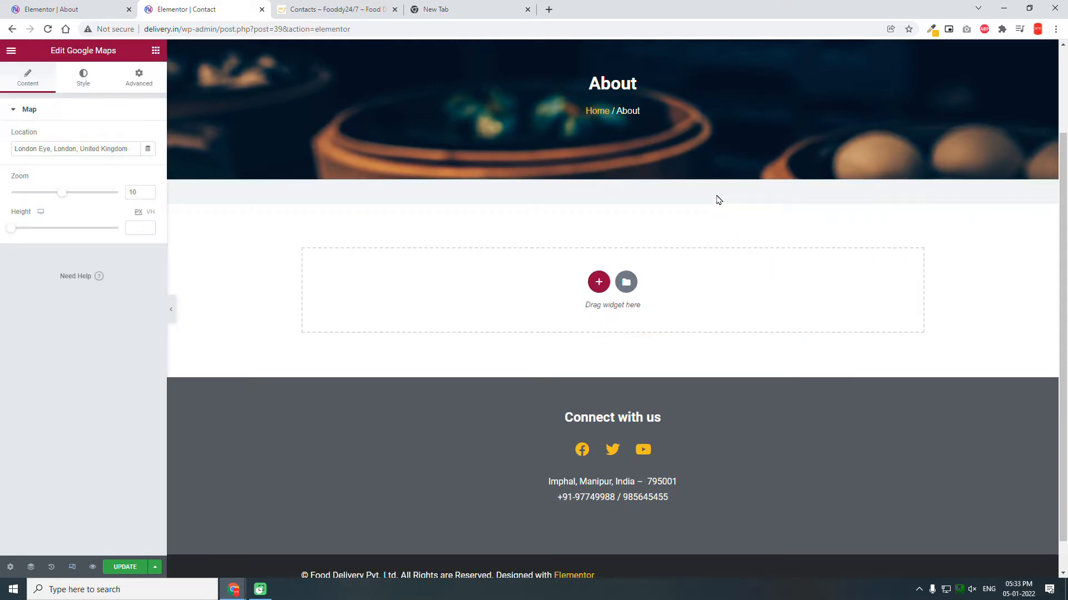
# Step: Change the map location from London Eye to 'Paste Media'
pyautogui.click(93, 146)
pyautogui.hotkey('ctrl', 'a')
pyautogui.press('BackSpace')
pyautogui.write('Paste M')
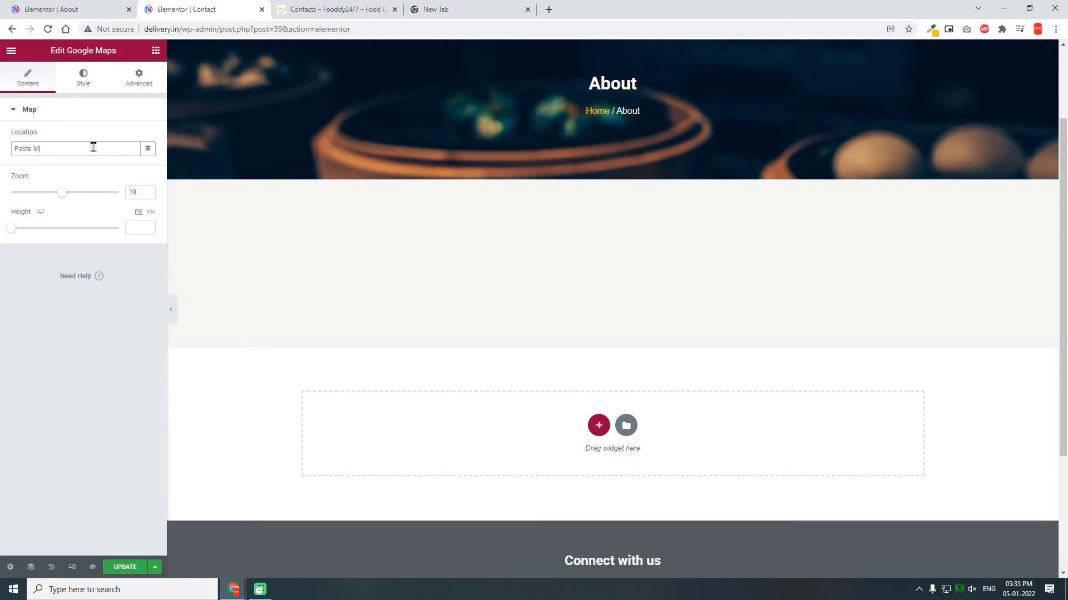
pyautogui.write('edia')
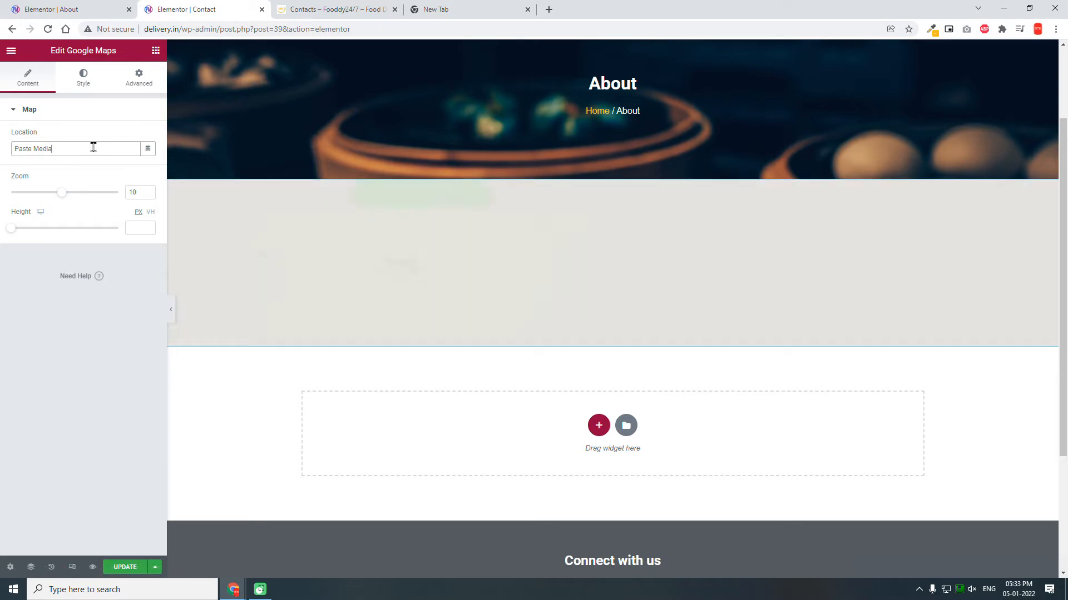
# Step: Set the map height to 350 px, then view the reference contacts page
pyautogui.click(138, 230)
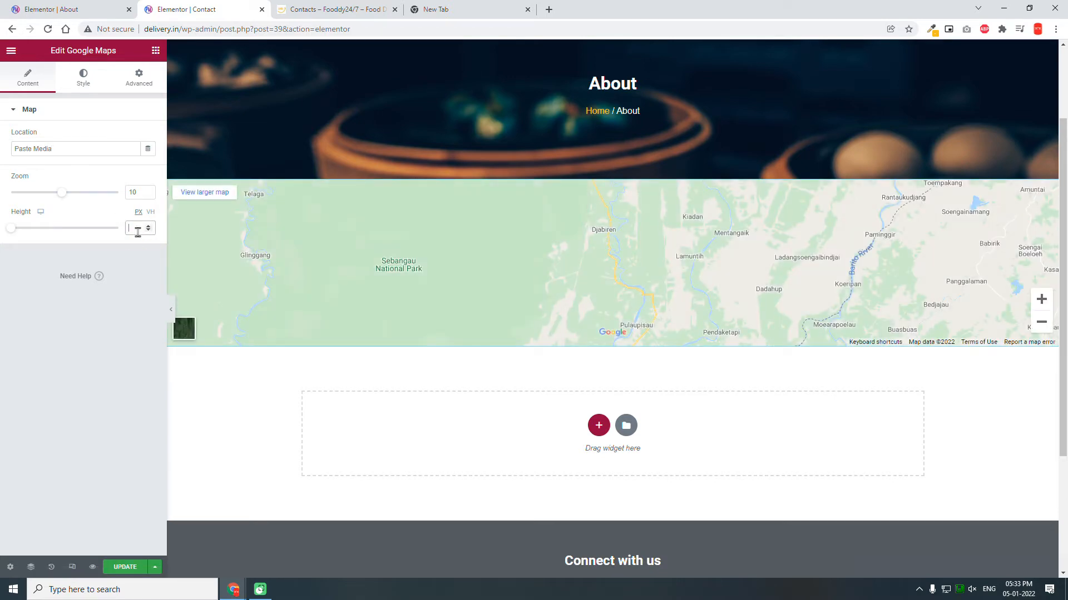
pyautogui.write('350')
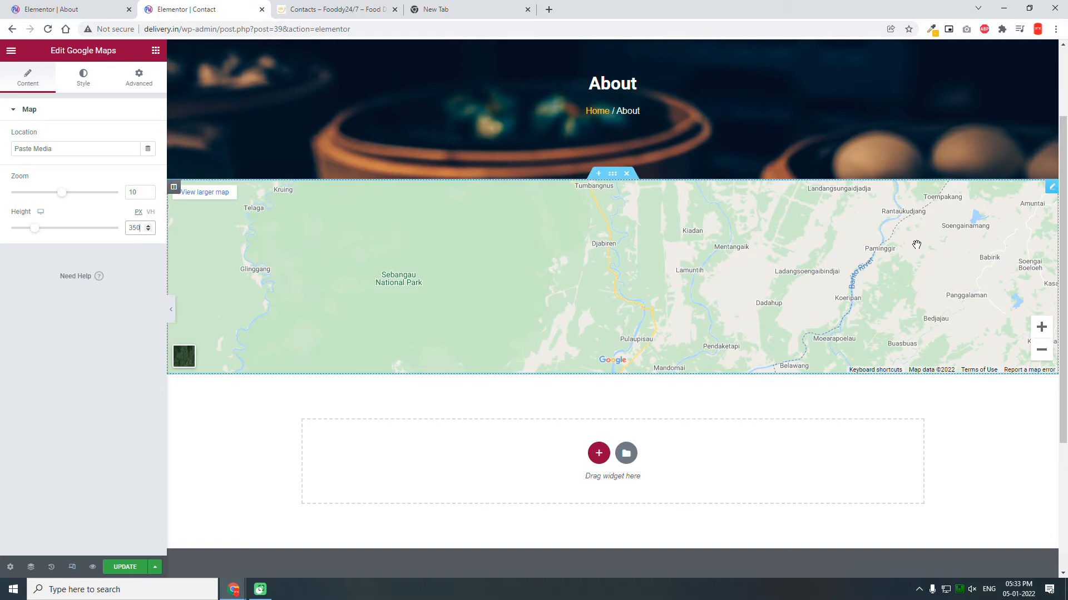
pyautogui.scroll(-2, 916, 245)
pyautogui.click(307, 6)
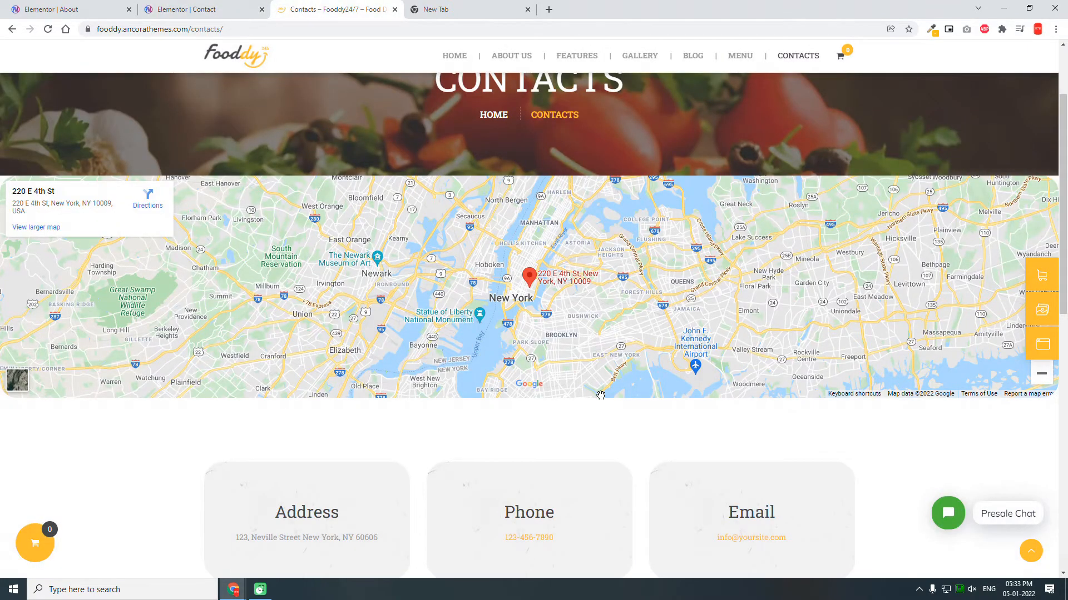
# Step: Back in the editor, add a three-column section below the map
pyautogui.scroll(-5, 604, 393)
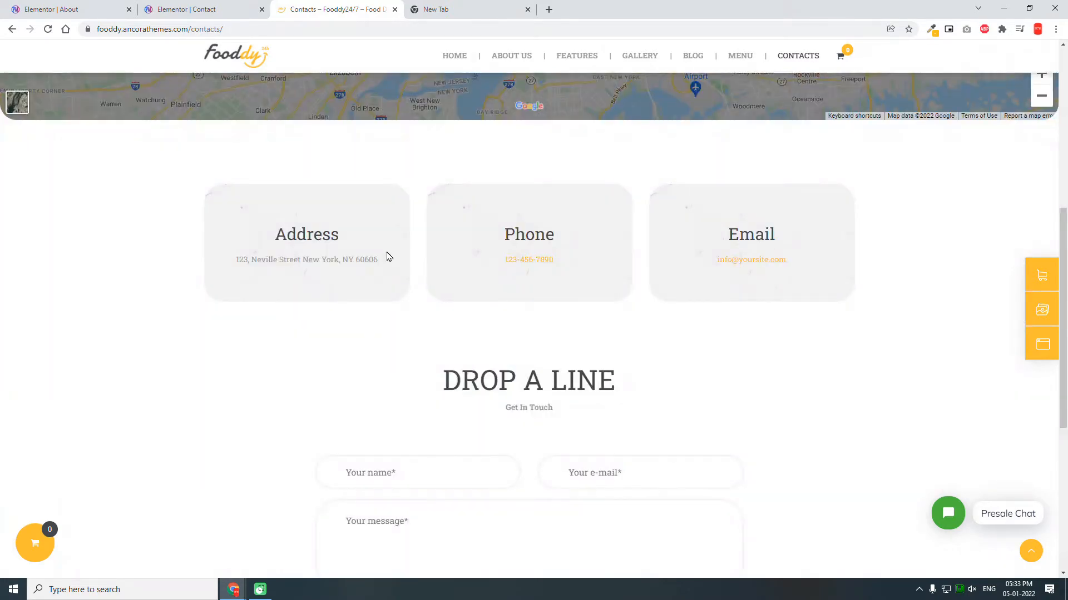
pyautogui.click(185, 6)
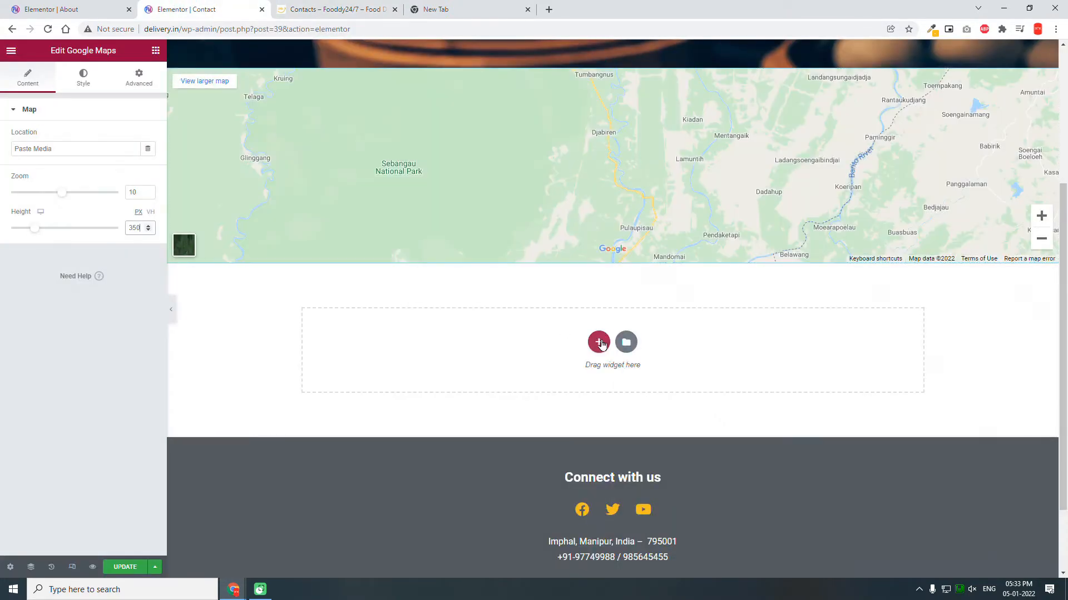
pyautogui.click(598, 342)
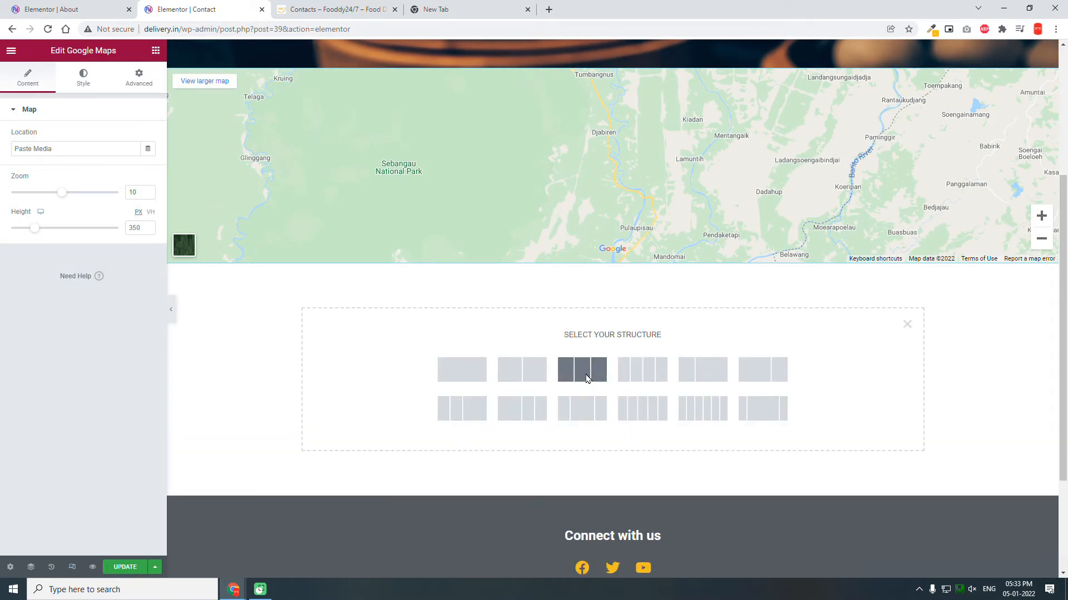
pyautogui.click(586, 379)
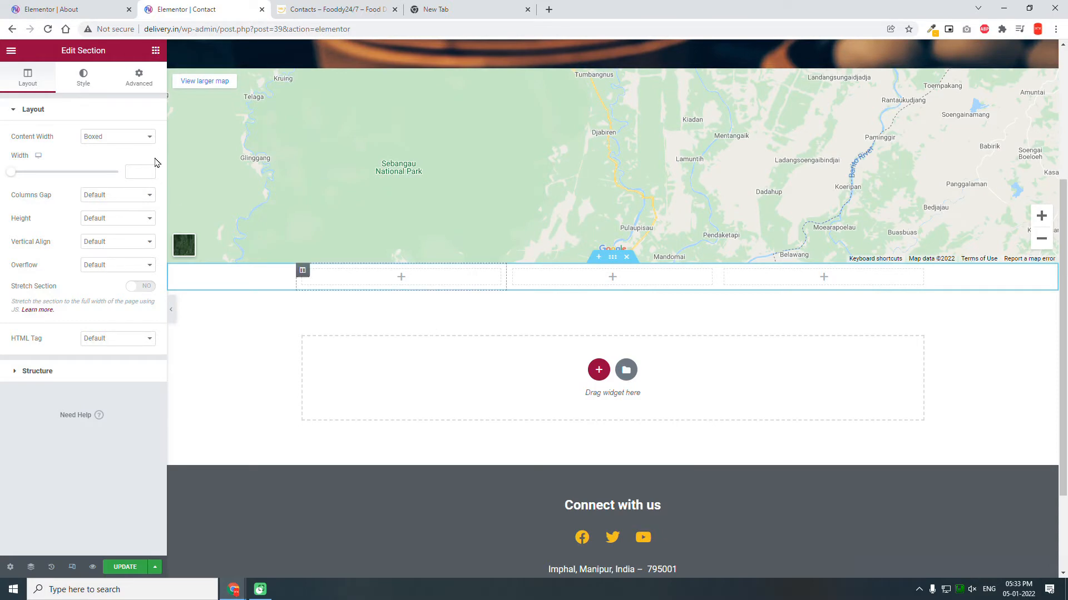
# Step: Give the three-column section 100 px top and bottom padding
pyautogui.click(135, 94)
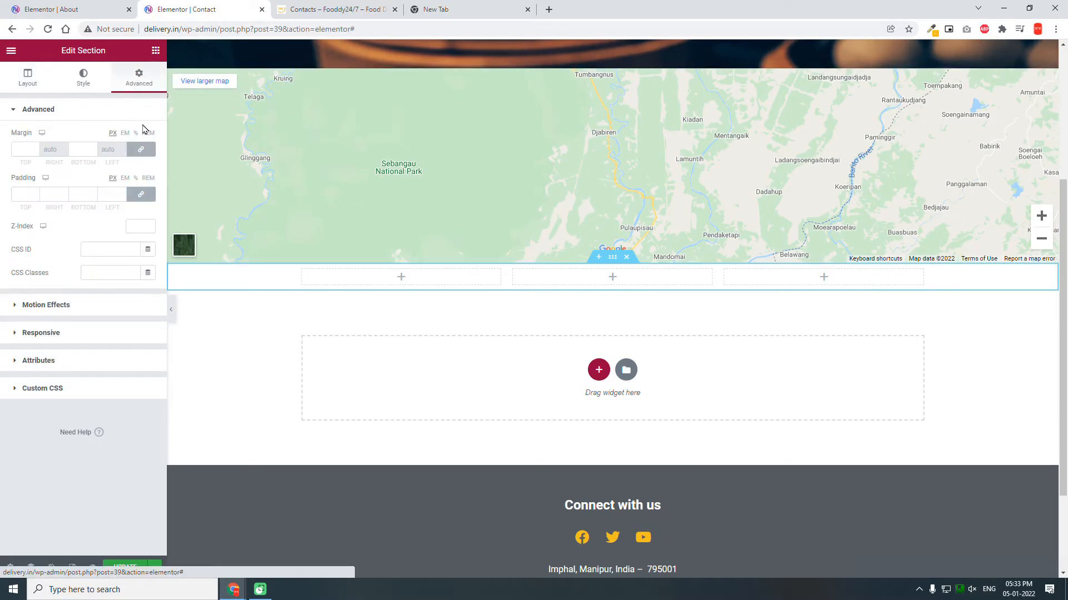
pyautogui.click(28, 194)
pyautogui.moveTo(28, 194); pyautogui.dragTo(3, 168)
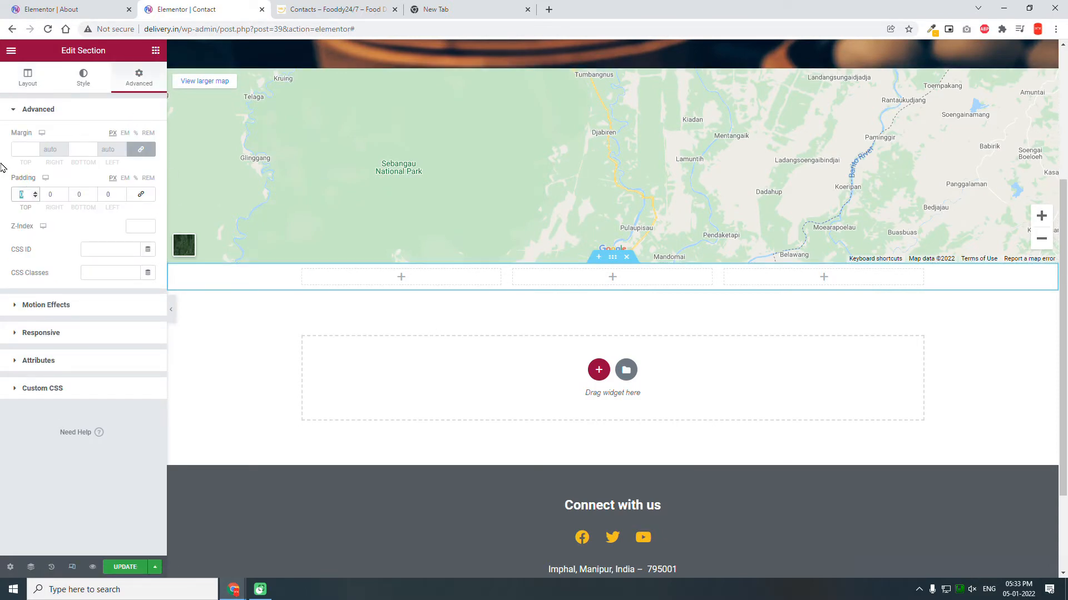
pyautogui.write('100')
pyautogui.press('Tab')
pyautogui.press('Tab')
pyautogui.write('100')
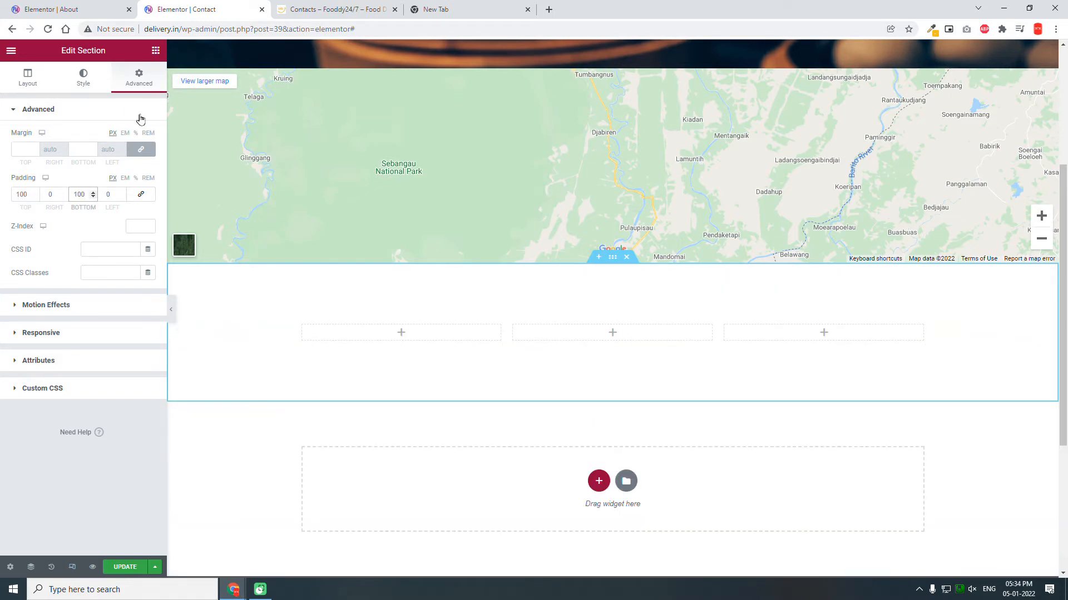
# Step: Set the first column's padding to 20 px on all sides
pyautogui.click(302, 327)
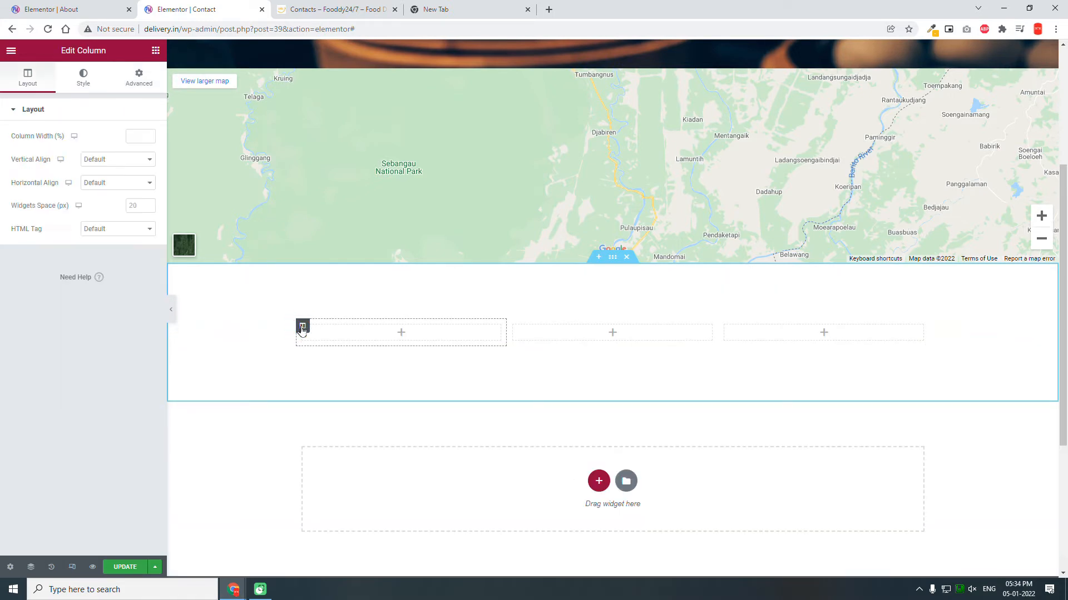
pyautogui.click(139, 80)
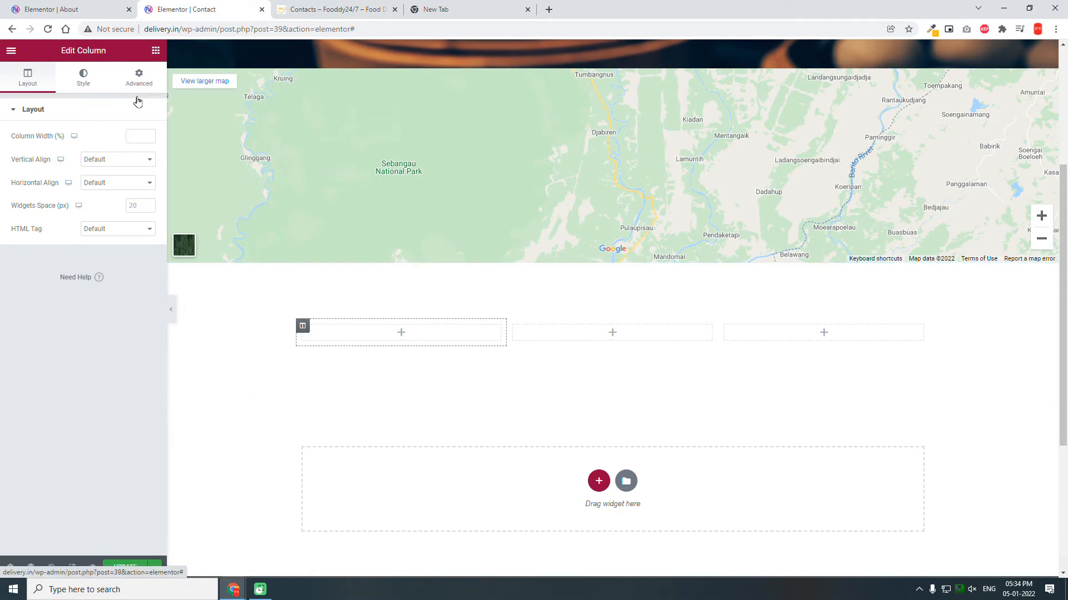
pyautogui.click(320, 6)
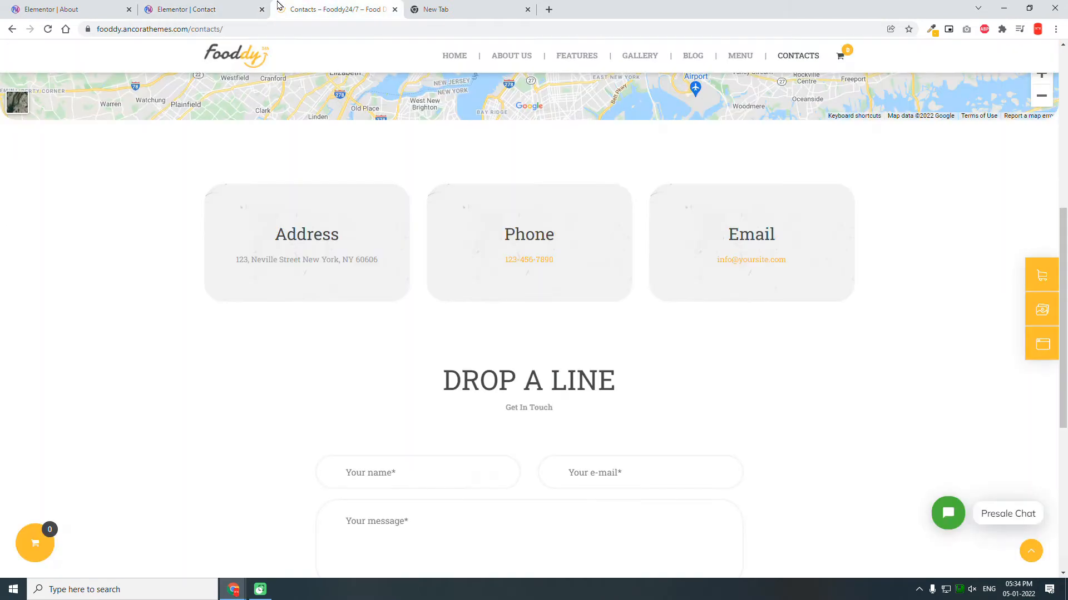
pyautogui.click(215, 5)
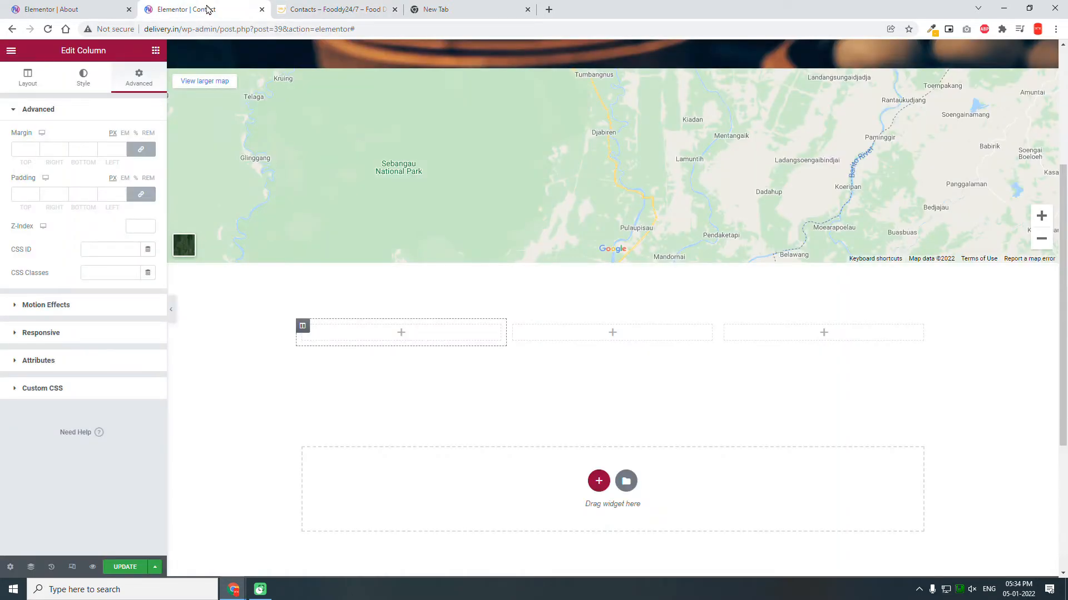
pyautogui.click(49, 195)
pyautogui.write('20')
# Step: Give the first column a classic light grey background colour
pyautogui.click(82, 84)
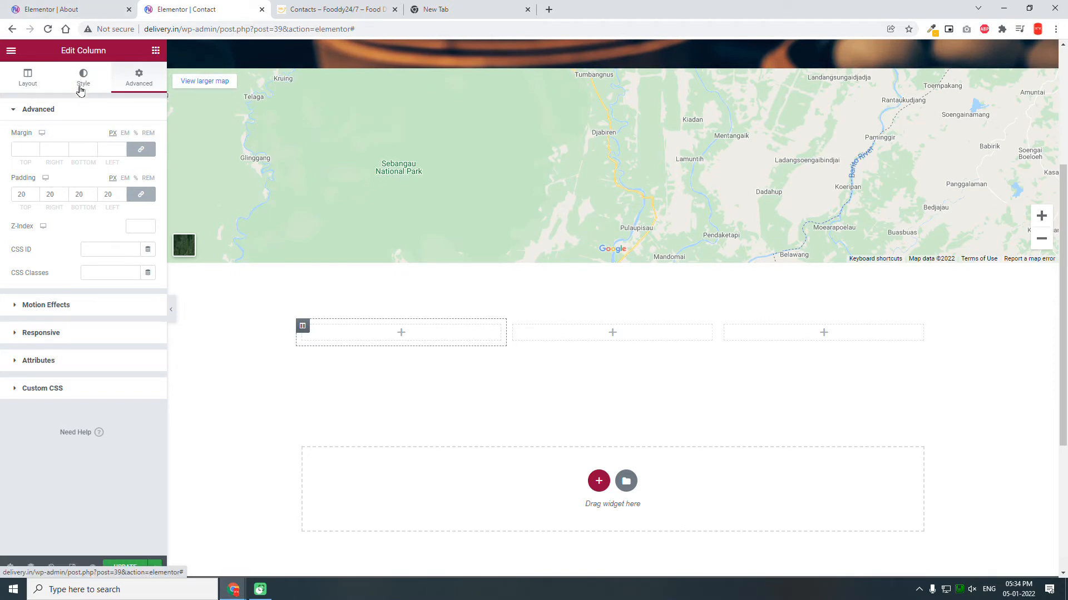
pyautogui.click(118, 165)
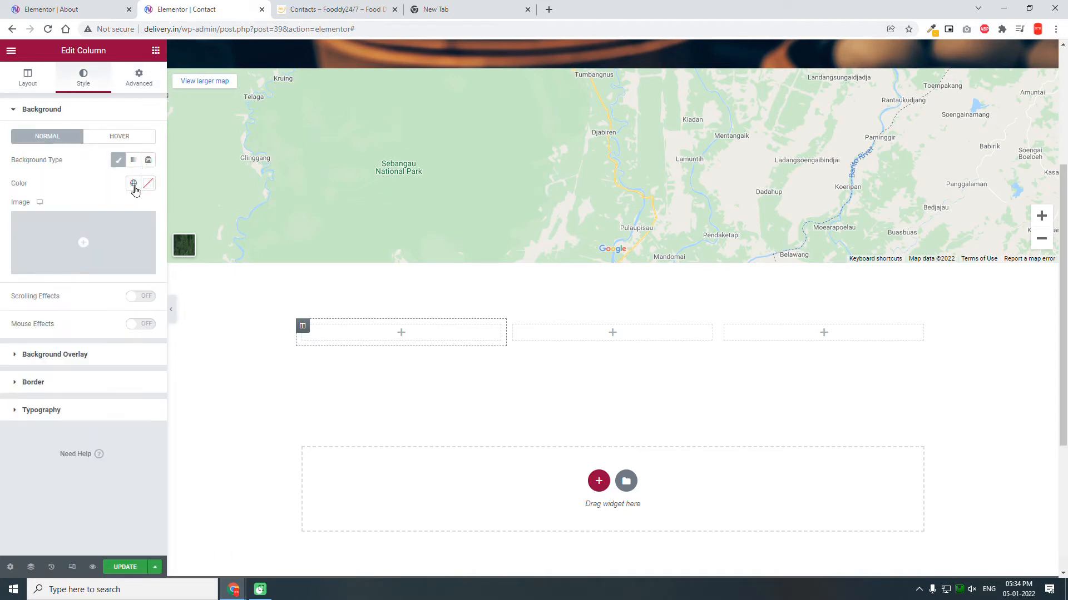
pyautogui.click(148, 183)
pyautogui.click(22, 228)
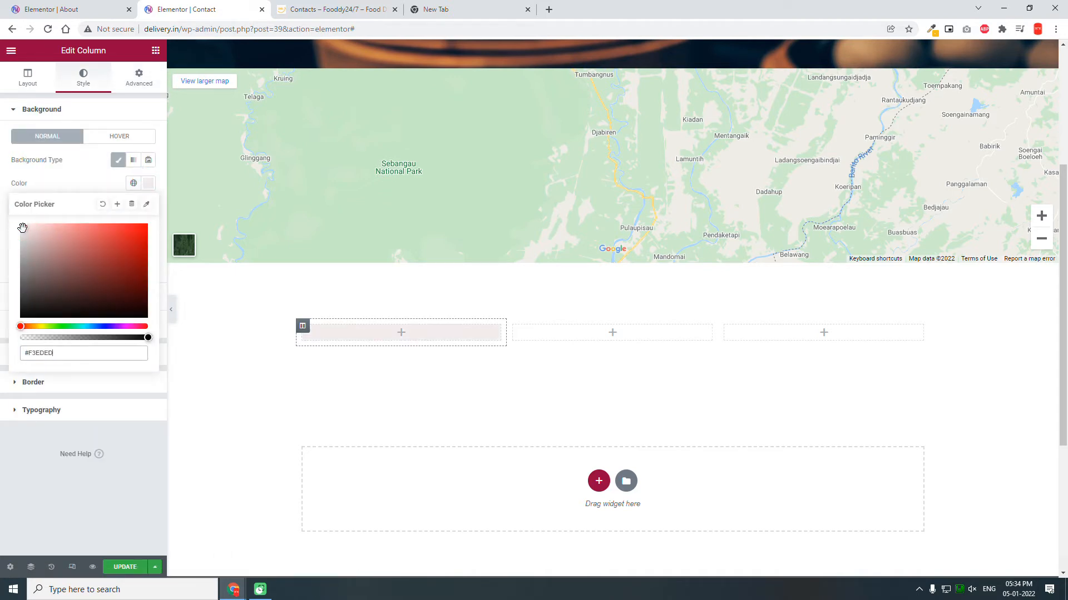
pyautogui.moveTo(23, 228); pyautogui.dragTo(13, 233)
pyautogui.click(88, 170)
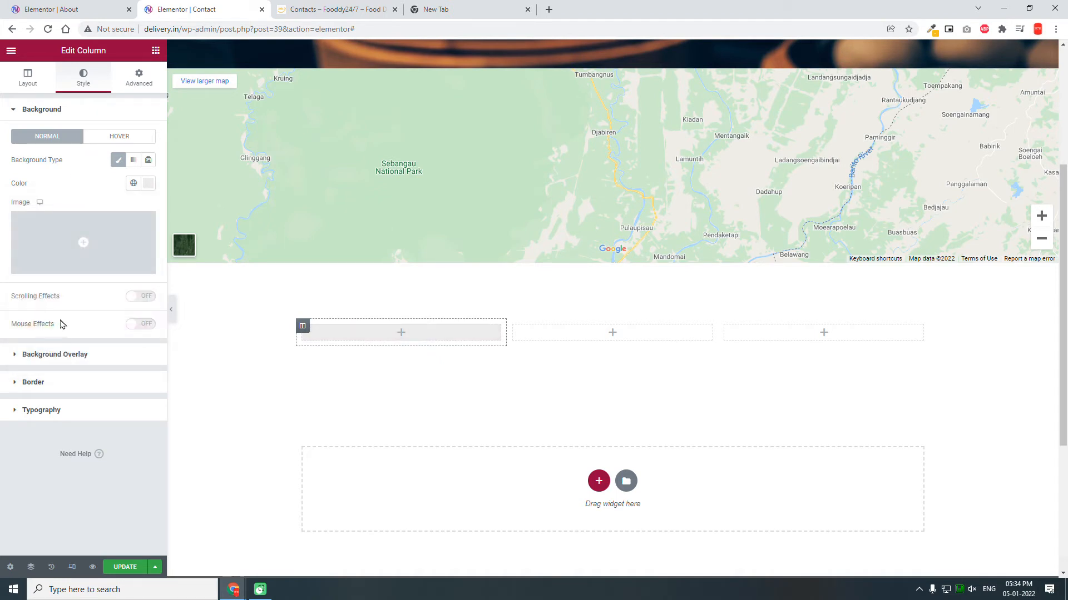
# Step: Round the first column's corners with a 30 px border radius
pyautogui.click(54, 382)
pyautogui.click(80, 252)
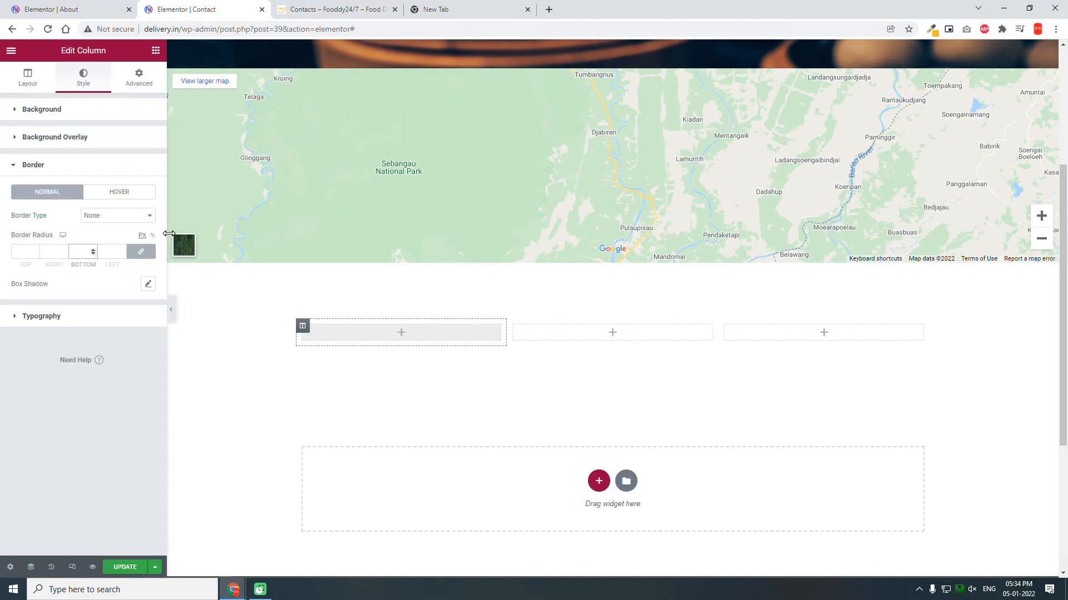
pyautogui.write('30')
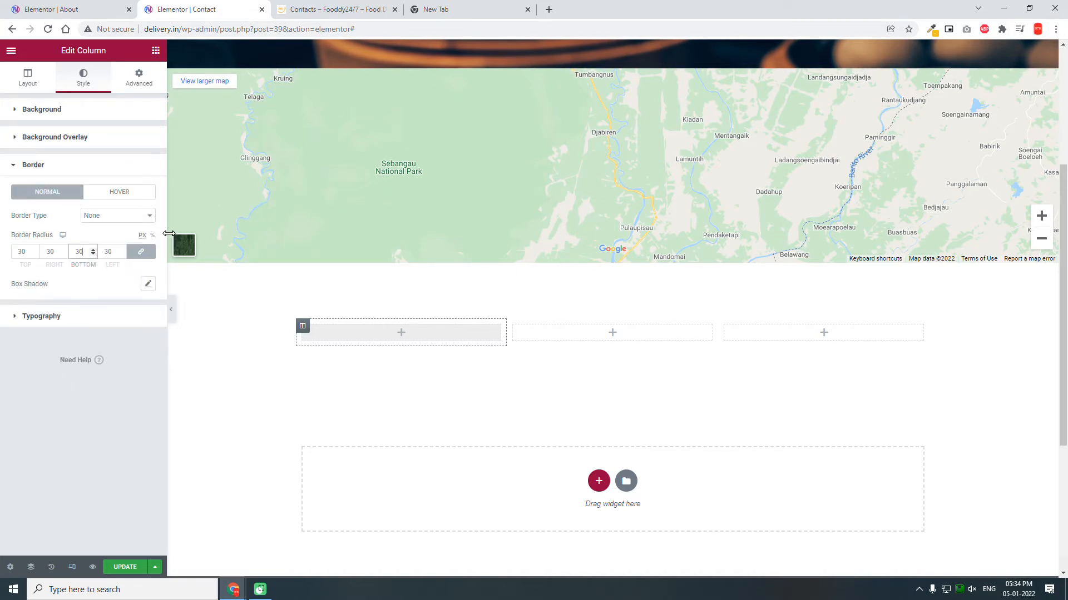
pyautogui.click(156, 52)
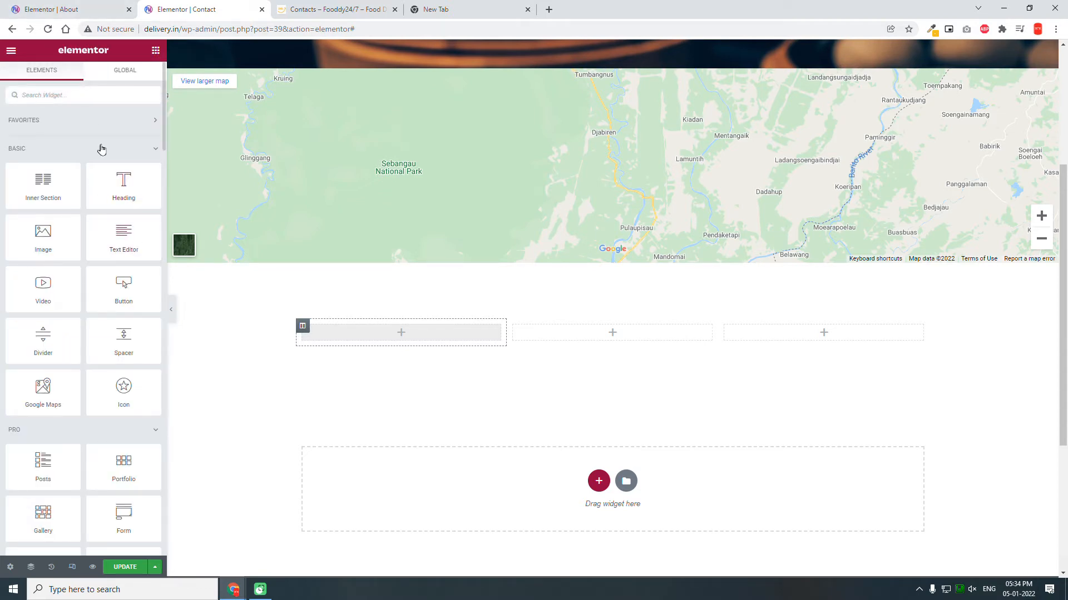
# Step: Add an Icon Box to the first column and remove its default star icon
pyautogui.click(95, 89)
pyautogui.write('icon')
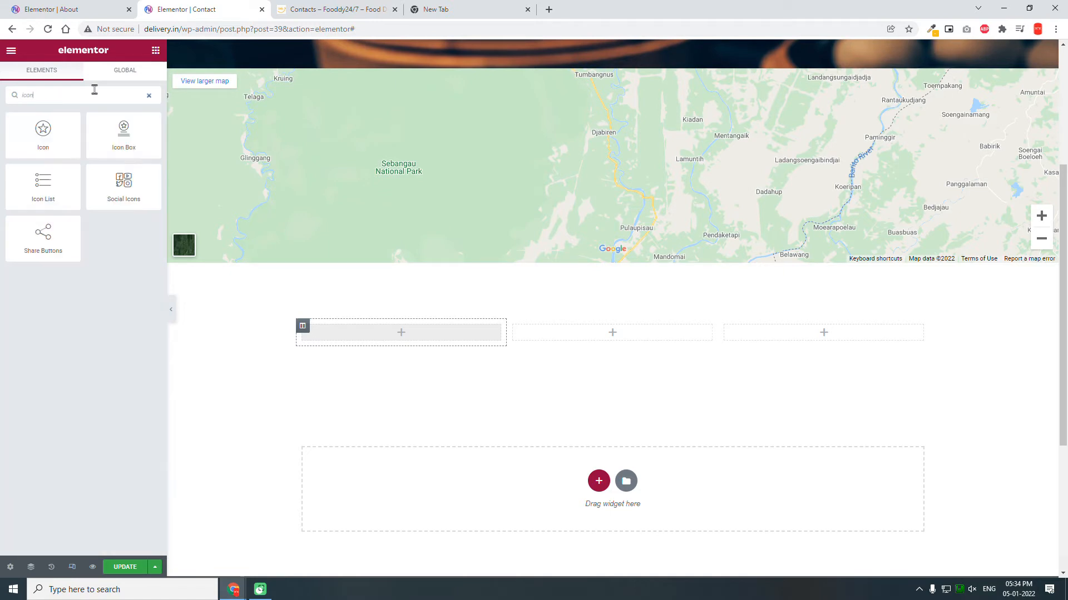
pyautogui.moveTo(123, 128); pyautogui.dragTo(439, 326)
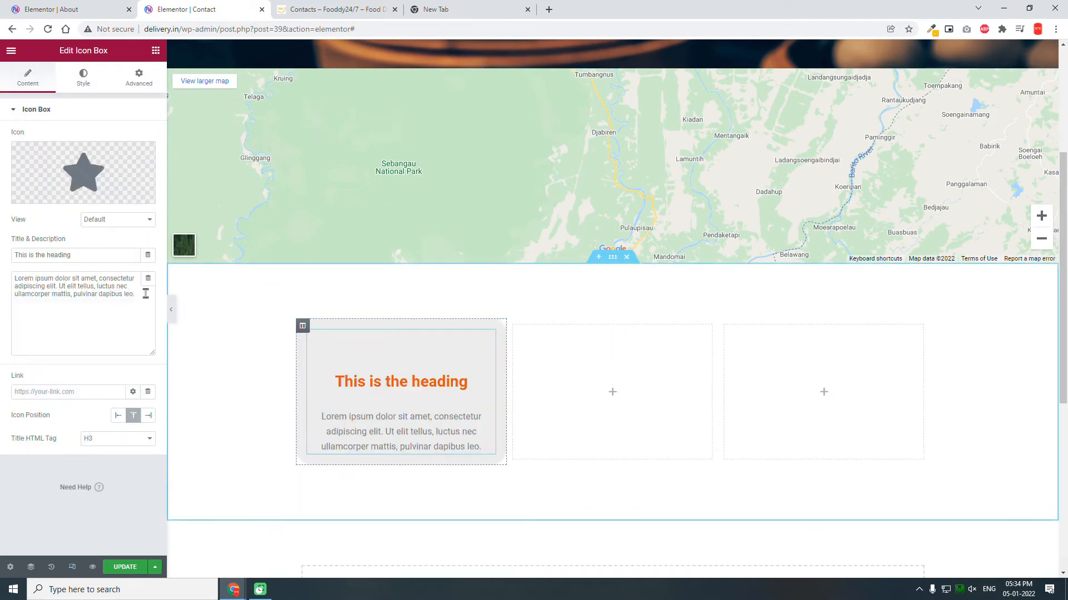
pyautogui.click(144, 154)
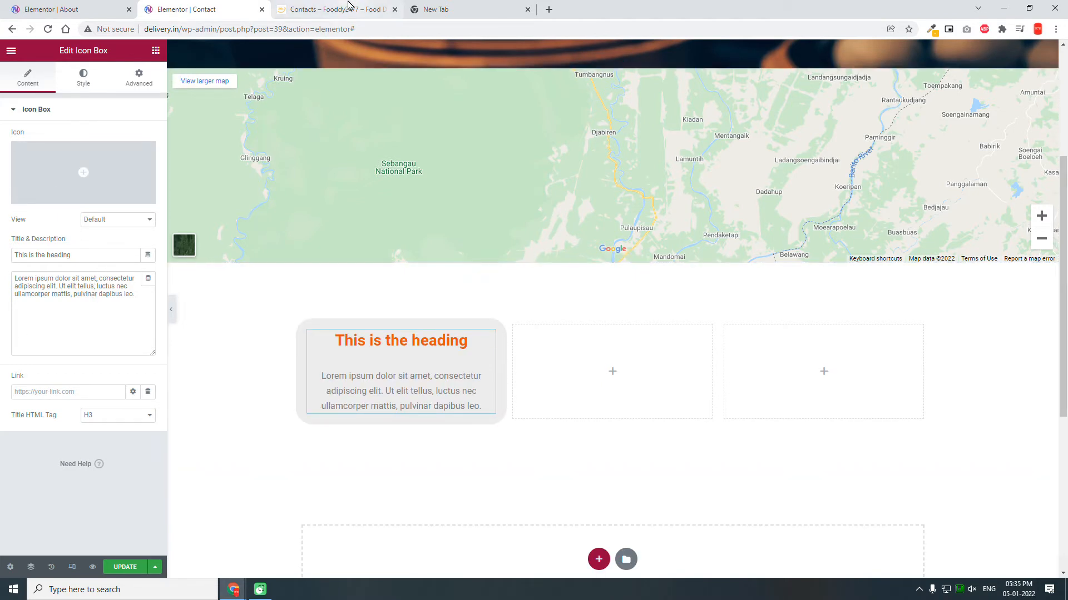
# Step: Title the box 'Address' and replace its description with the city, state and PIN code
pyautogui.click(349, 7)
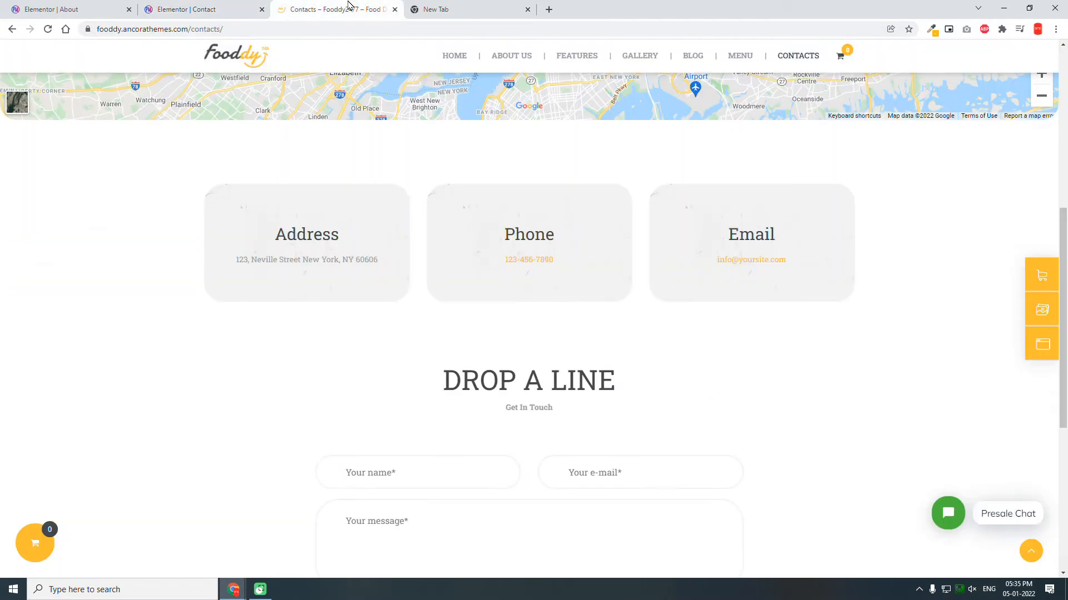
pyautogui.click(185, 8)
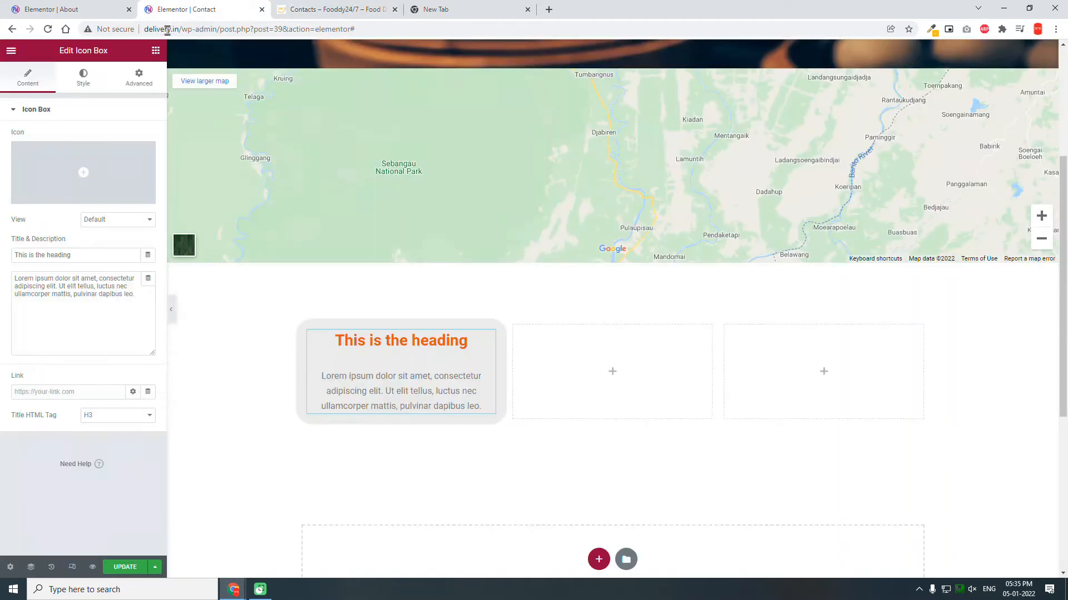
pyautogui.moveTo(82, 254); pyautogui.dragTo(3, 214)
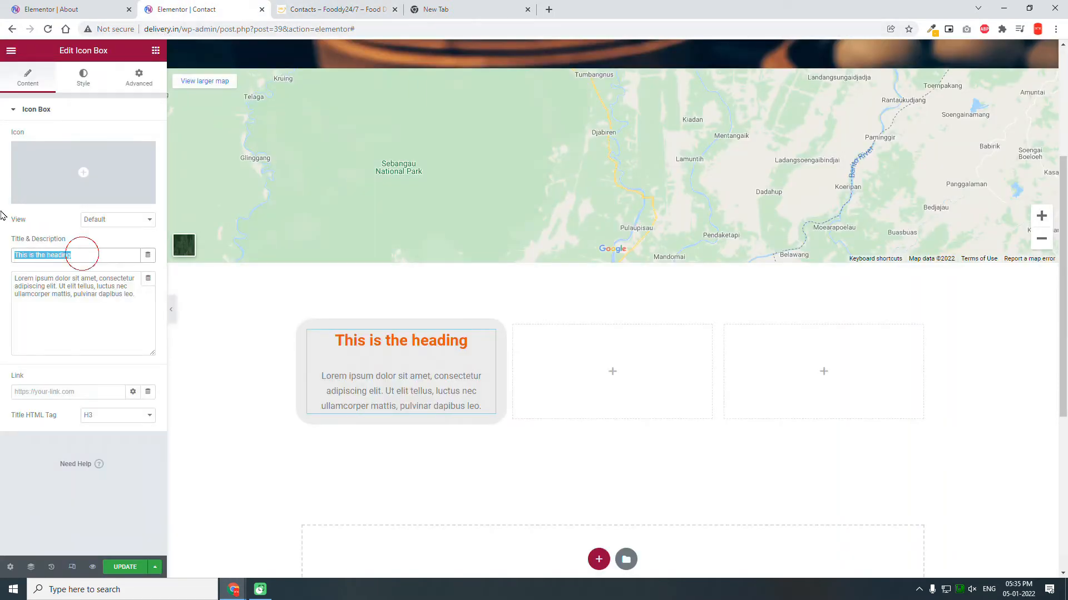
pyautogui.write('A')
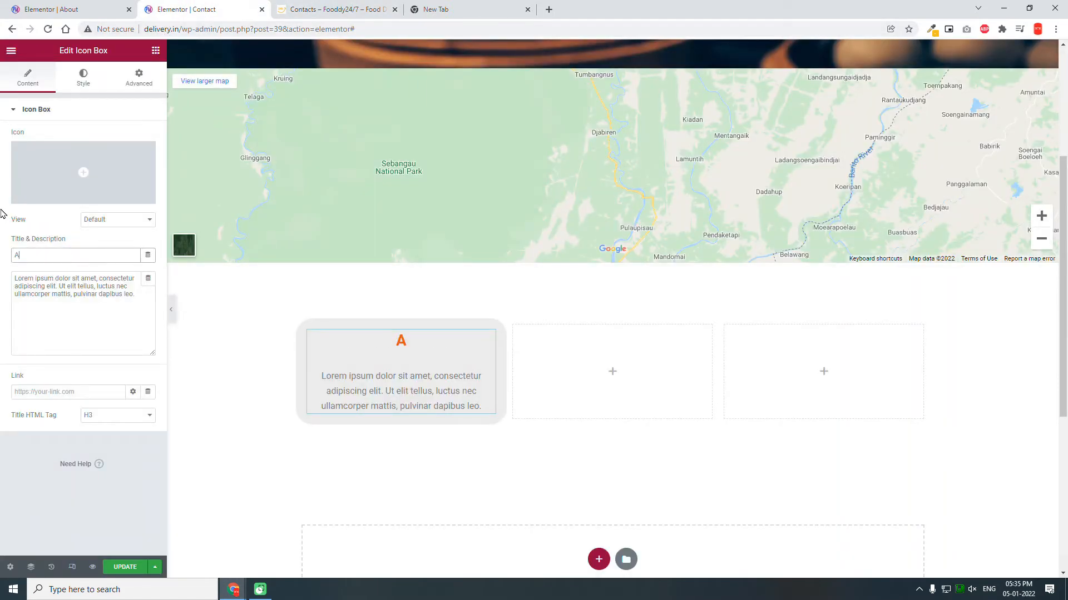
pyautogui.write('ddress')
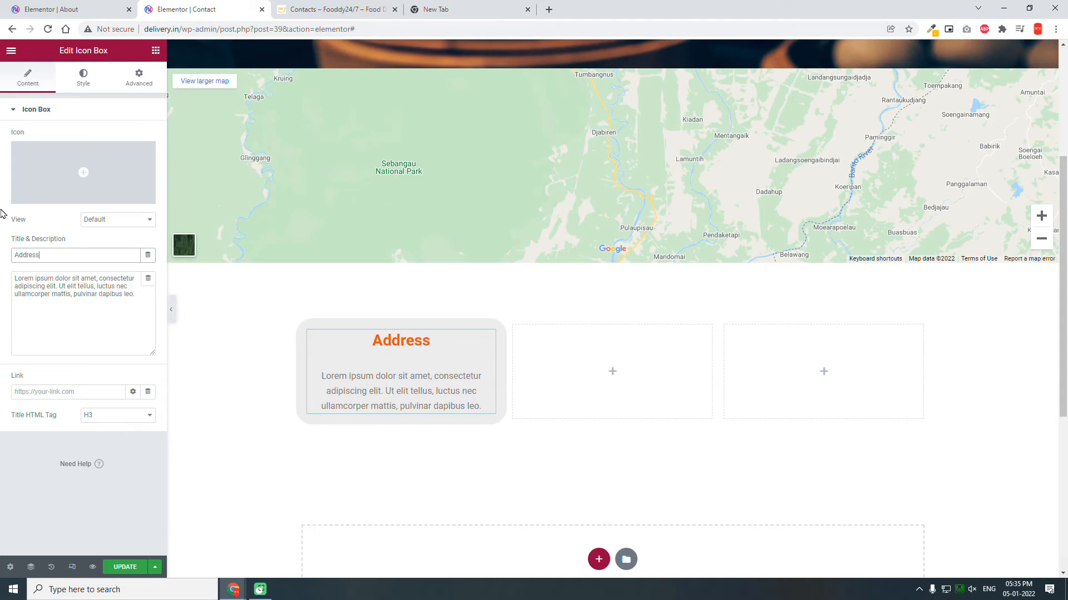
pyautogui.moveTo(143, 295); pyautogui.dragTo(2, 207)
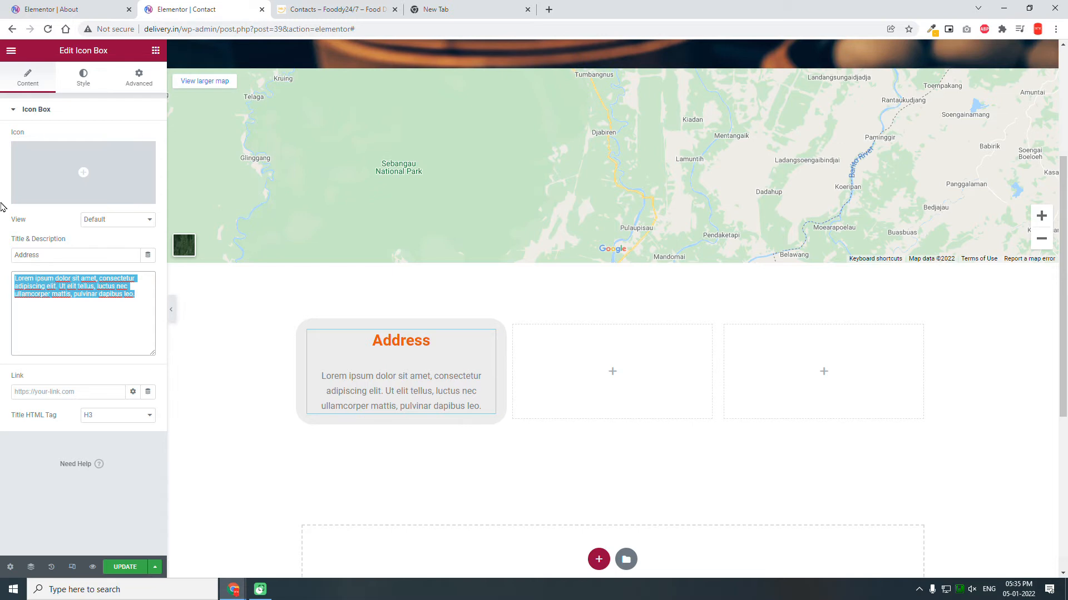
pyautogui.write('Imphal, manipu')
pyautogui.press('BackSpace')
pyautogui.press('BackSpace')
pyautogui.press('BackSpace')
pyautogui.press('BackSpace')
pyautogui.press('BackSpace')
pyautogui.press('BackSpace')
pyautogui.press('BackSpace')
pyautogui.write('Manipur, India ')
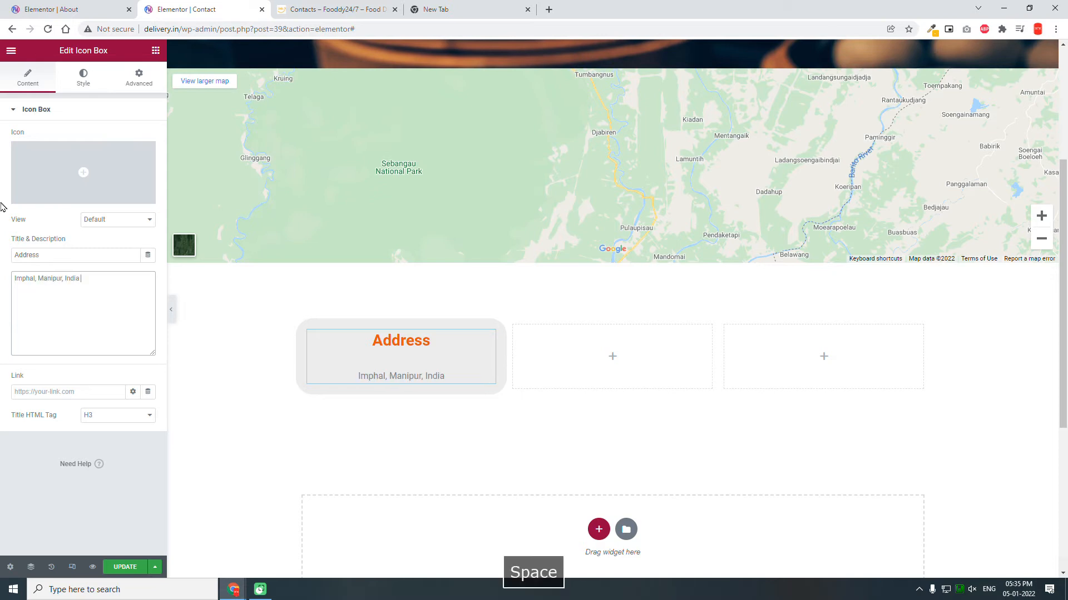
pyautogui.write('-795001')
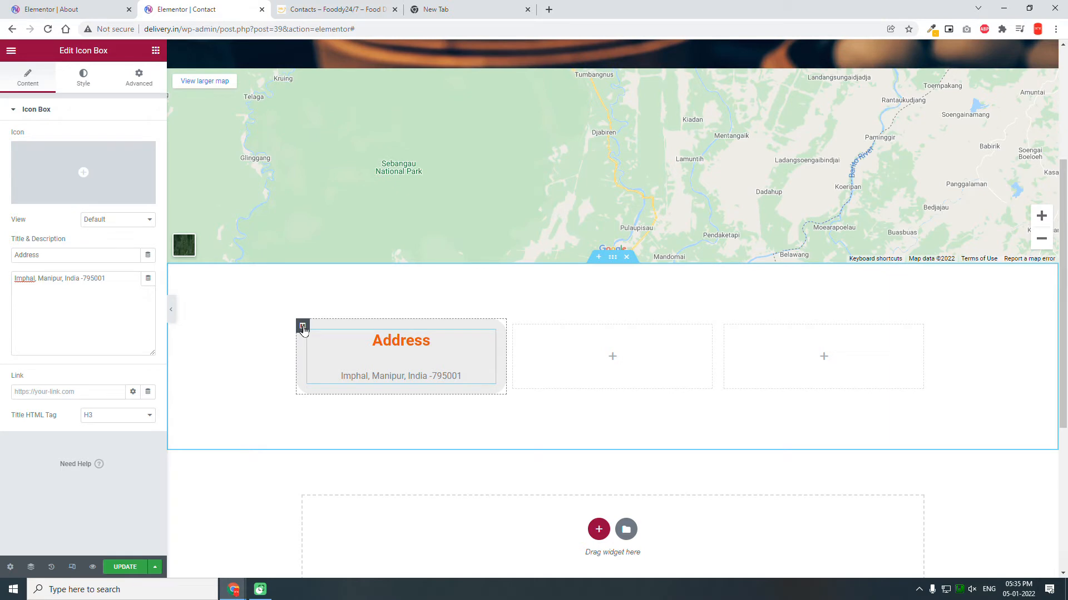
# Step: Duplicate the Address column twice and delete both empty columns, leaving three Address cards
pyautogui.rightClick(304, 329)
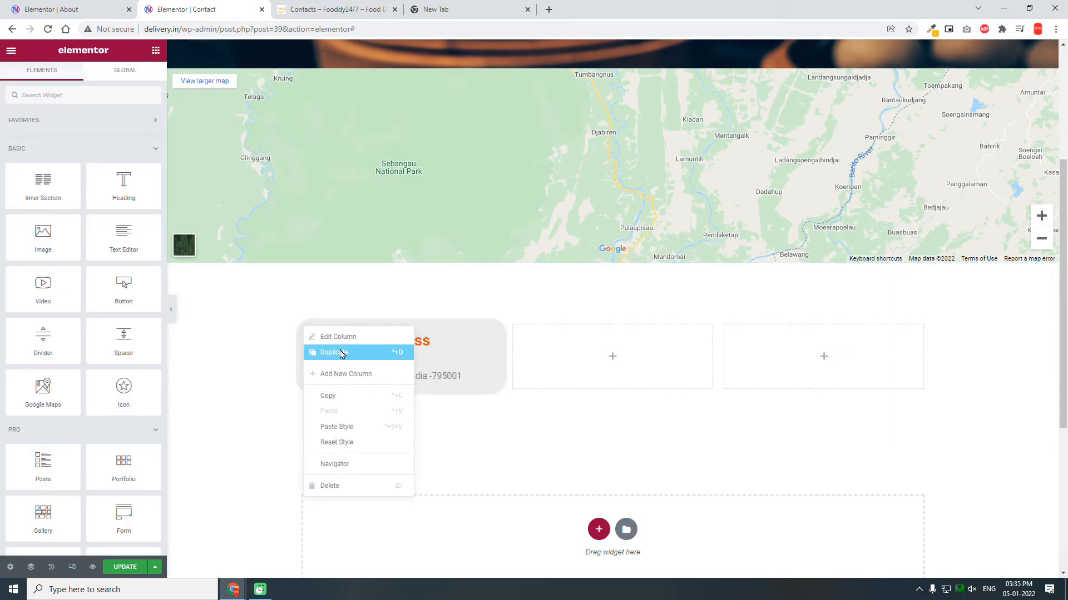
pyautogui.click(341, 353)
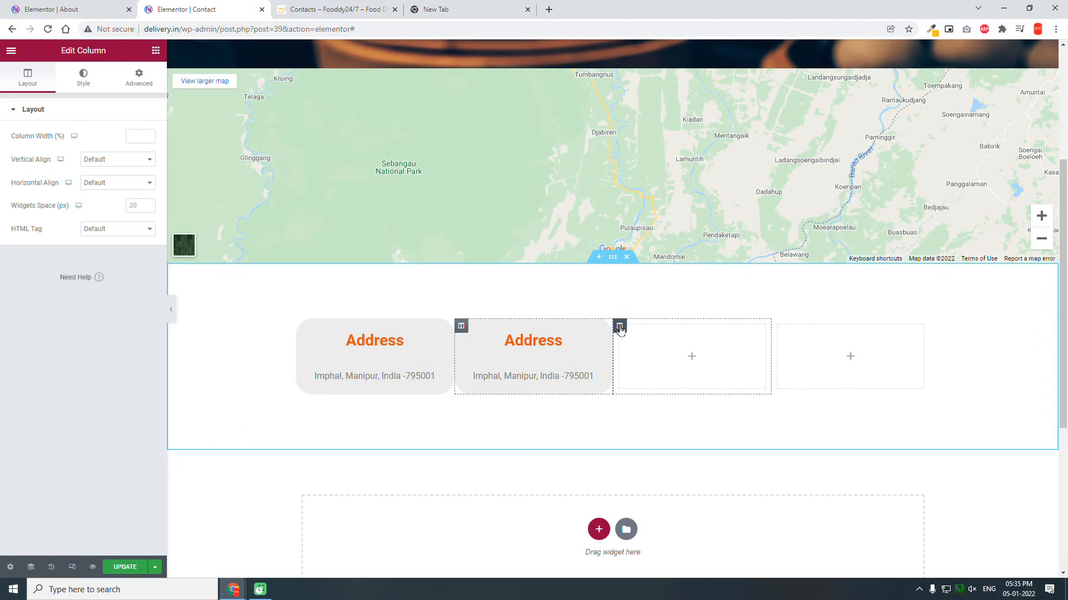
pyautogui.rightClick(618, 328)
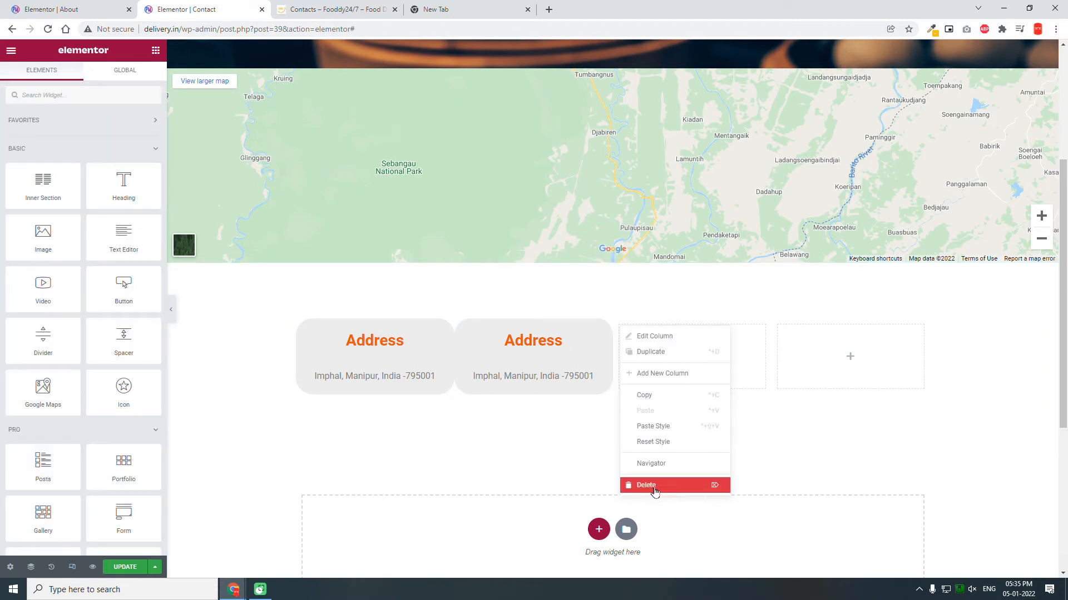
pyautogui.click(654, 484)
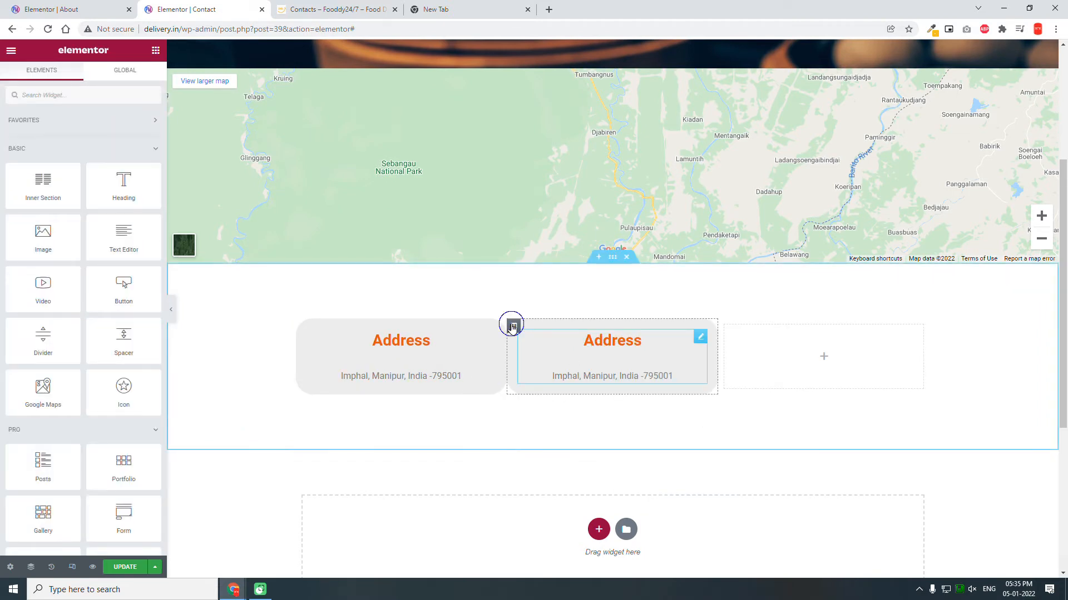
pyautogui.rightClick(514, 326)
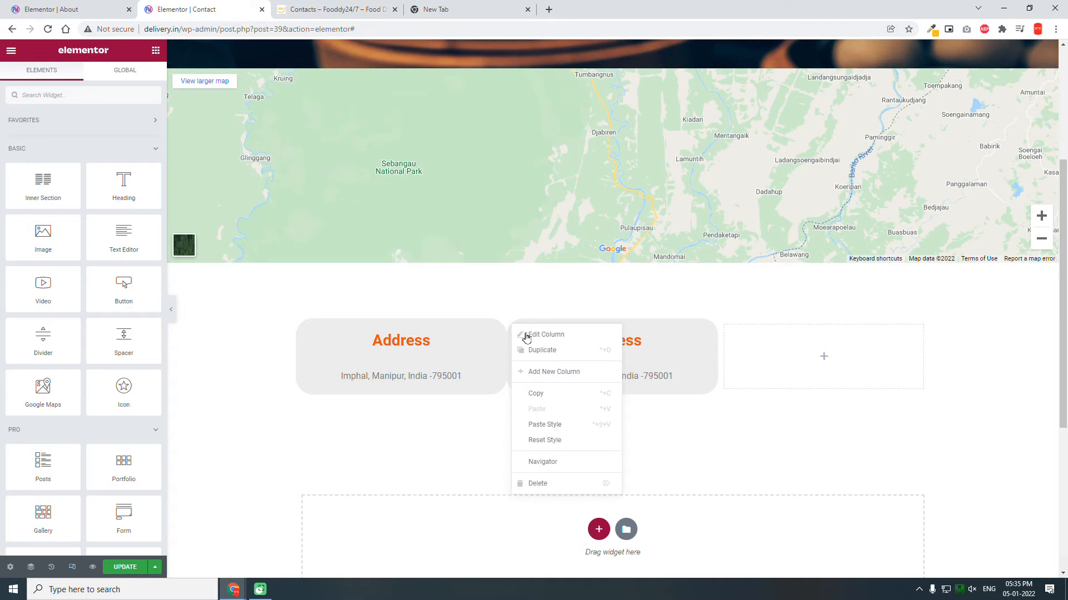
pyautogui.click(559, 356)
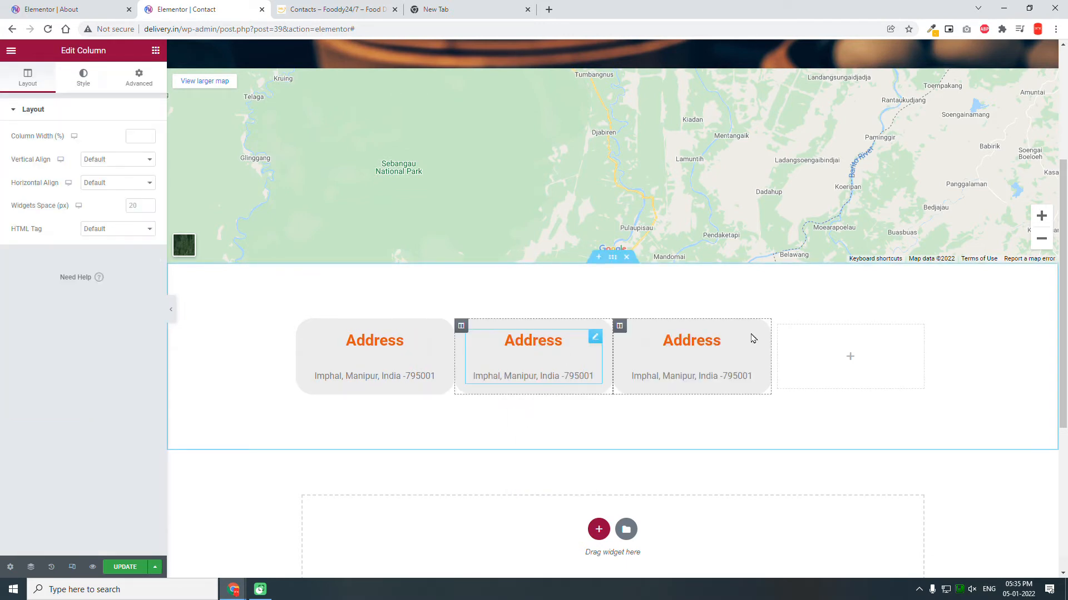
pyautogui.rightClick(786, 364)
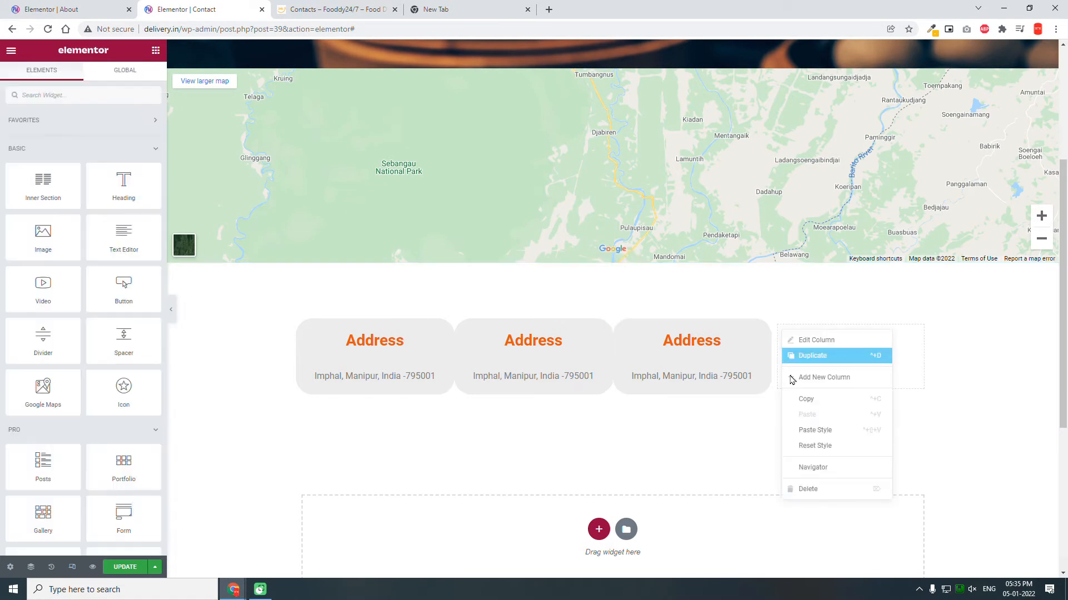
pyautogui.click(808, 489)
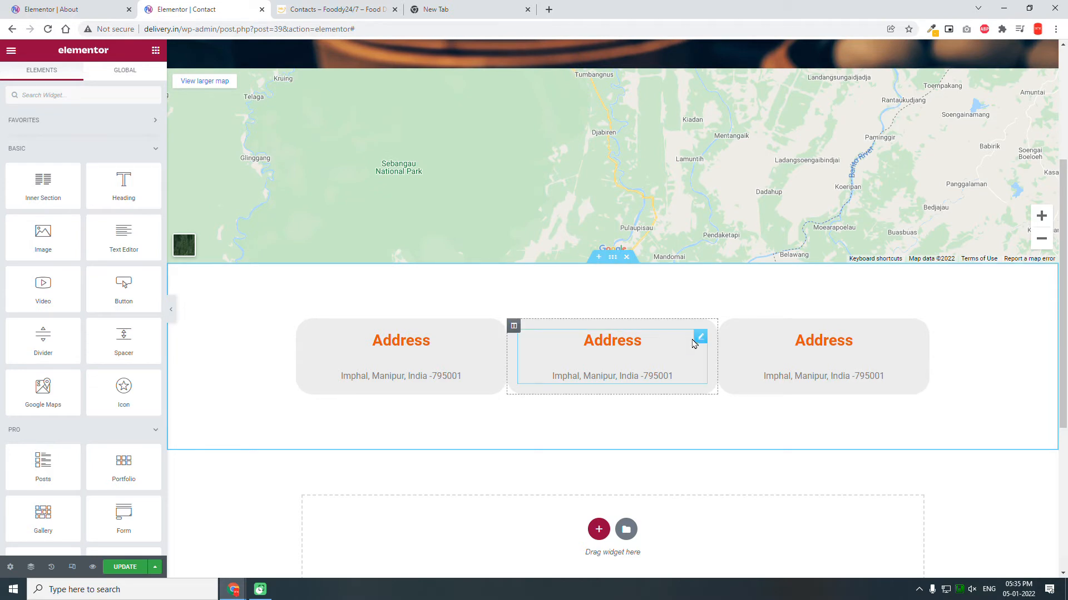
# Step: Retitle the middle card 'Phone' and set its description to the contact phone number
pyautogui.click(696, 340)
pyautogui.moveTo(98, 255); pyautogui.dragTo(3, 201)
pyautogui.write('Phone')
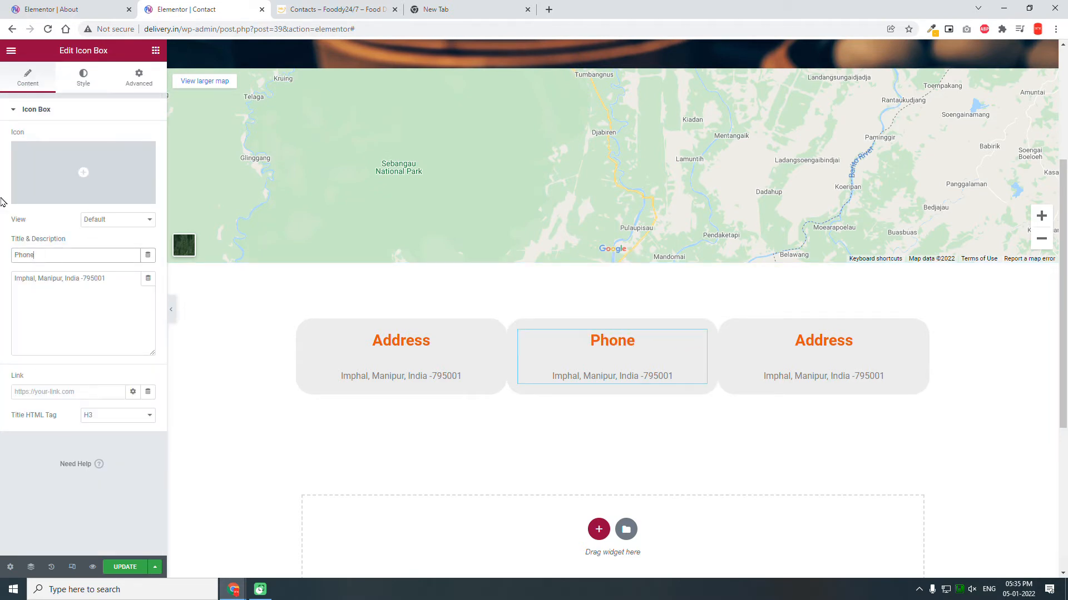
pyautogui.click(123, 285)
pyautogui.moveTo(16, 277); pyautogui.dragTo(2, 193)
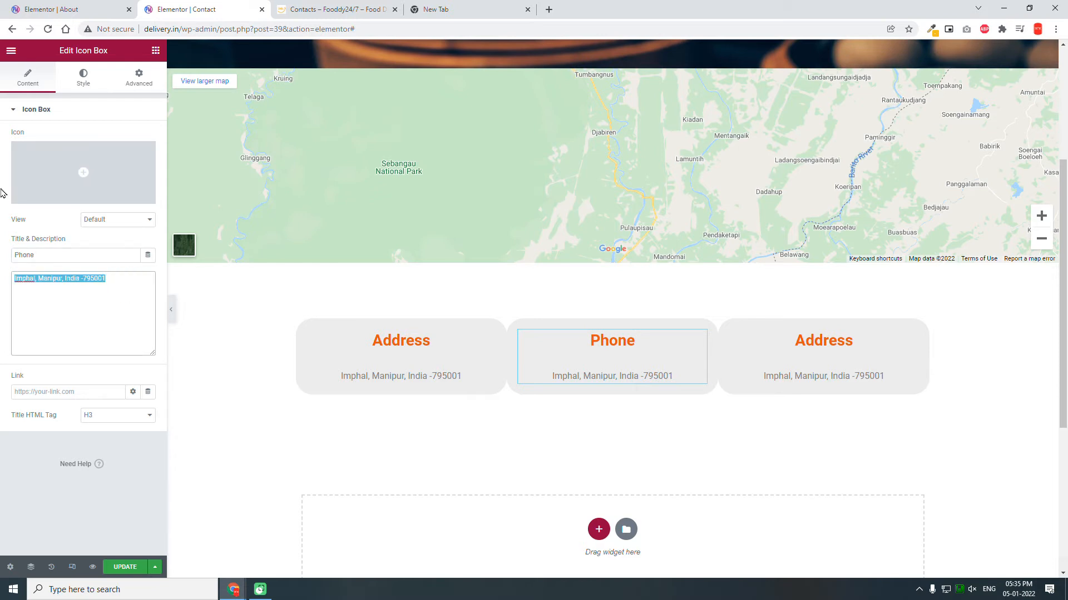
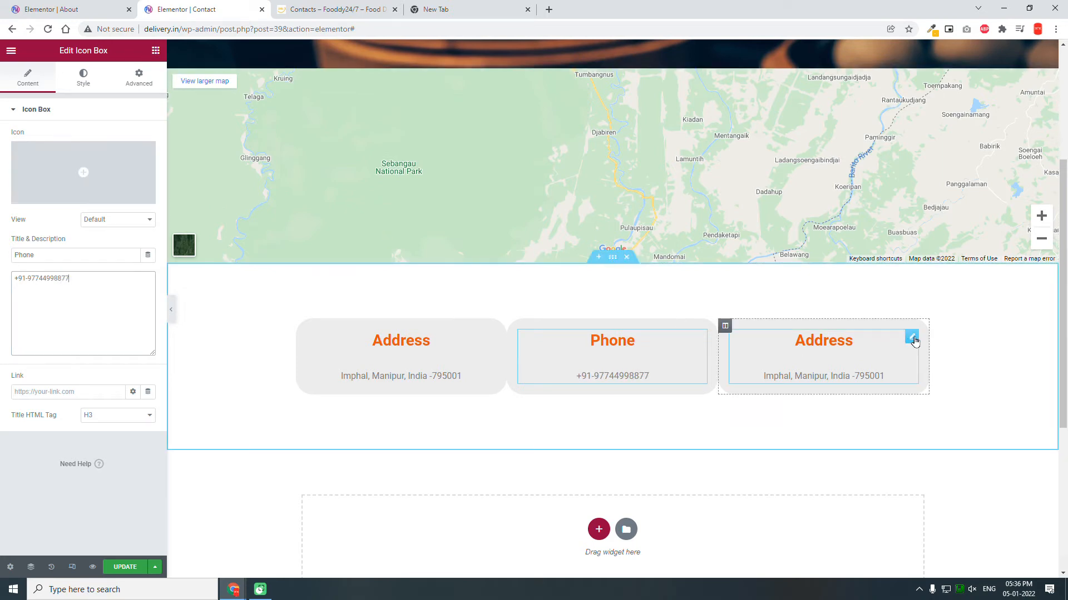
# Step: Retitle the third card 'Email' and set its description to the contact e-mail address
pyautogui.click(910, 337)
pyautogui.doubleClick(99, 256)
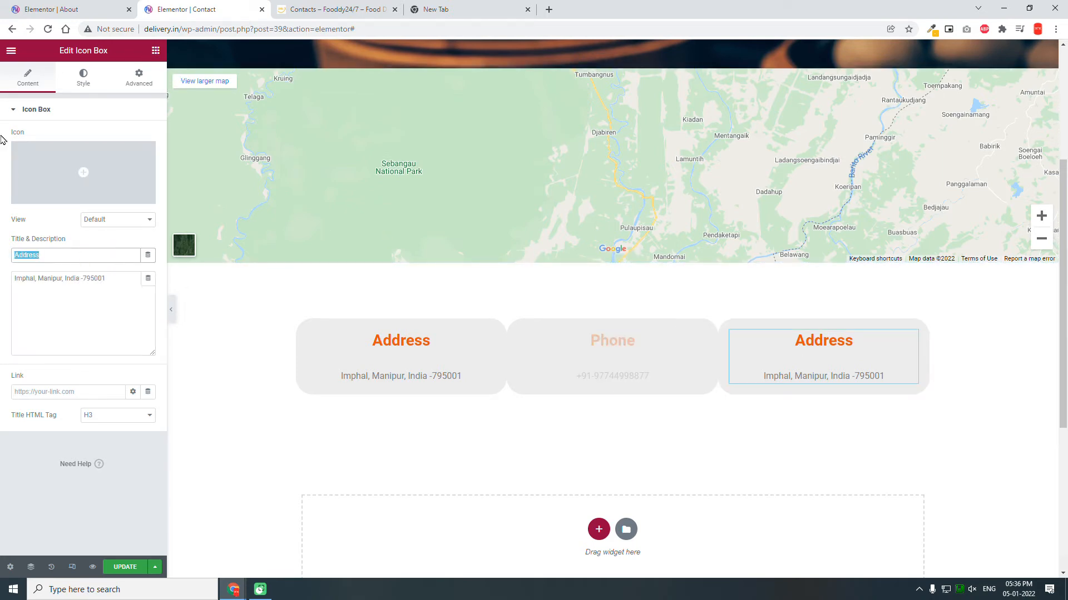
pyautogui.write('em')
pyautogui.press('BackSpace')
pyautogui.press('BackSpace')
pyautogui.write('E,ao')
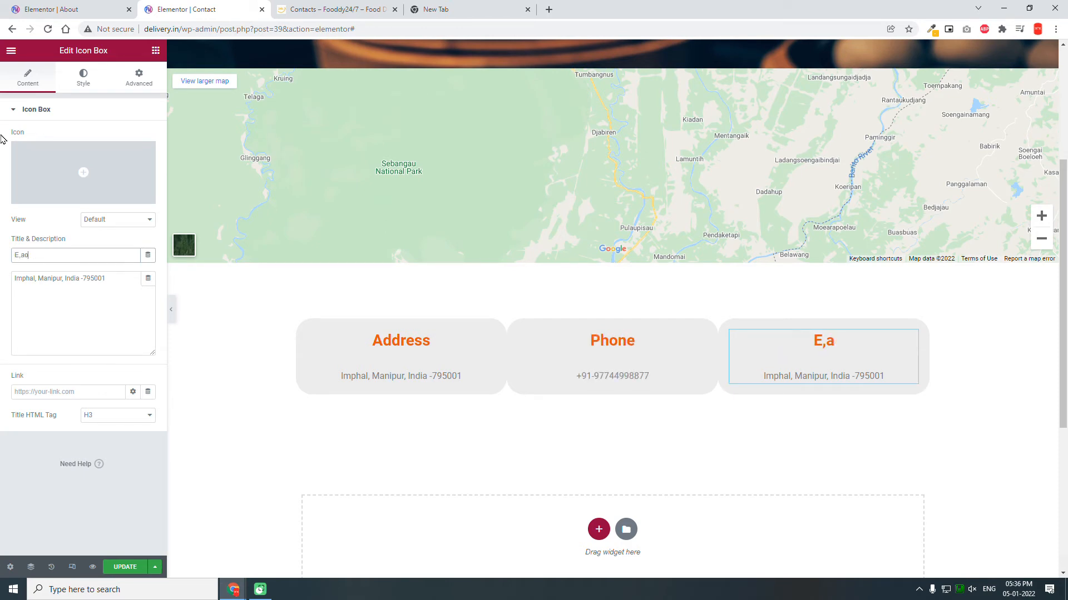
pyautogui.press('BackSpace')
pyautogui.press('BackSpace')
pyautogui.press('BackSpace')
pyautogui.write('mail')
pyautogui.moveTo(111, 287); pyautogui.dragTo(2, 208)
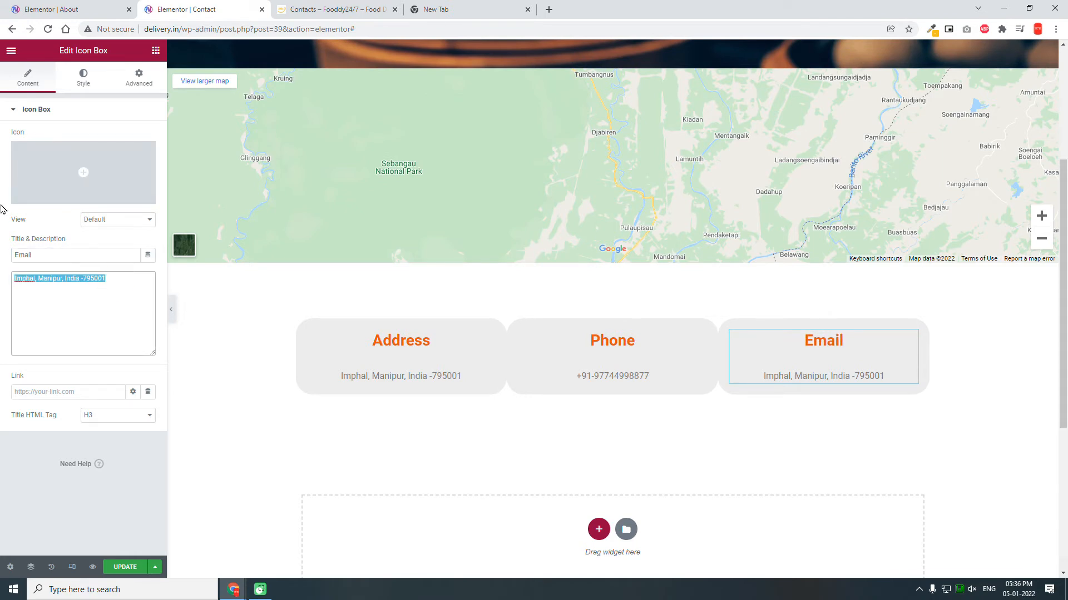
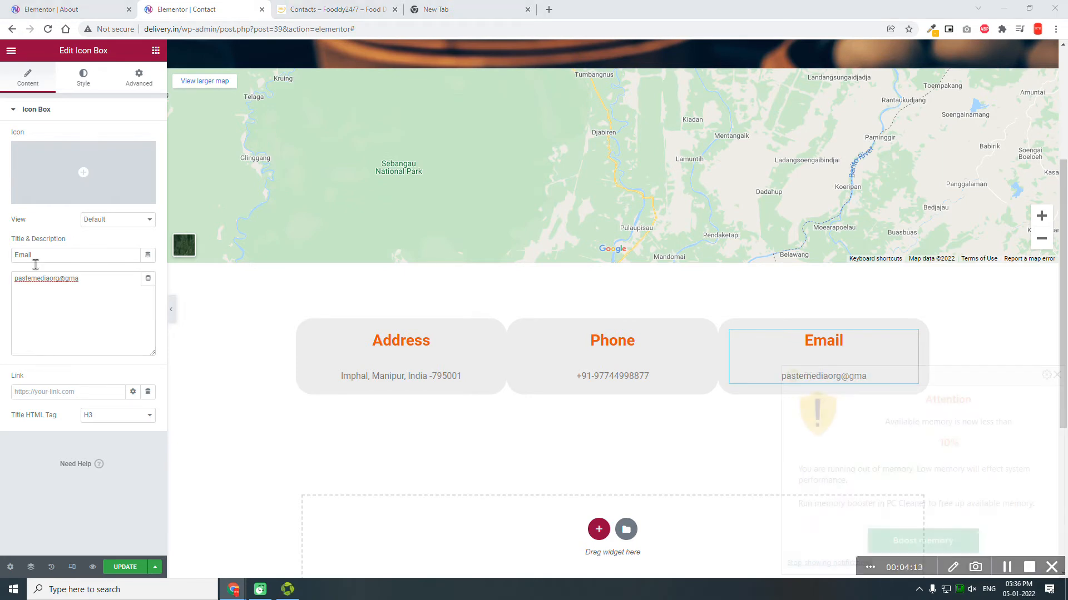
pyautogui.click(106, 276)
pyautogui.write('il.com')
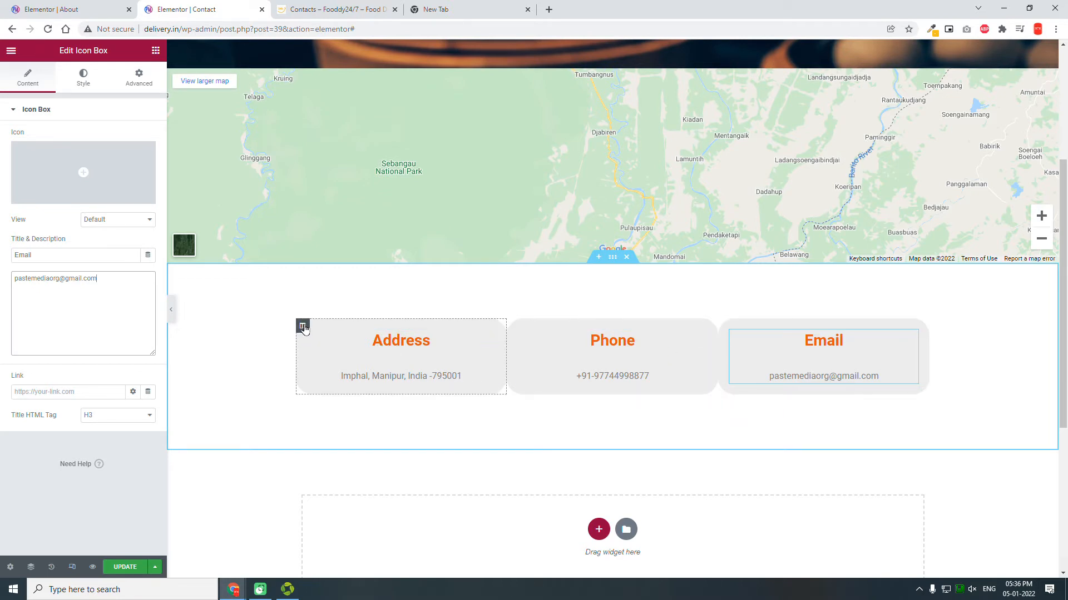
# Step: Unlink the Address column's margin and set its right margin to 10 px
pyautogui.click(140, 78)
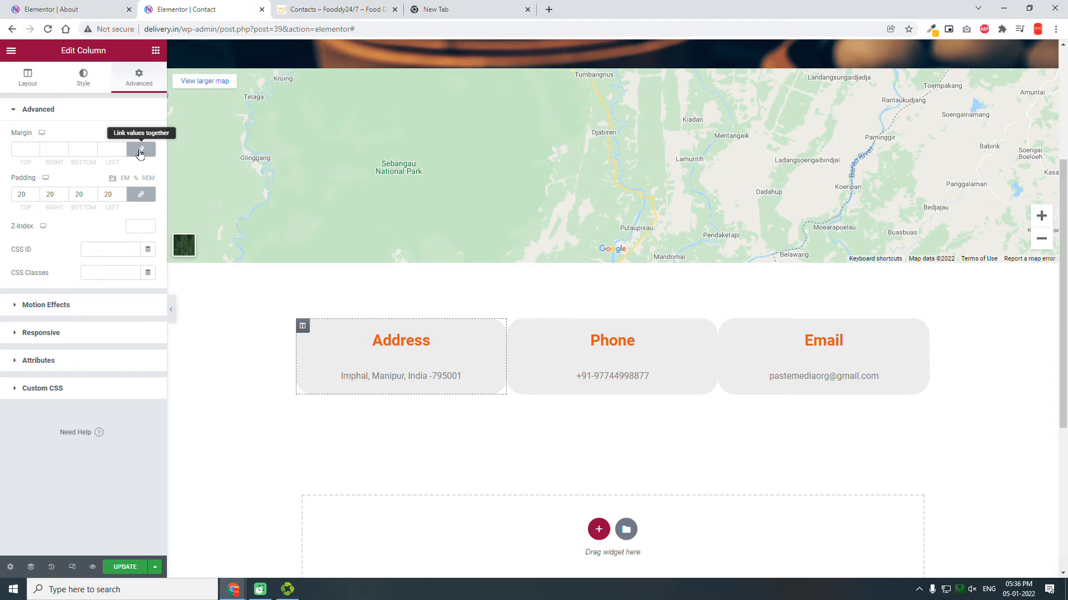
pyautogui.click(139, 151)
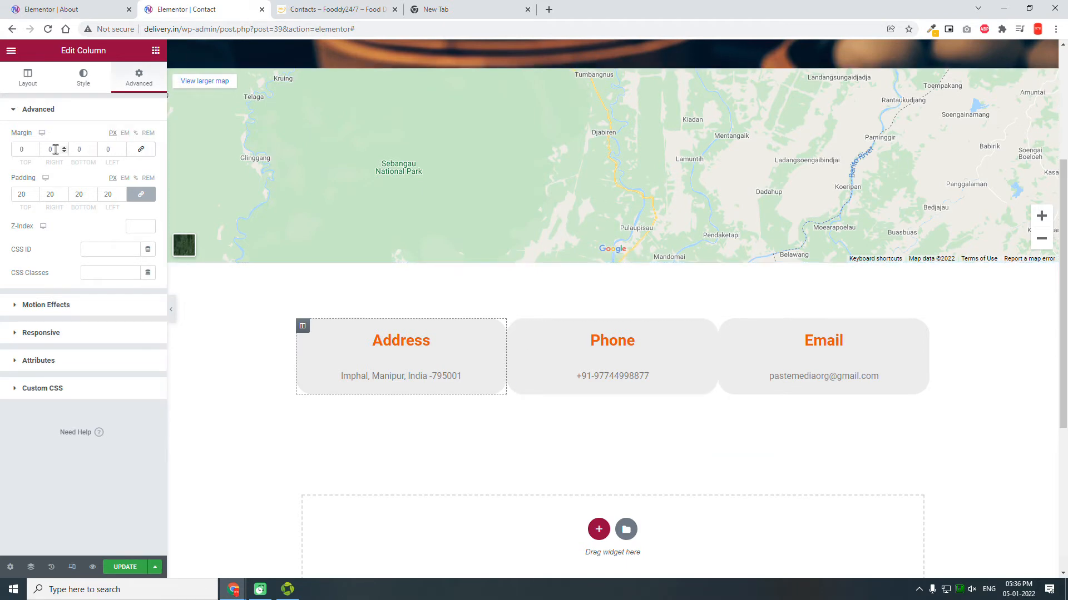
pyautogui.doubleClick(55, 149)
pyautogui.write('10')
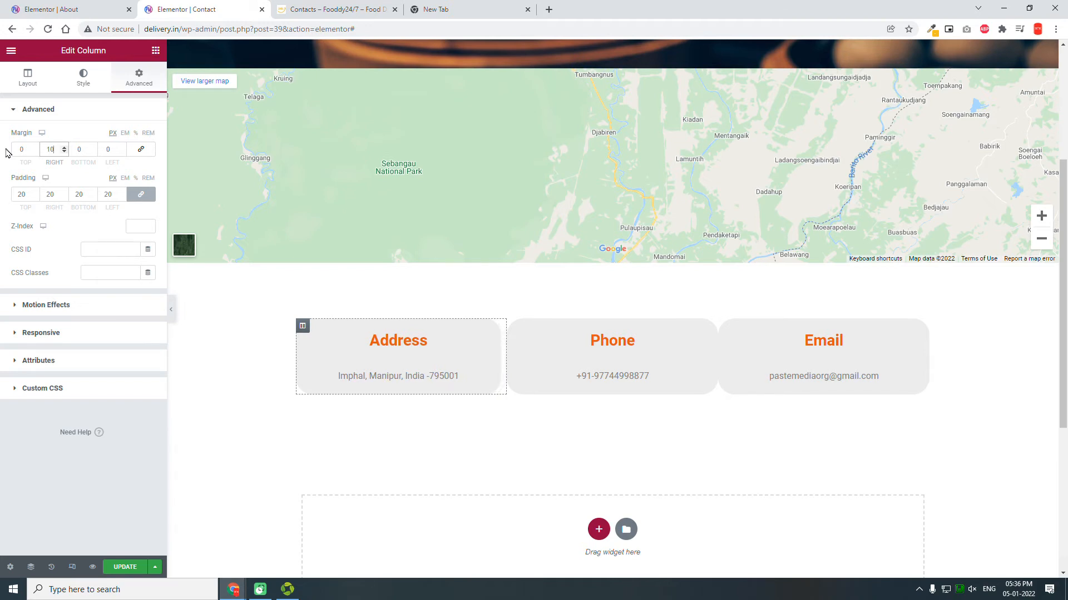
# Step: Unlink the column's padding and set top and bottom padding to 50 px
pyautogui.click(143, 196)
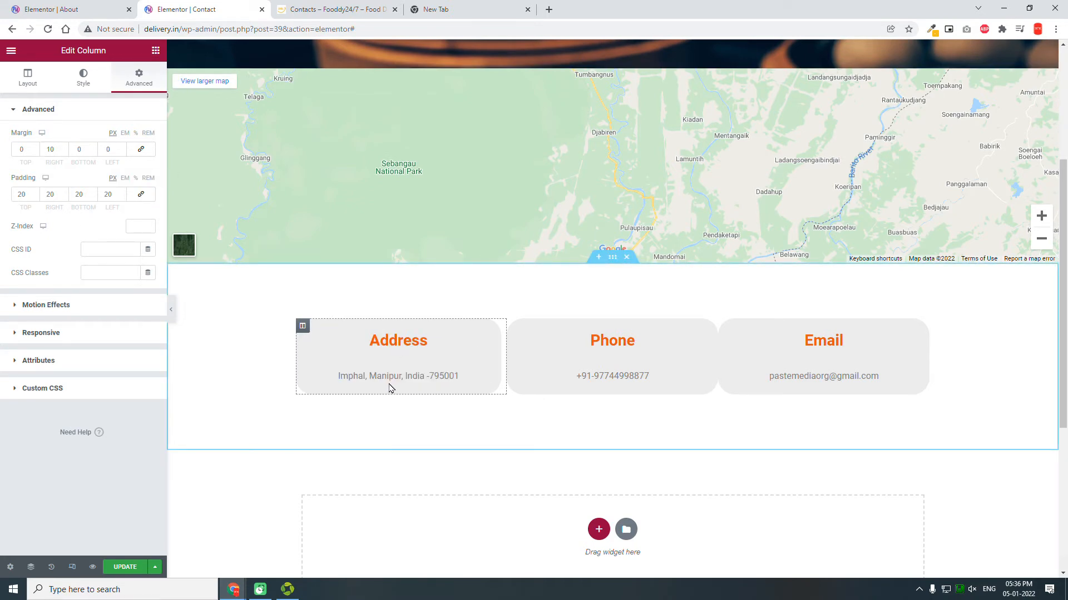
pyautogui.doubleClick(22, 194)
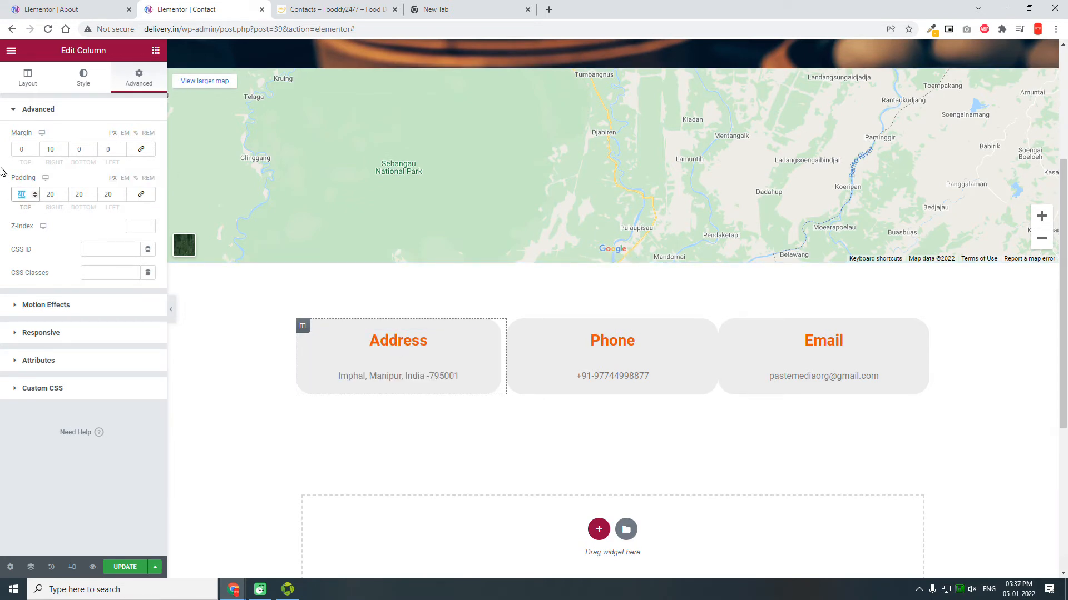
pyautogui.press('Tab')
pyautogui.write('505')
pyautogui.press('Tab')
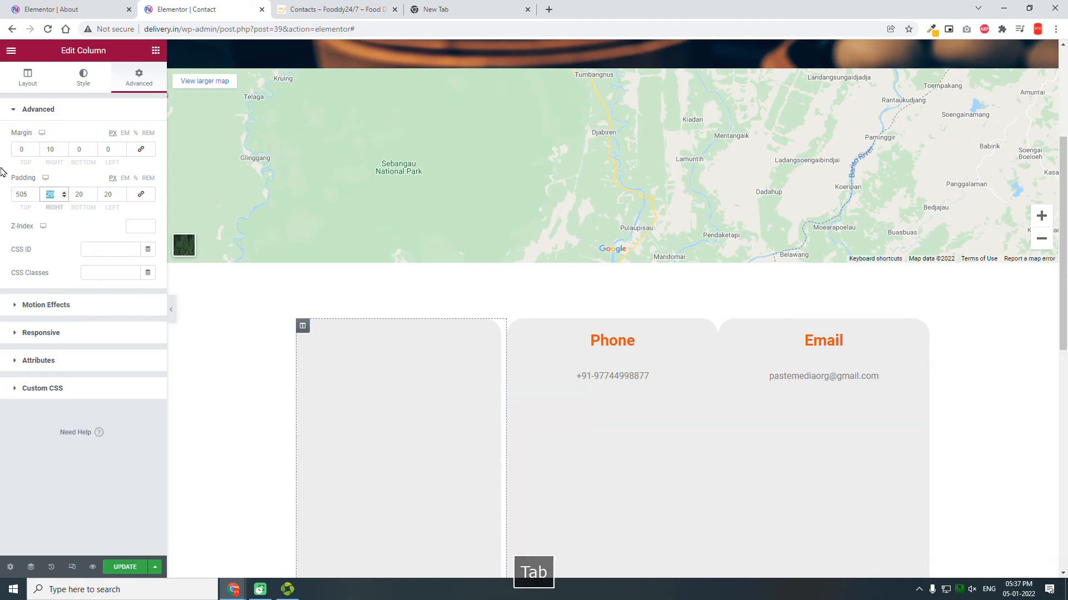
pyautogui.hotkey('shift', 'Tab')
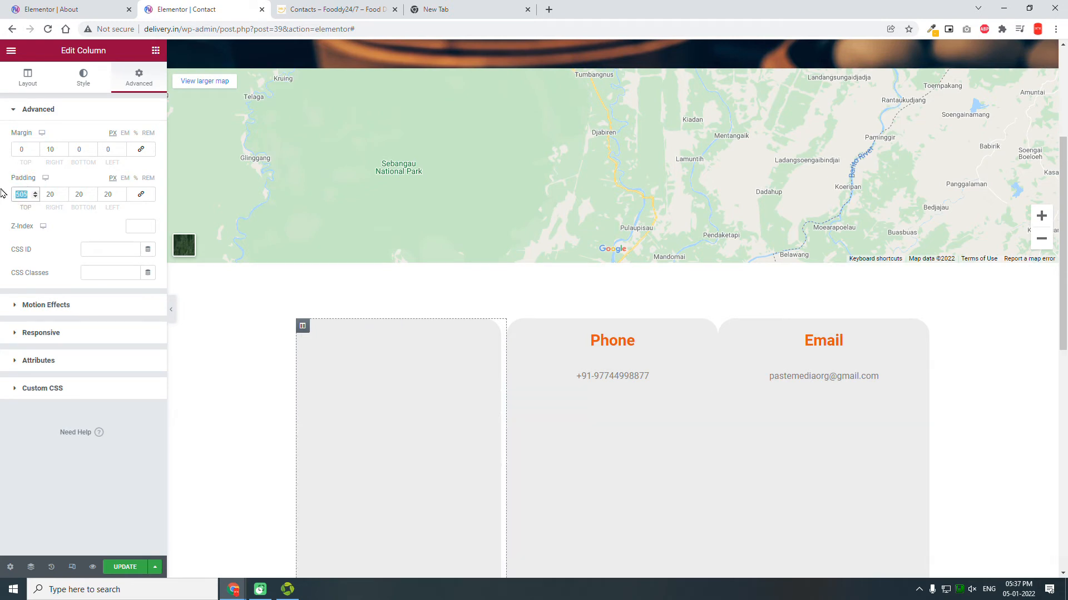
pyautogui.write('50')
pyautogui.doubleClick(83, 195)
pyautogui.write('50')
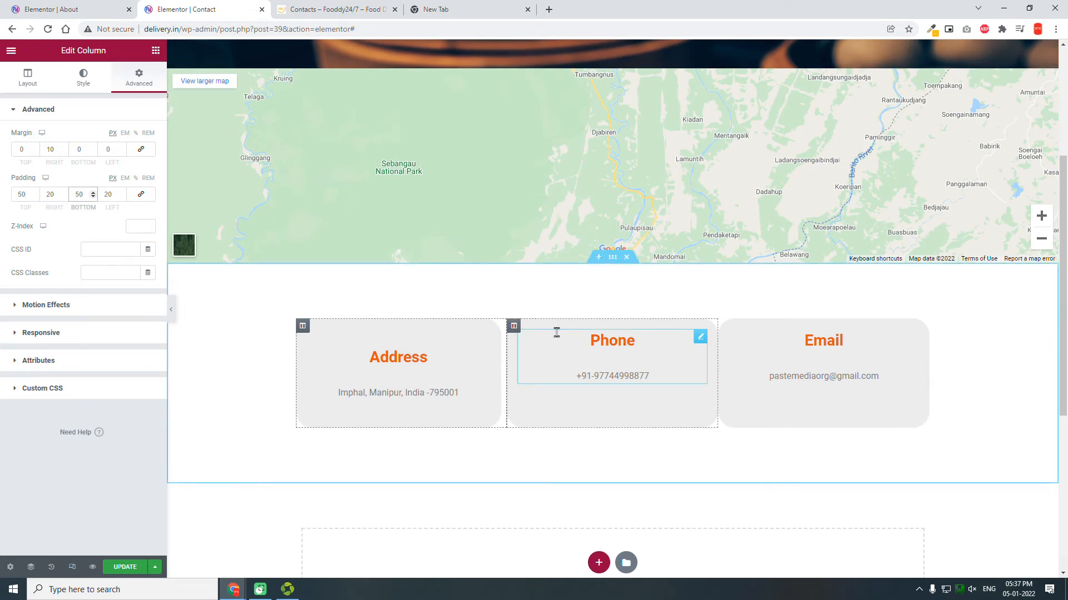
# Step: Set the Phone column's right and left margins to 5 px
pyautogui.click(514, 327)
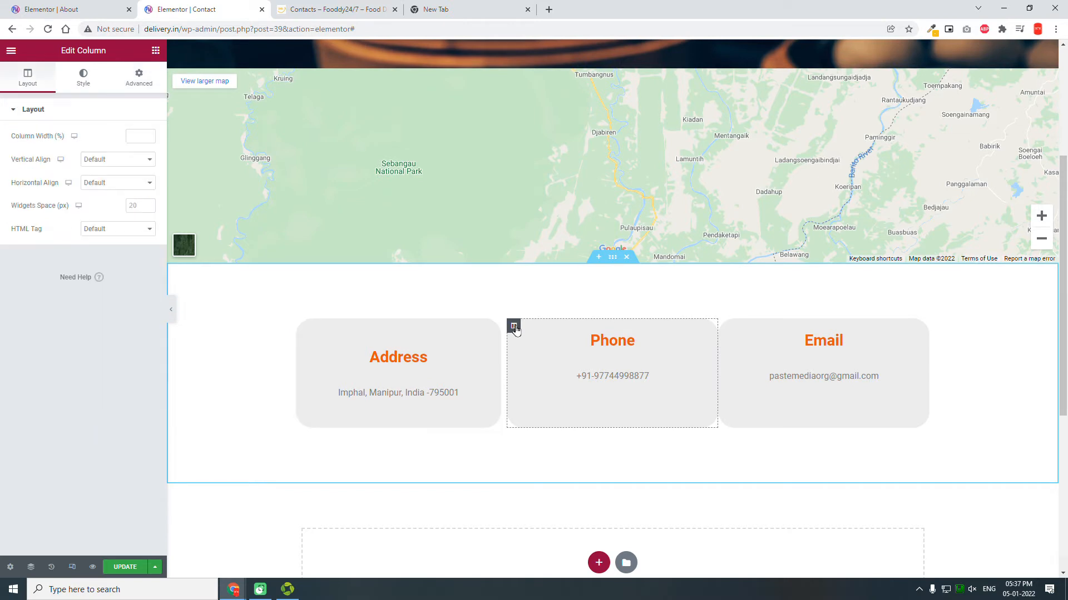
pyautogui.click(134, 86)
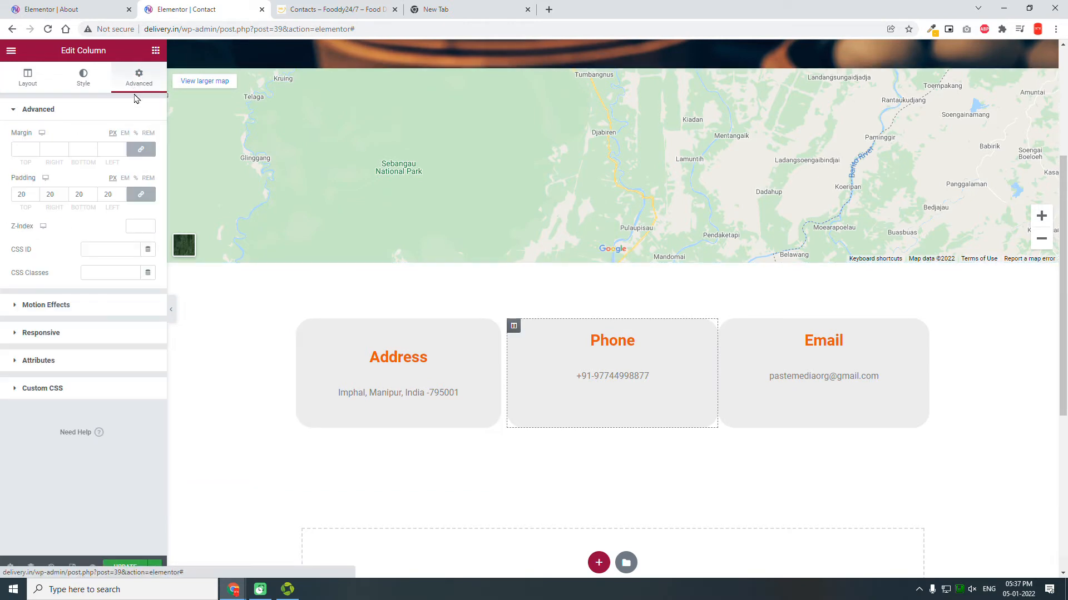
pyautogui.doubleClick(56, 151)
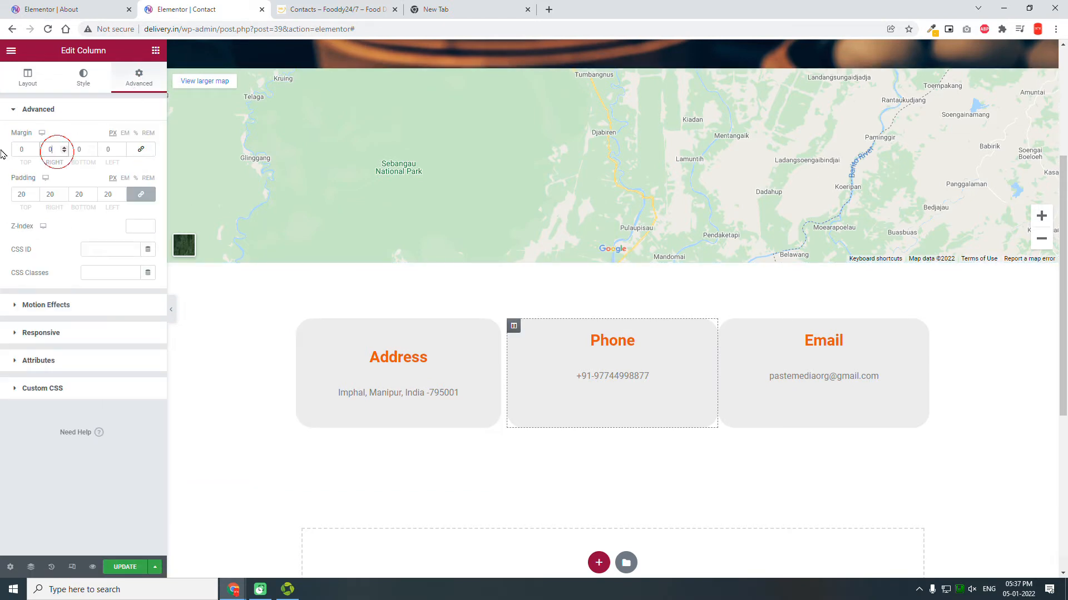
pyautogui.write('5')
pyautogui.press('Tab')
pyautogui.press('Tab')
pyautogui.write('5')
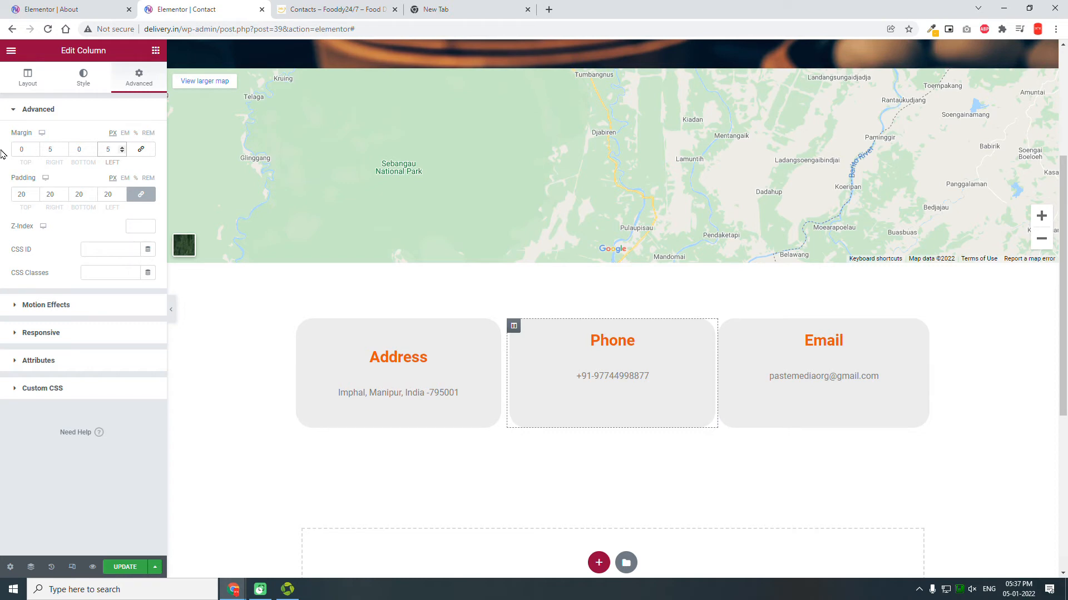
# Step: Unlink the Phone column's padding and set top and bottom to 50 px
pyautogui.click(134, 194)
pyautogui.doubleClick(22, 194)
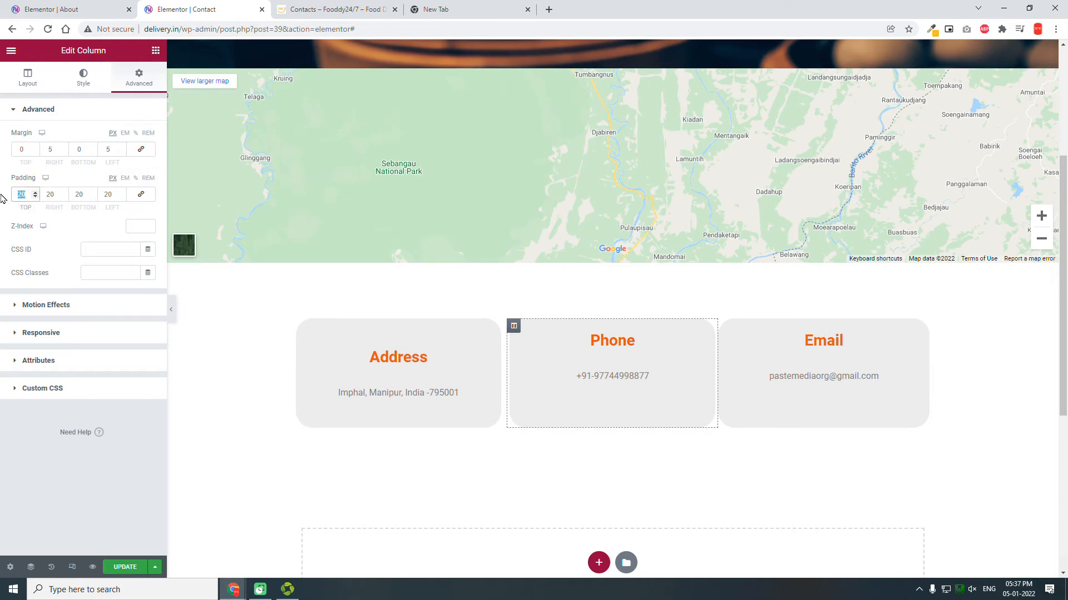
pyautogui.write('50')
pyautogui.press('Tab')
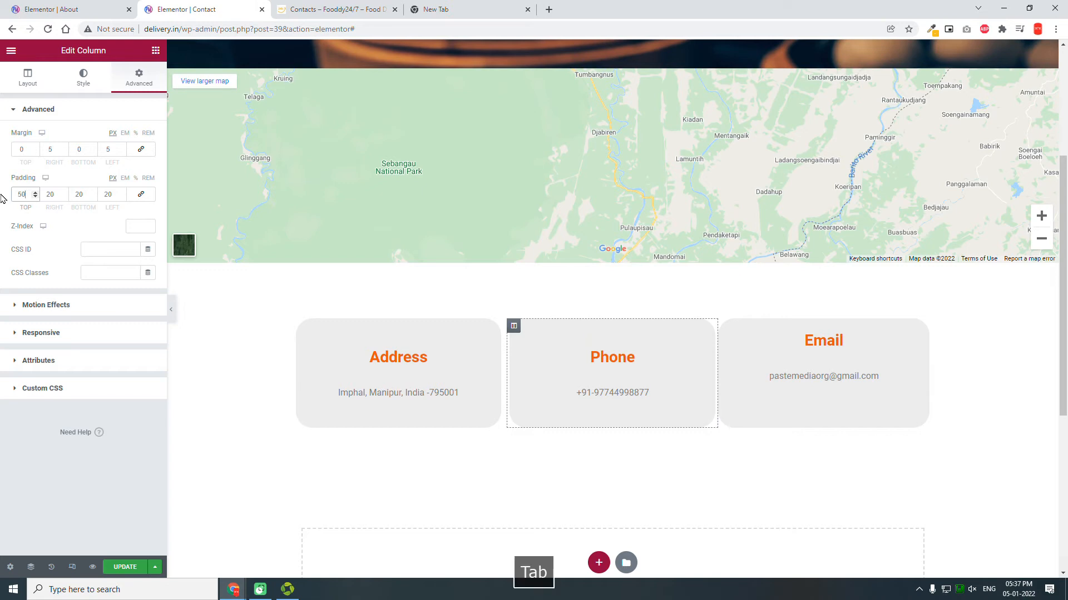
pyautogui.press('Tab')
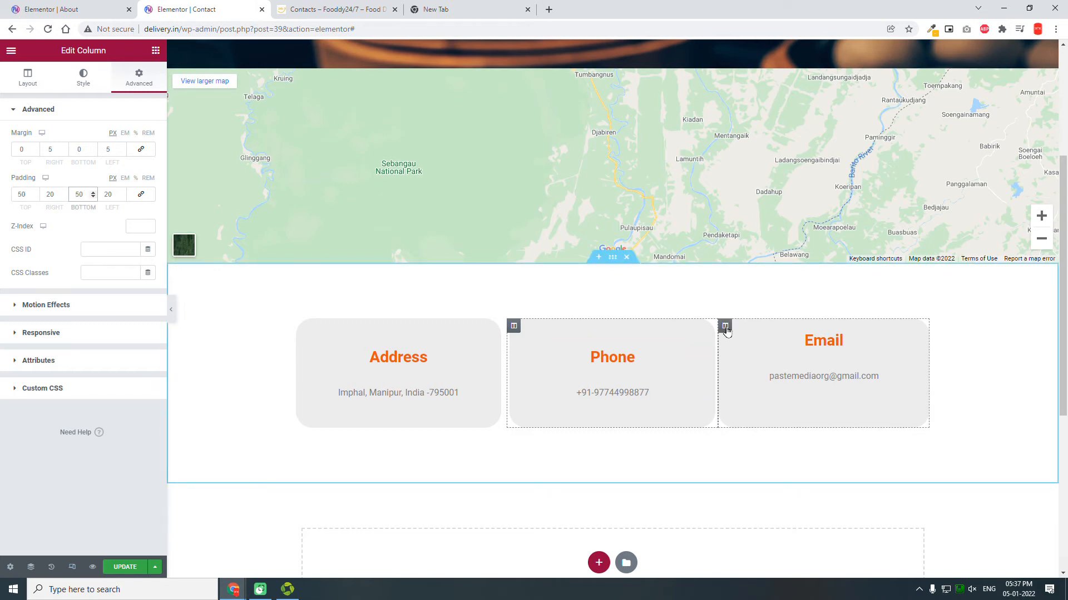
pyautogui.click(725, 326)
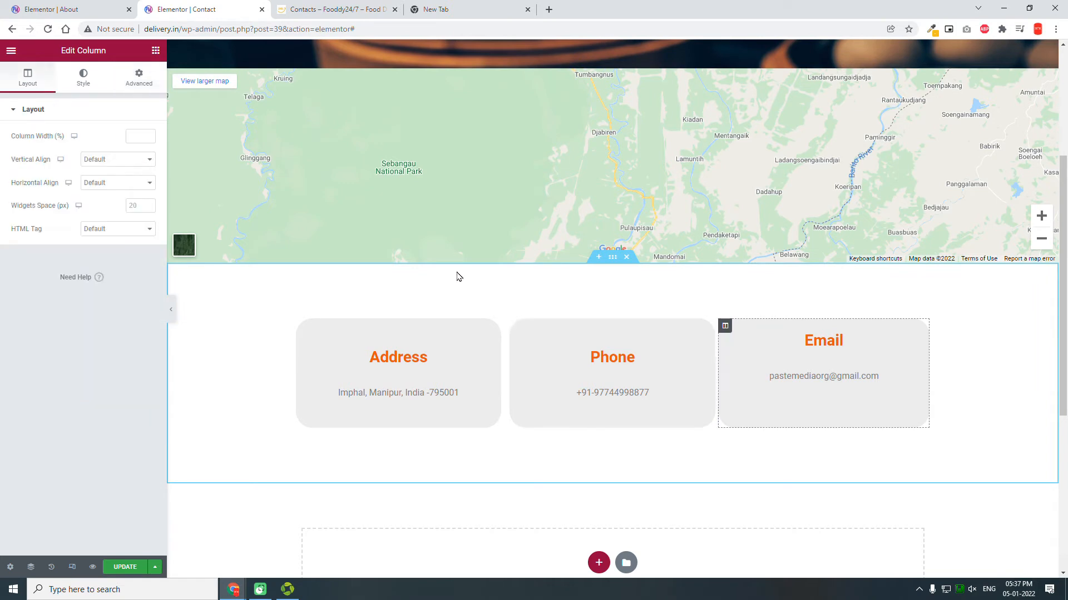
# Step: Unlink the Email column's margin and set its left margin to 10 px
pyautogui.click(141, 78)
pyautogui.click(140, 149)
pyautogui.click(110, 149)
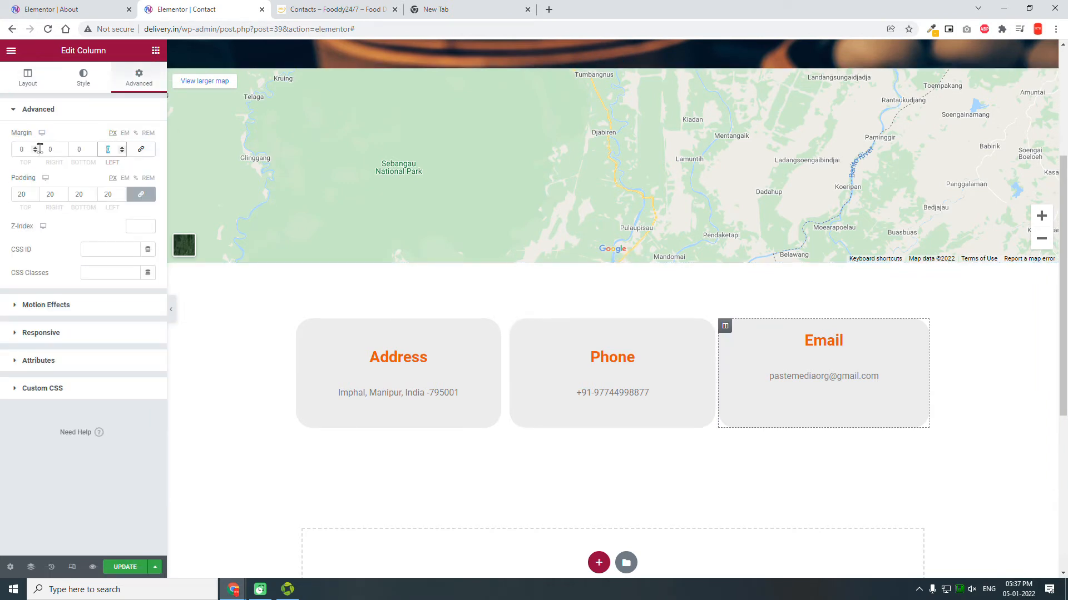
pyautogui.write('10')
# Step: Set the Email column's top and bottom padding to 50 px and hide the editor panel
pyautogui.click(140, 194)
pyautogui.click(25, 195)
pyautogui.write('50')
pyautogui.press('Tab')
pyautogui.press('Tab')
pyautogui.write('5')
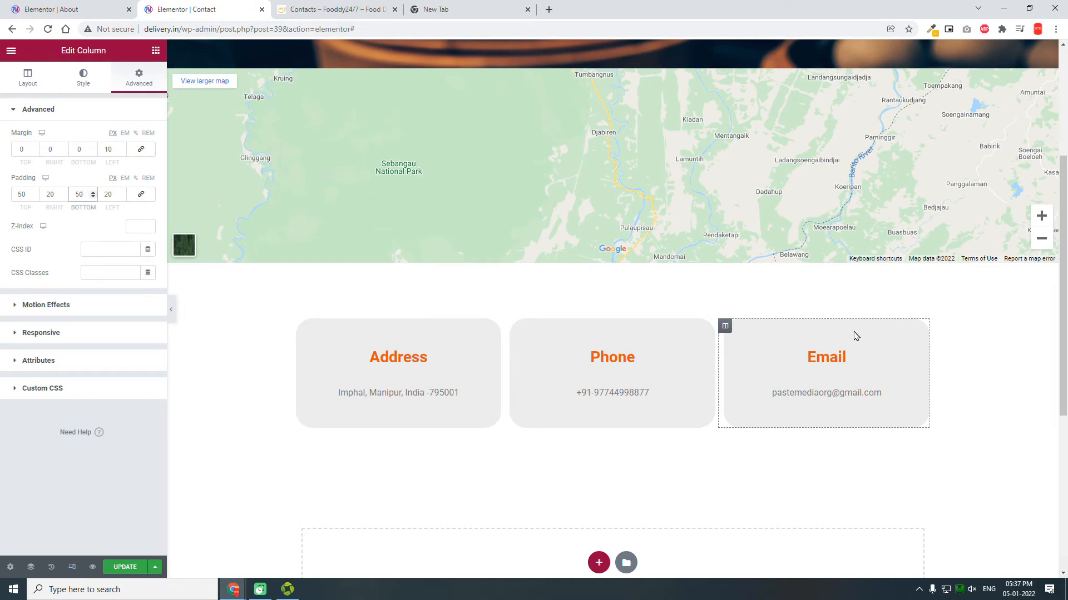
pyautogui.click(173, 314)
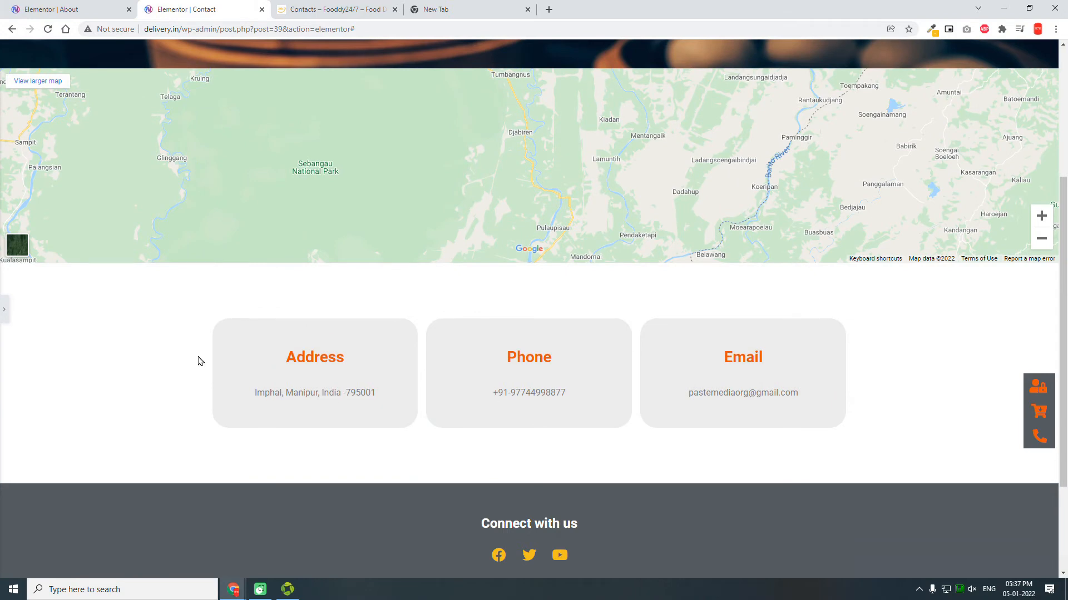
pyautogui.click(5, 308)
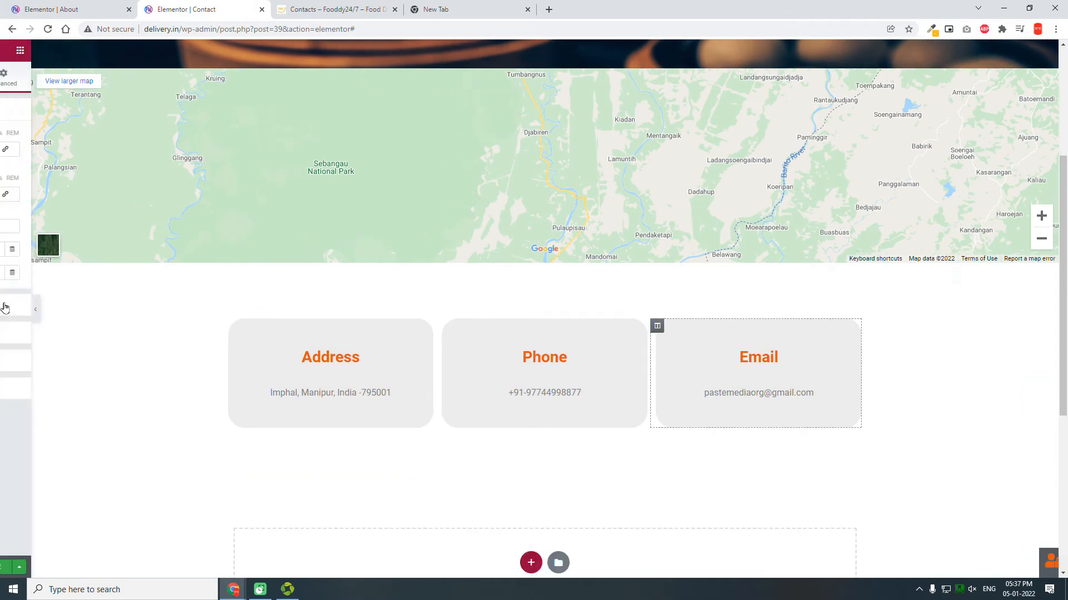
pyautogui.click(321, 5)
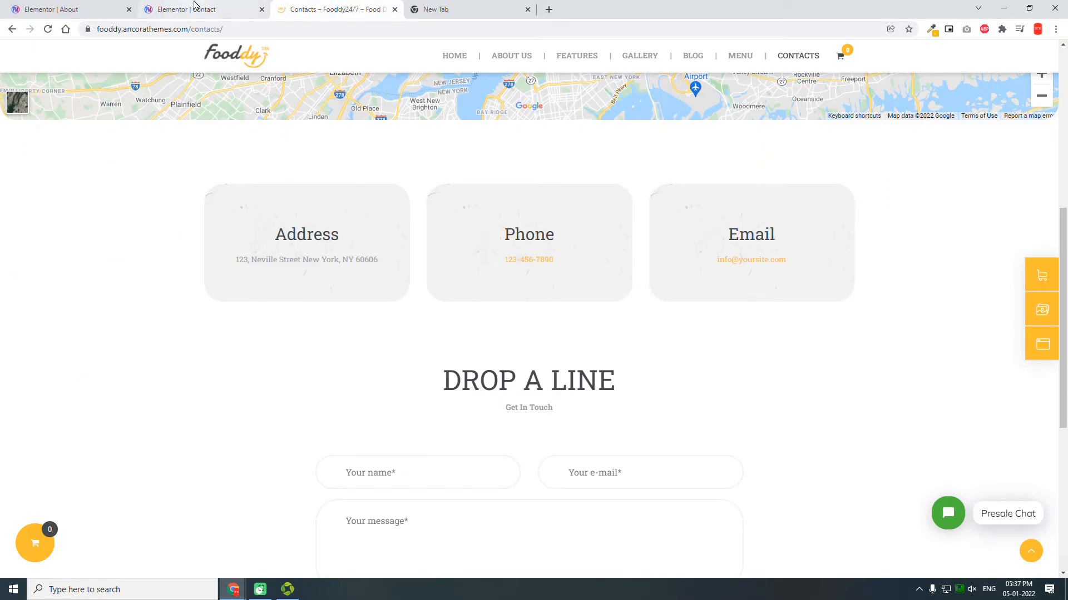
pyautogui.click(195, 6)
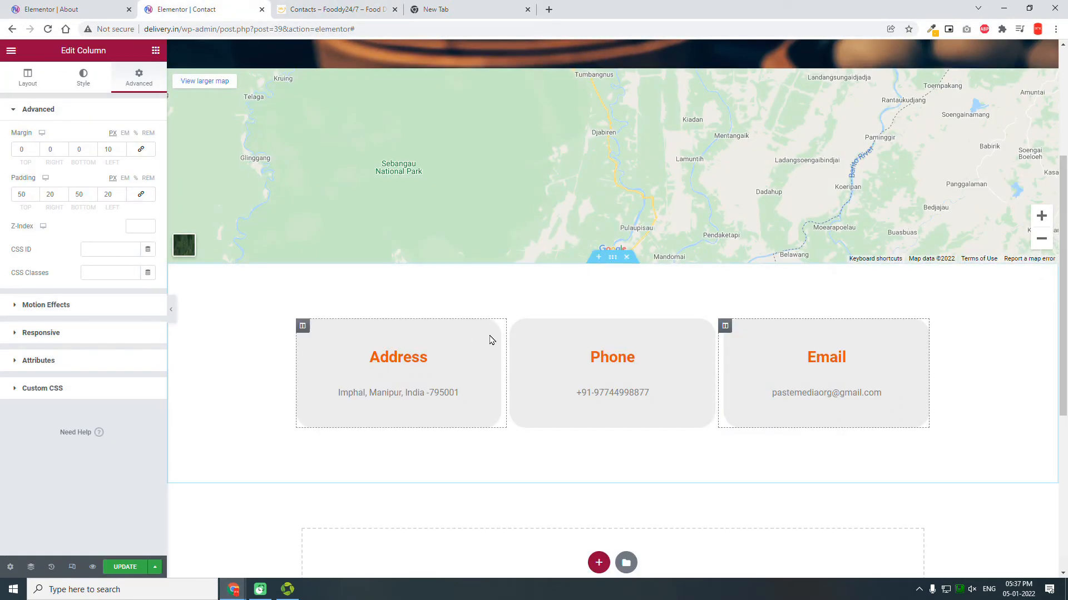
pyautogui.click(352, 9)
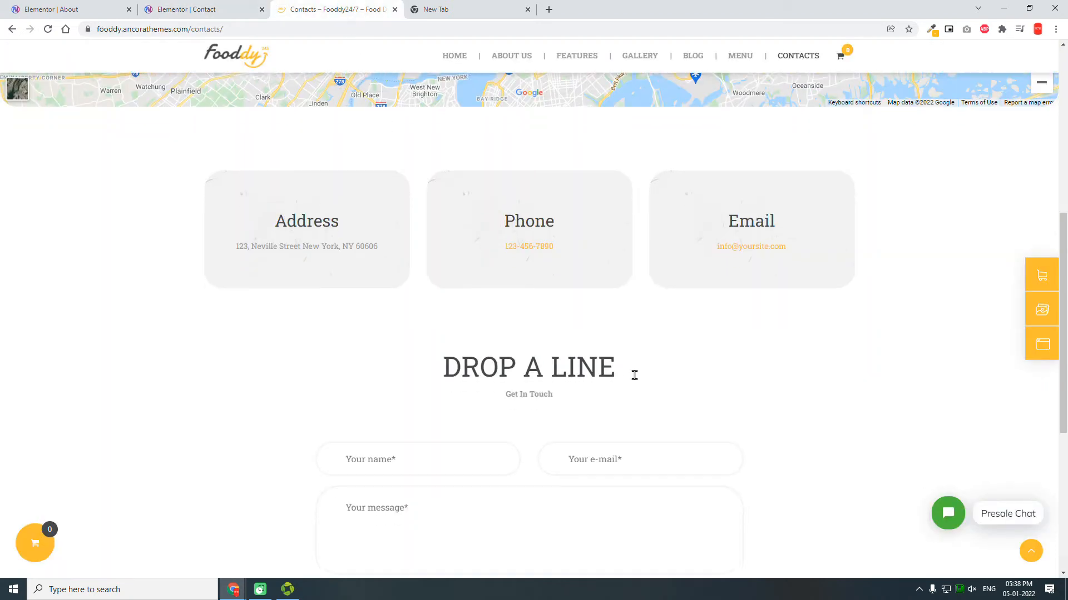
pyautogui.scroll(-3, 635, 376)
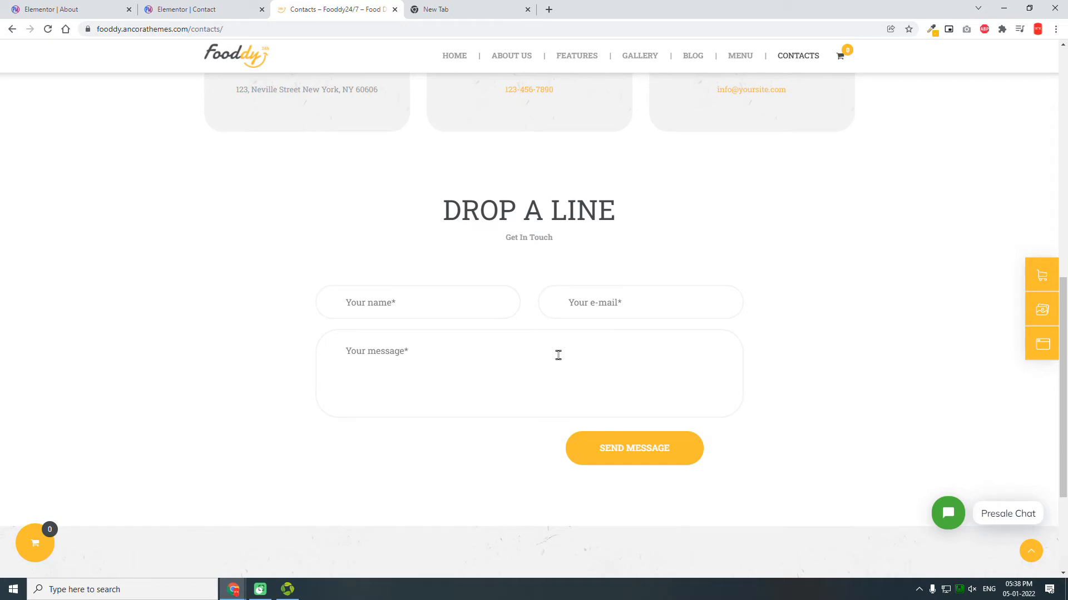
pyautogui.scroll(-3, 558, 359)
pyautogui.scroll(3, 558, 359)
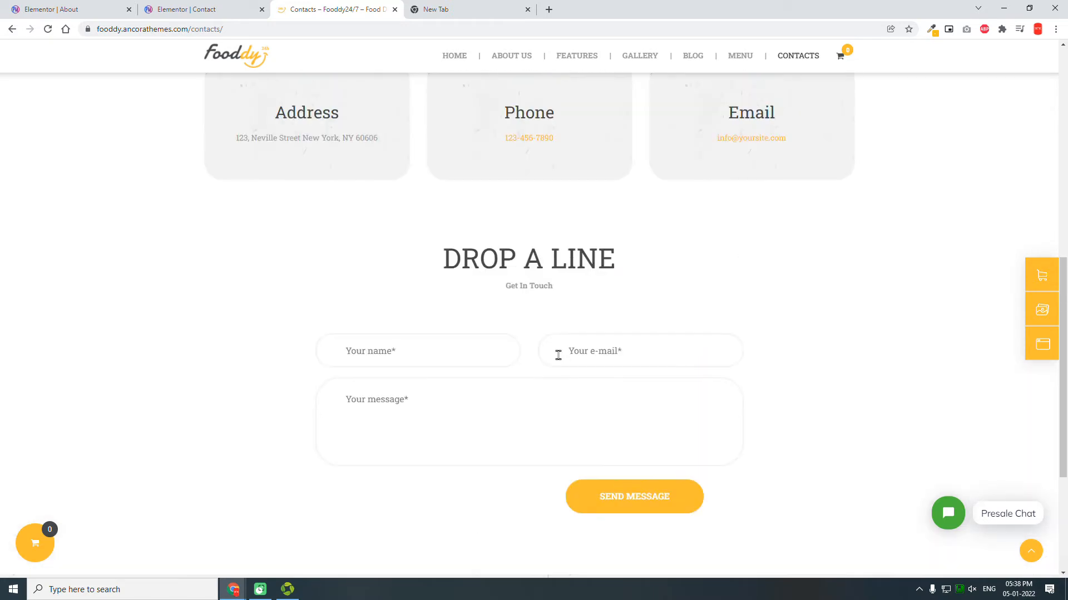
# Step: Add a new single-column section below the three info boxes
pyautogui.click(199, 9)
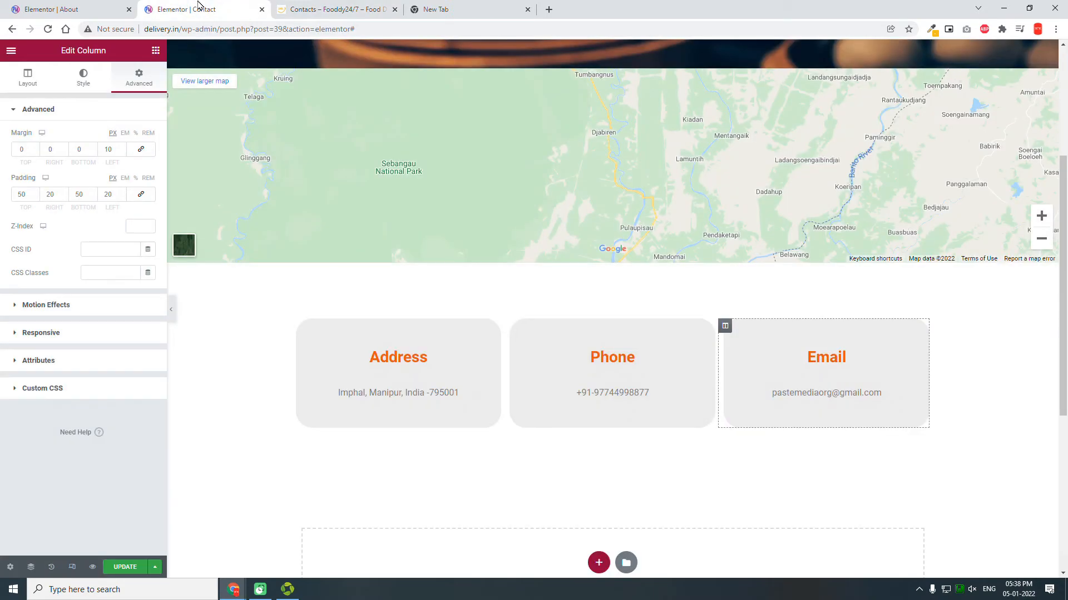
pyautogui.scroll(-4, 787, 317)
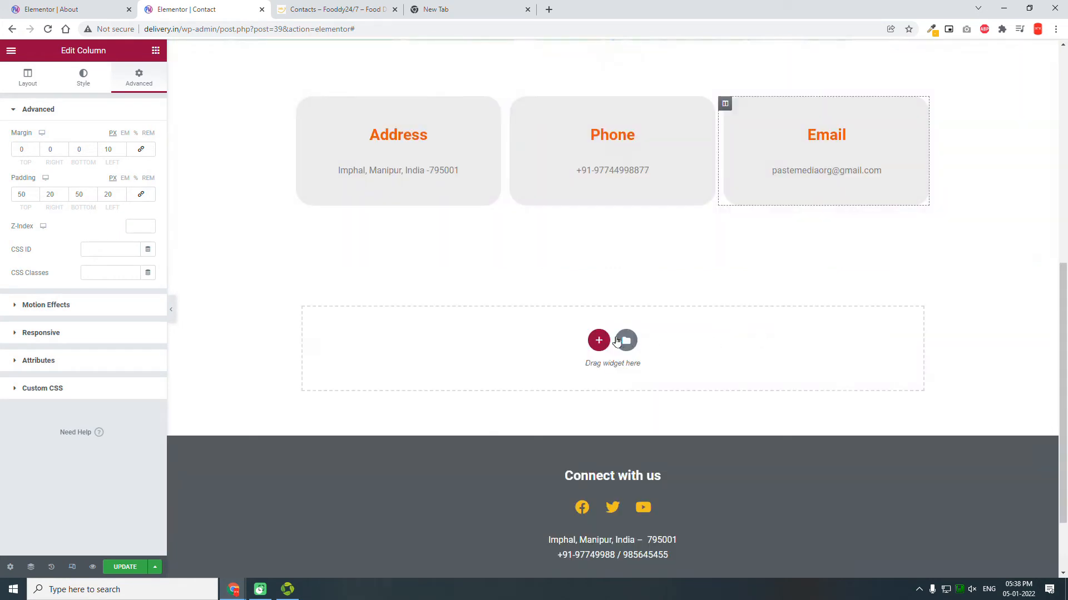
pyautogui.click(599, 338)
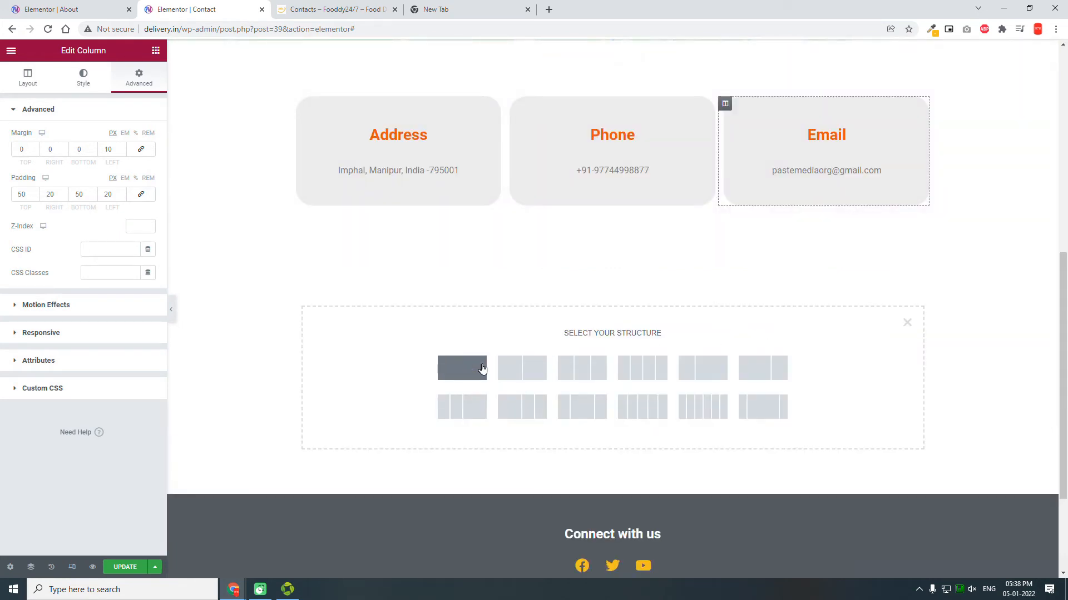
pyautogui.click(483, 369)
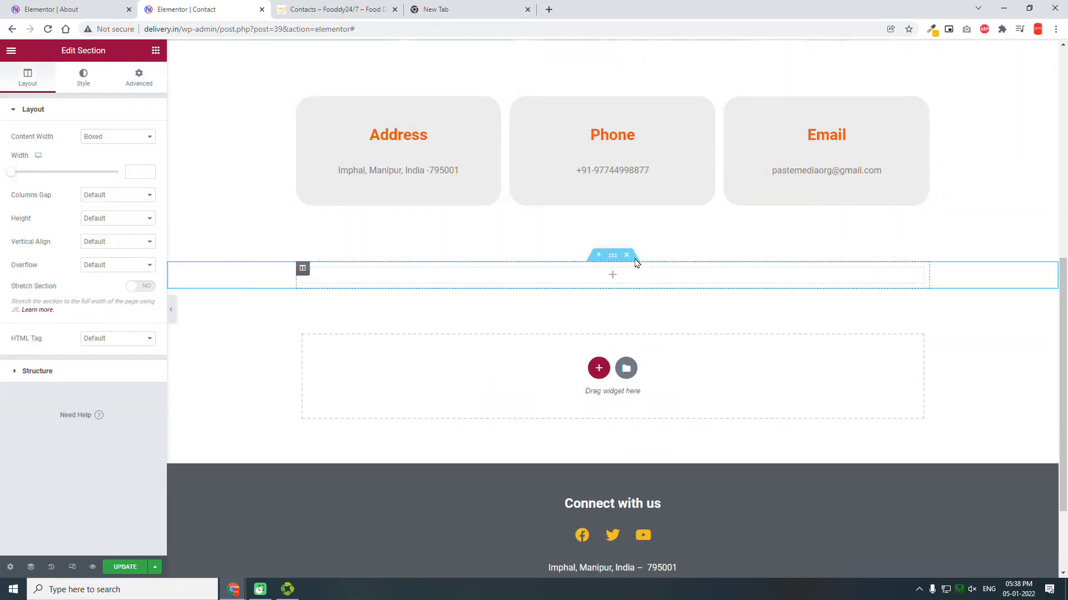
# Step: Give the new section 150 px bottom padding and an 800 px content width
pyautogui.click(138, 78)
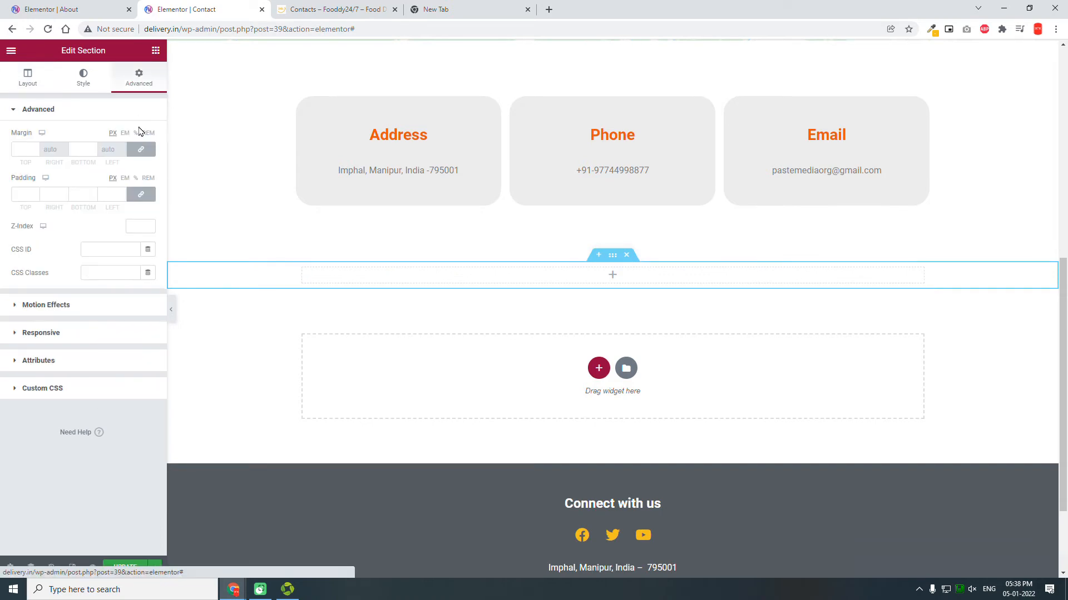
pyautogui.click(142, 192)
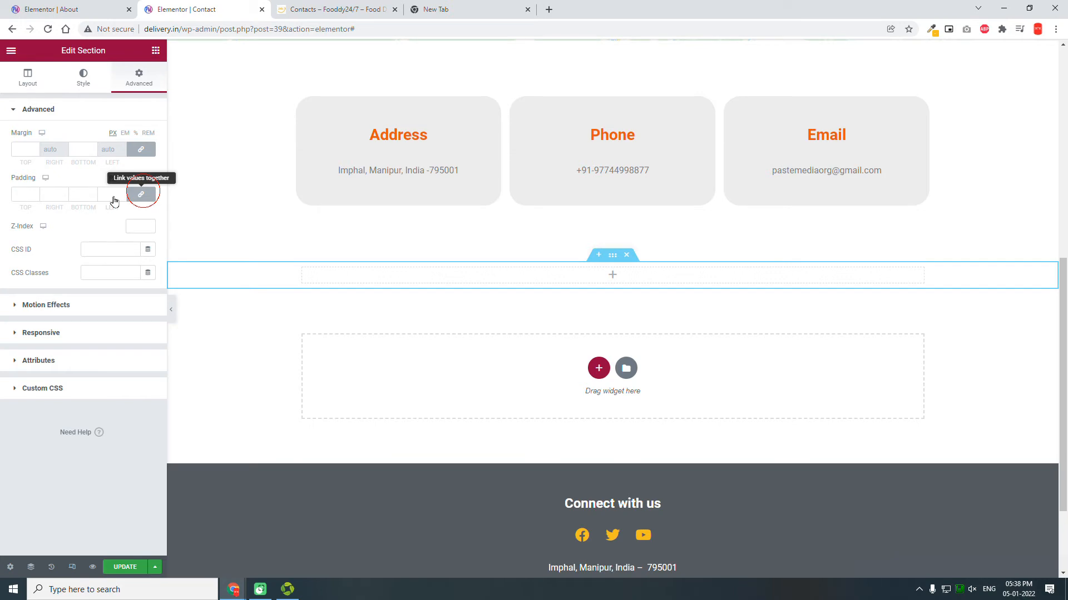
pyautogui.click(83, 194)
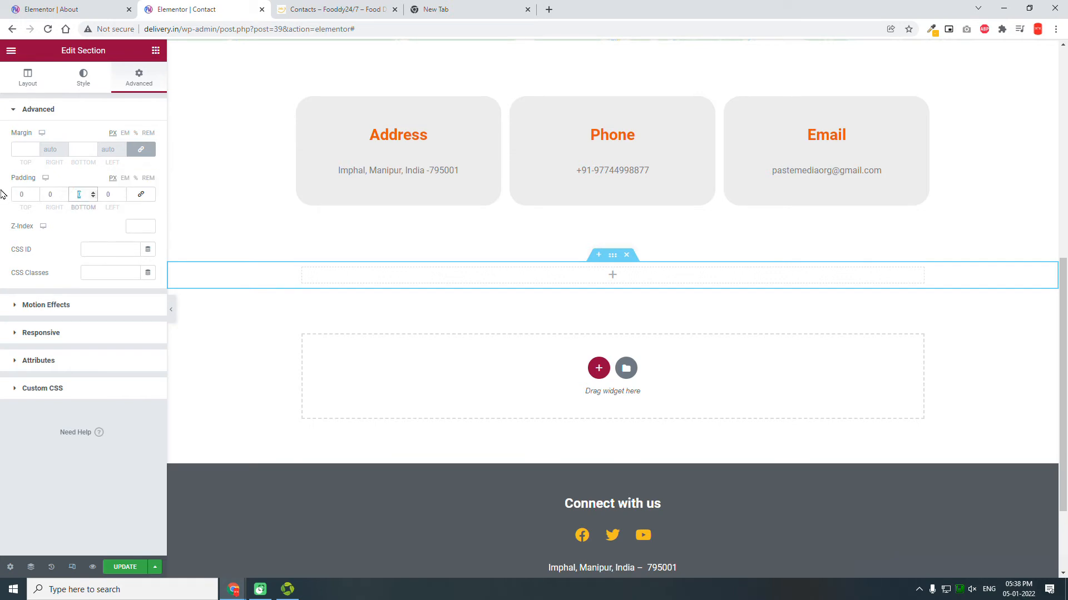
pyautogui.write('150')
pyautogui.click(26, 76)
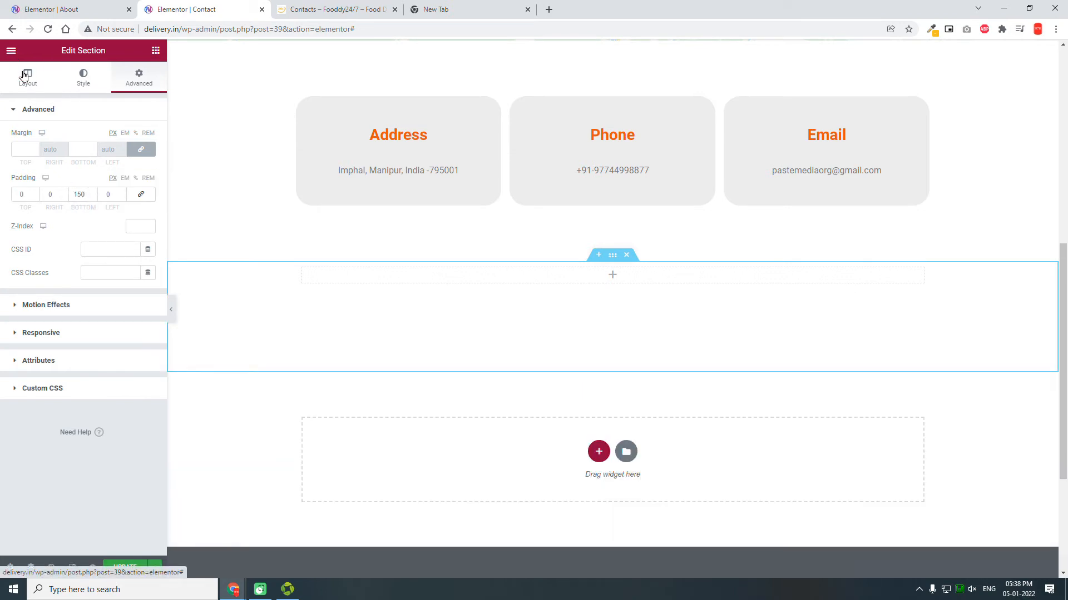
pyautogui.click(133, 173)
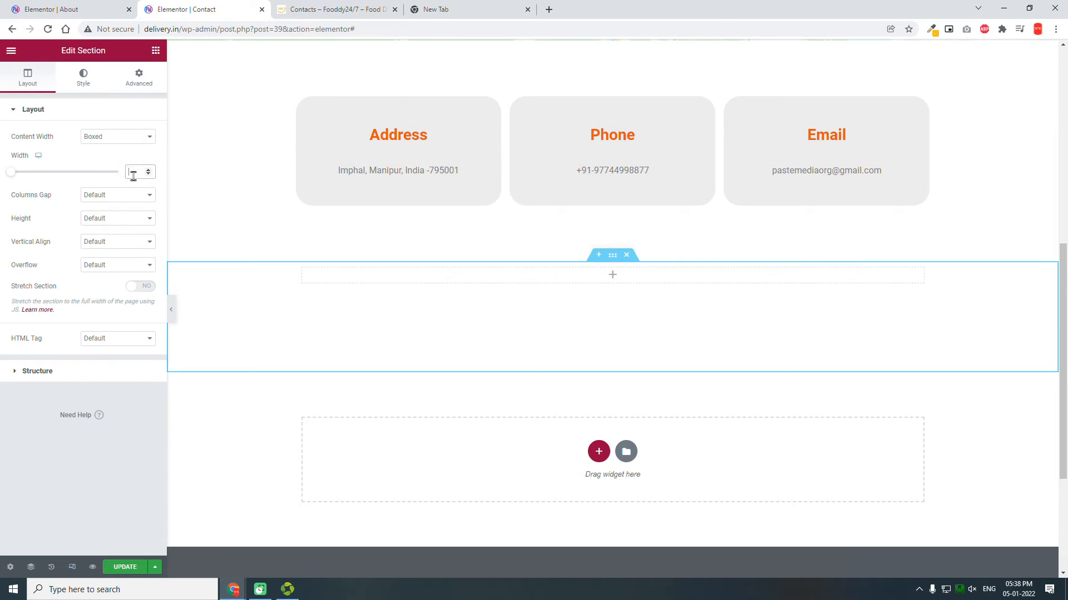
pyautogui.write('800')
# Step: Place a centred Heading widget in the section reading 'LEAVE A MESSAGE'
pyautogui.moveTo(122, 186); pyautogui.dragTo(707, 277)
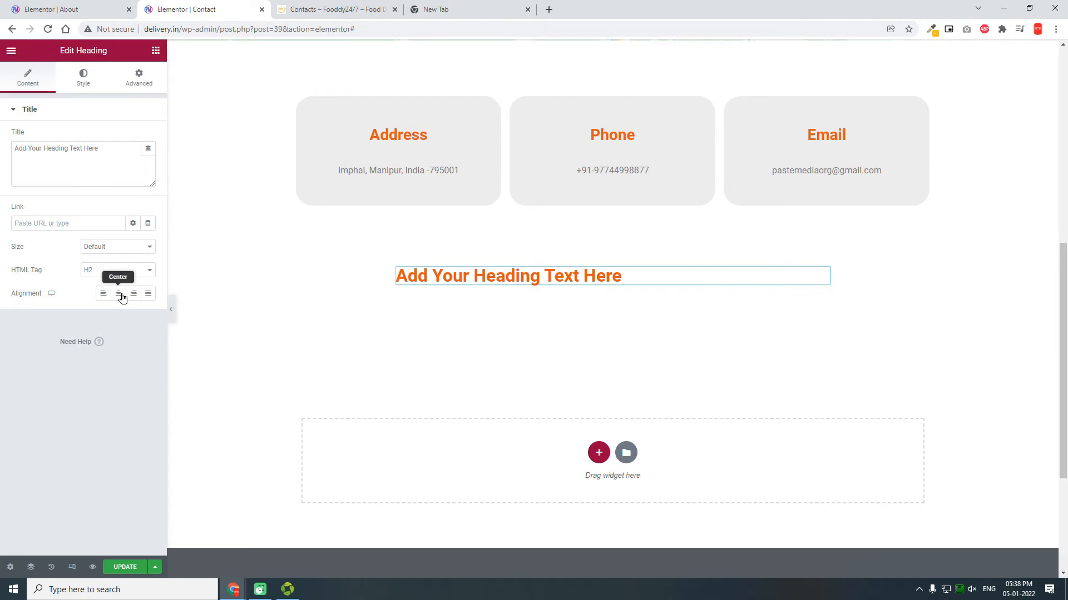
pyautogui.click(121, 296)
pyautogui.moveTo(124, 155); pyautogui.dragTo(1, 129)
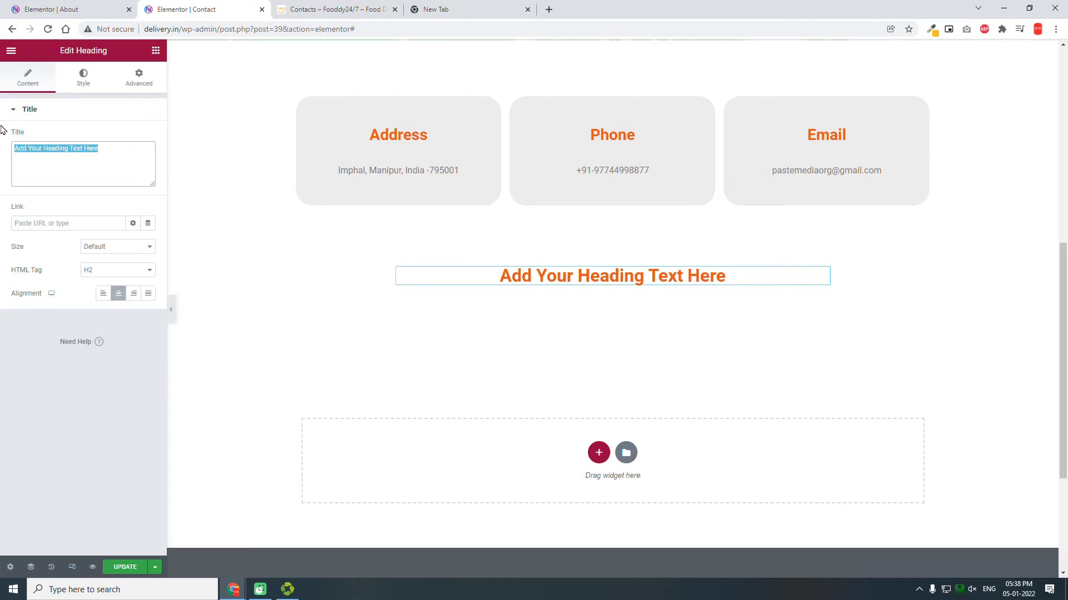
pyautogui.write('LEAVE')
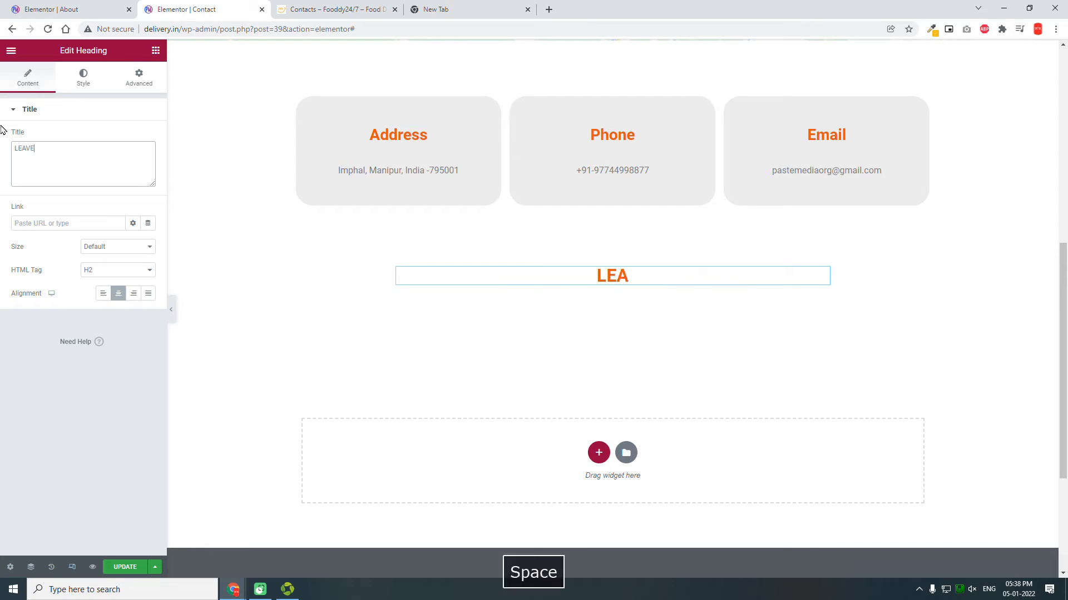
pyautogui.write(' A MESSAGE')
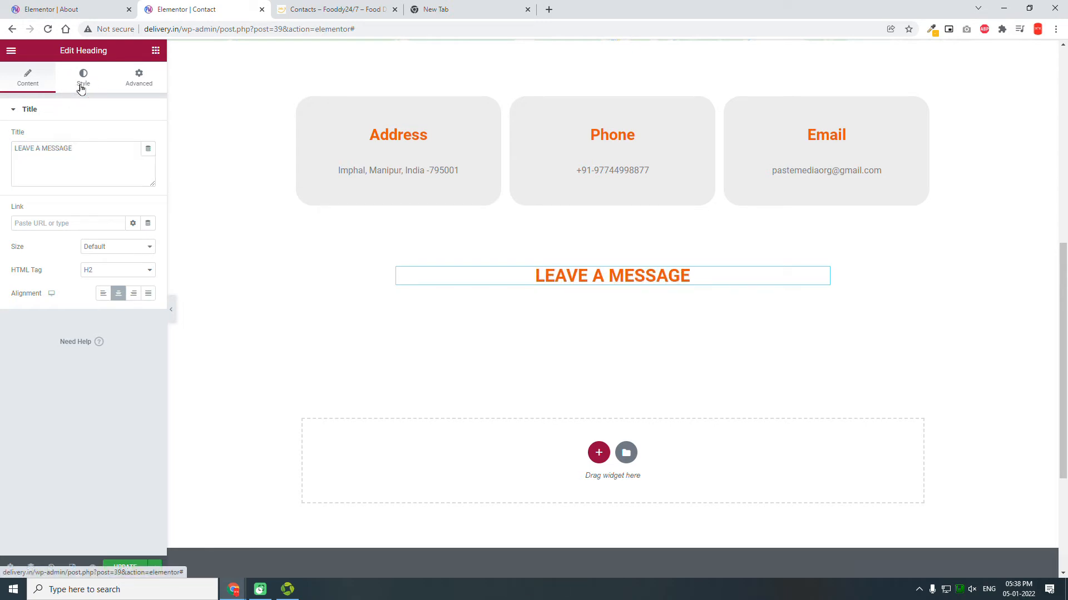
# Step: Set the heading's typography font size to 60
pyautogui.click(82, 88)
pyautogui.click(145, 162)
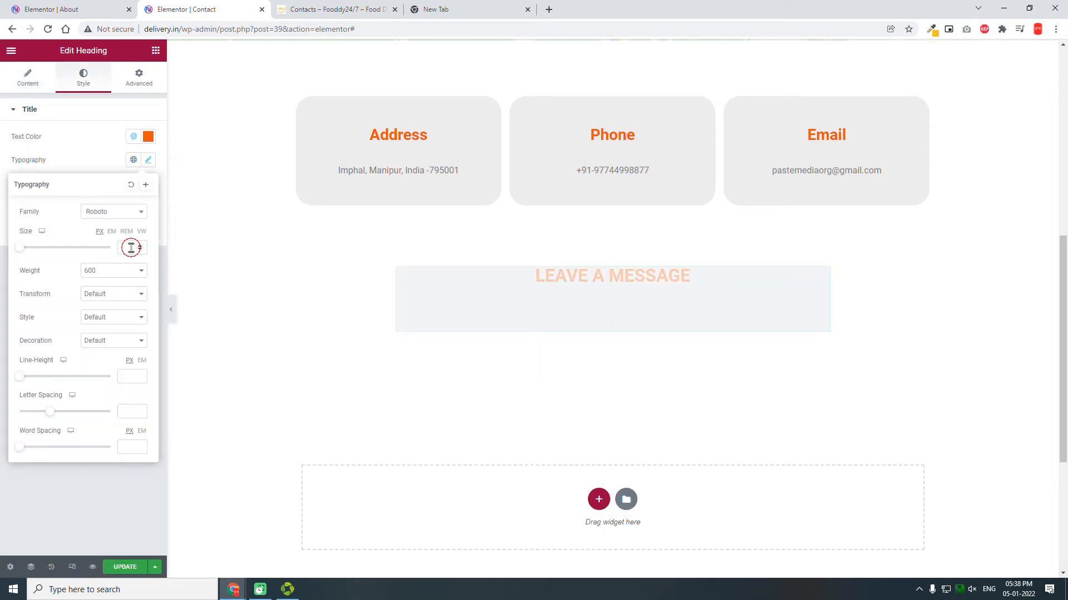
pyautogui.click(128, 247)
pyautogui.write('60')
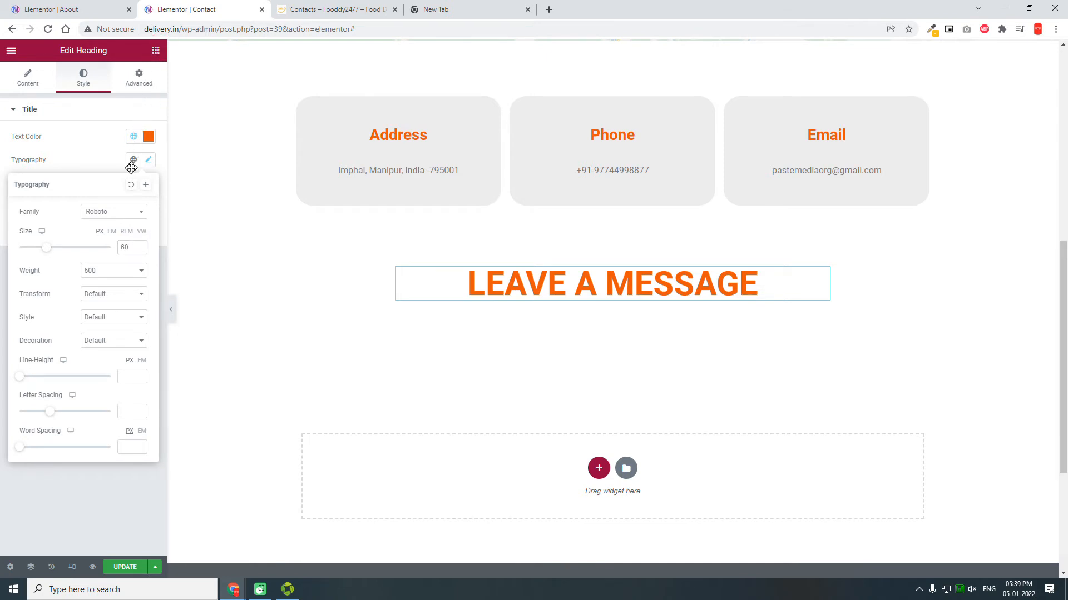
pyautogui.press('Delete')
pyautogui.moveTo(123, 182); pyautogui.dragTo(618, 294)
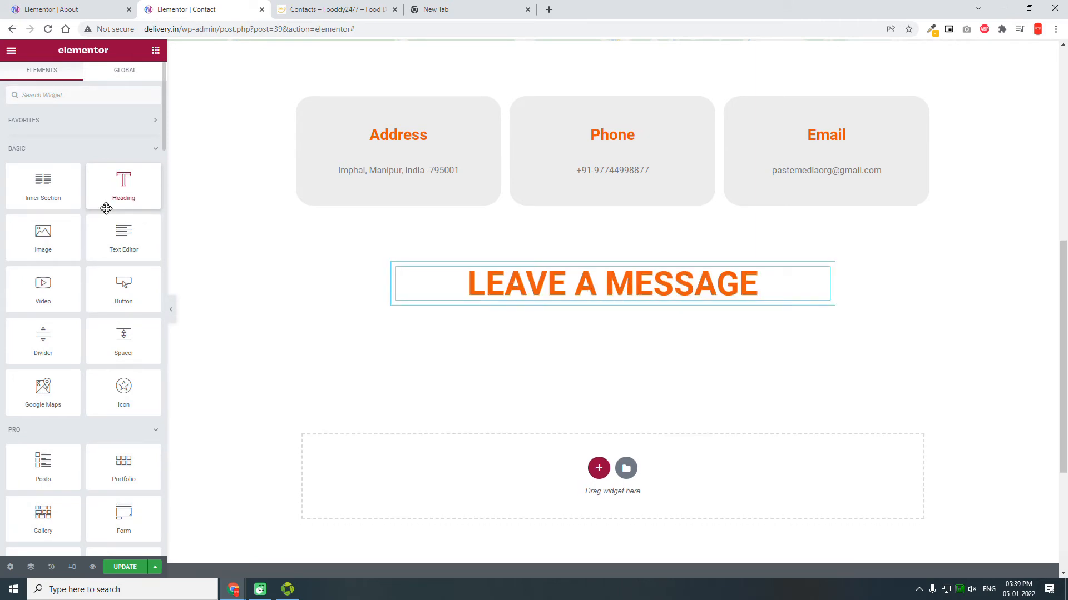
# Step: Add a second heading below LEAVE A MESSAGE as a centred H6
pyautogui.moveTo(123, 189); pyautogui.dragTo(632, 294)
pyautogui.click(110, 269)
pyautogui.click(108, 322)
pyautogui.click(119, 294)
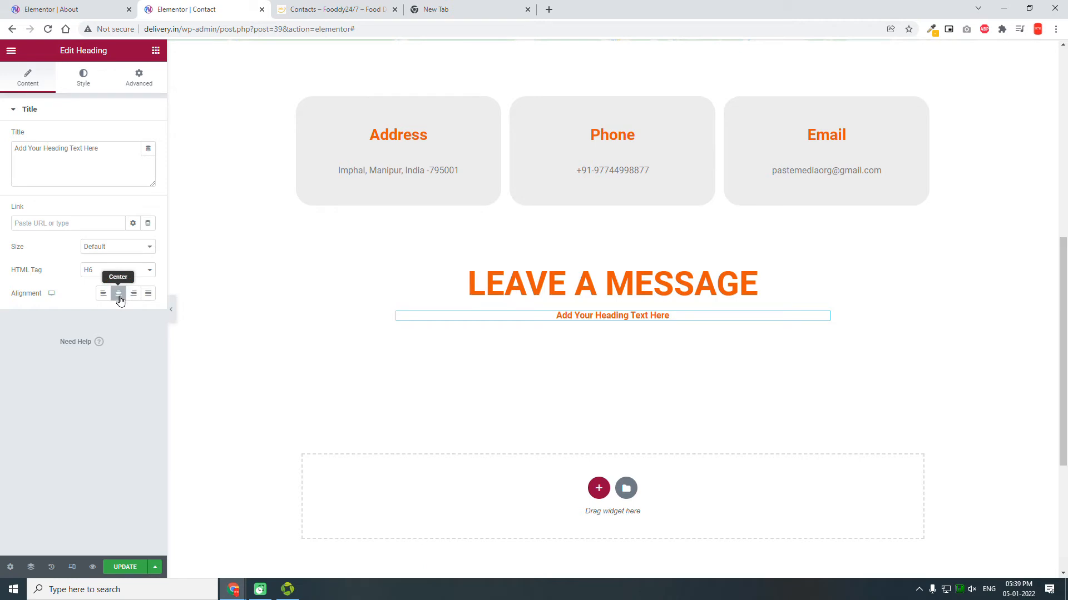
pyautogui.click(119, 297)
pyautogui.click(119, 296)
# Step: Colour the subheading text with the global Secondary dark grey
pyautogui.click(87, 83)
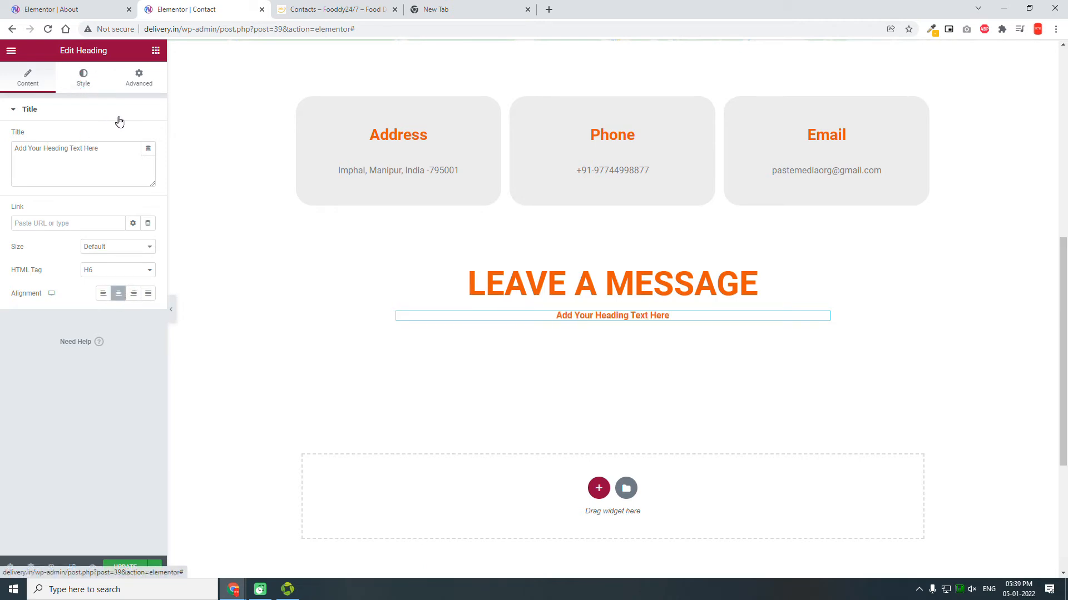
pyautogui.click(133, 136)
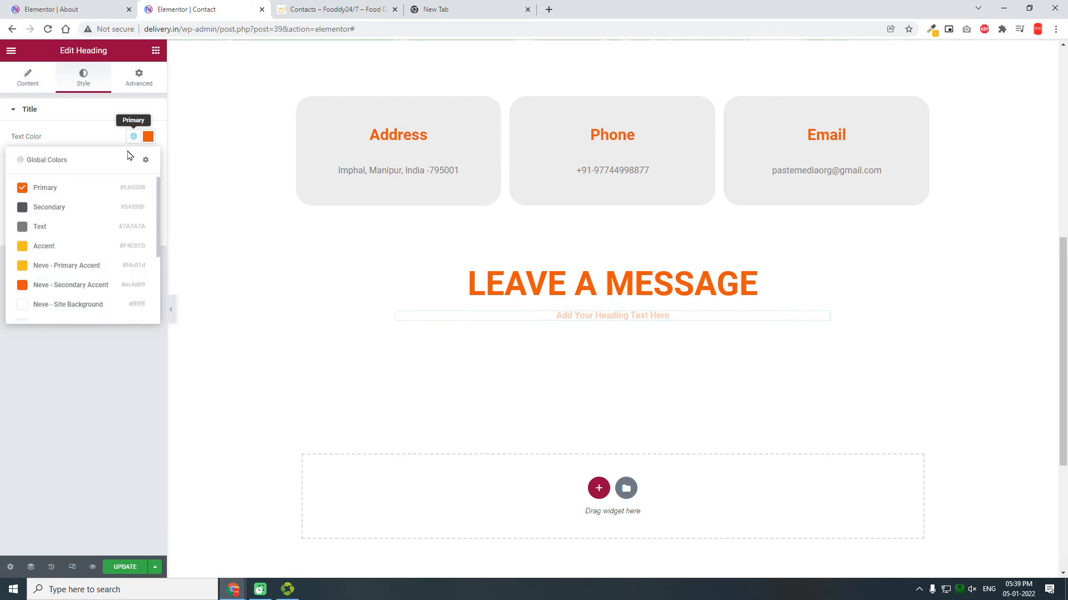
pyautogui.click(83, 208)
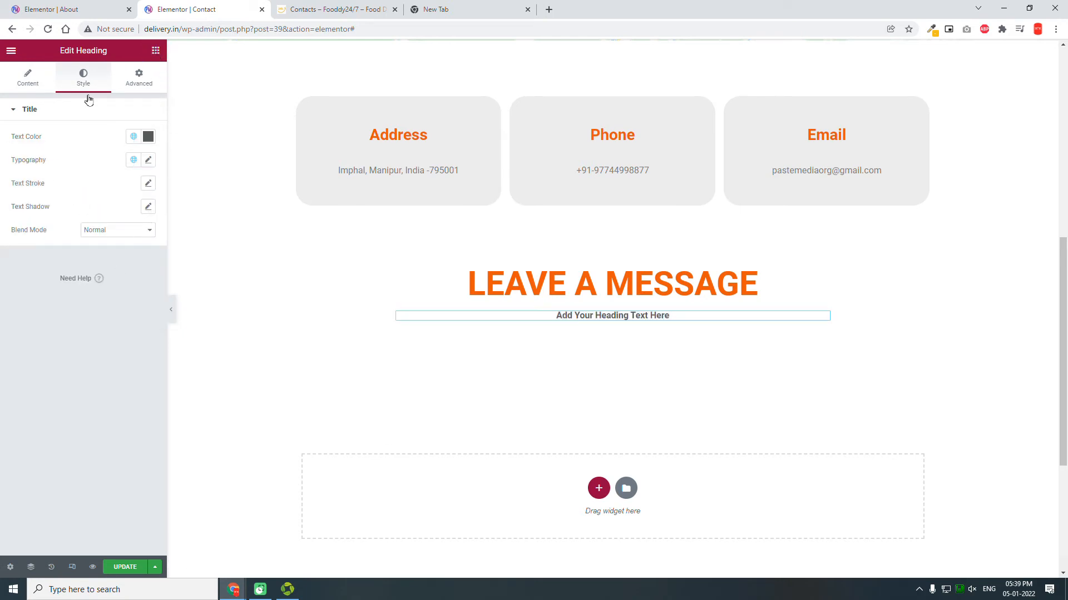
pyautogui.click(67, 101)
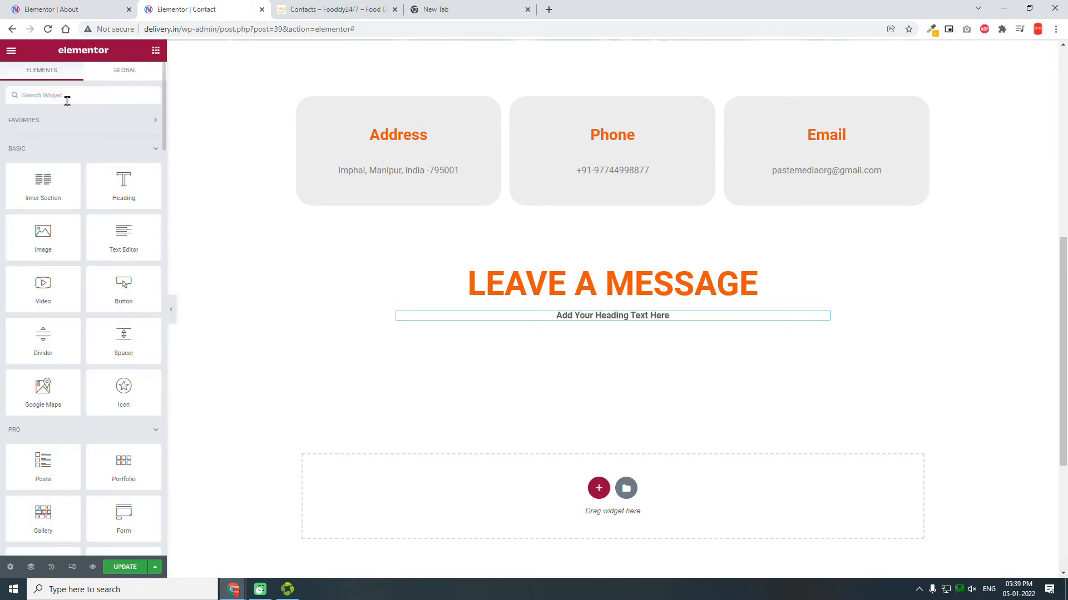
# Step: Add a Form widget below the headings with a 40 px top margin
pyautogui.write('FORM')
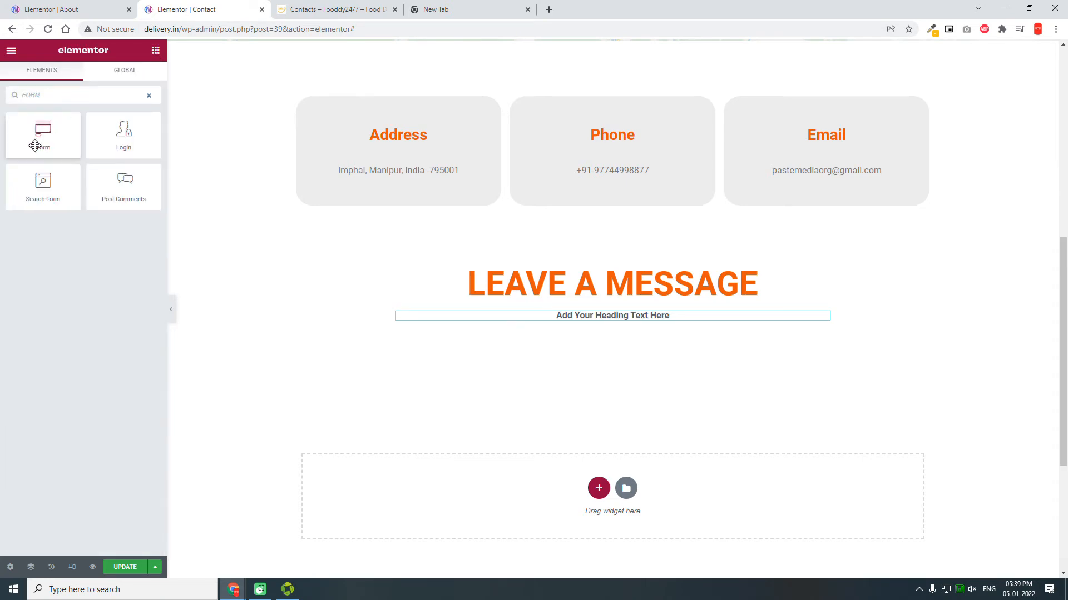
pyautogui.moveTo(40, 133); pyautogui.dragTo(659, 316)
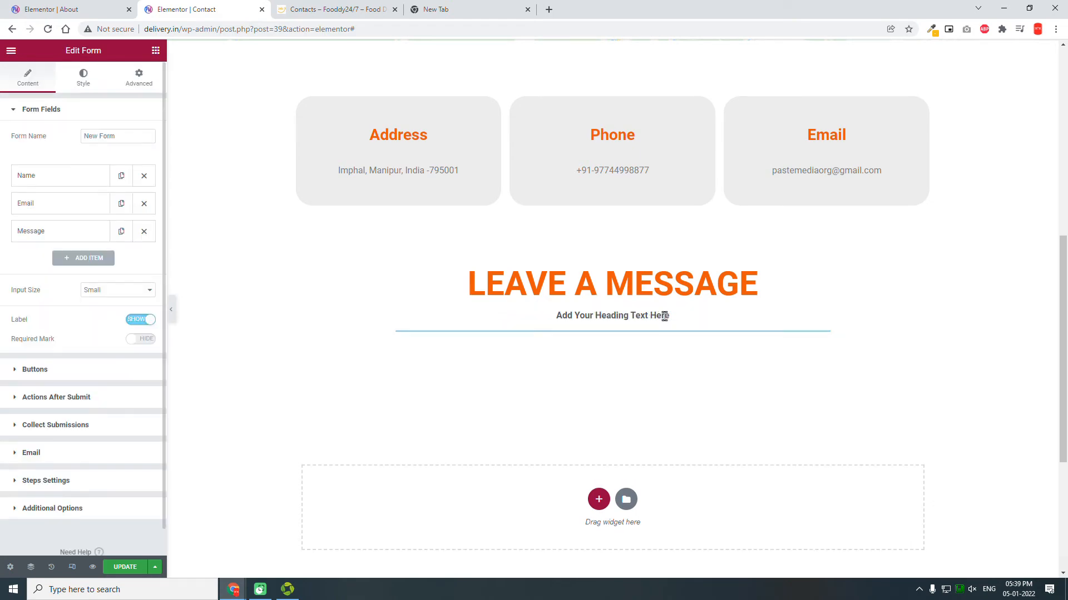
pyautogui.click(143, 88)
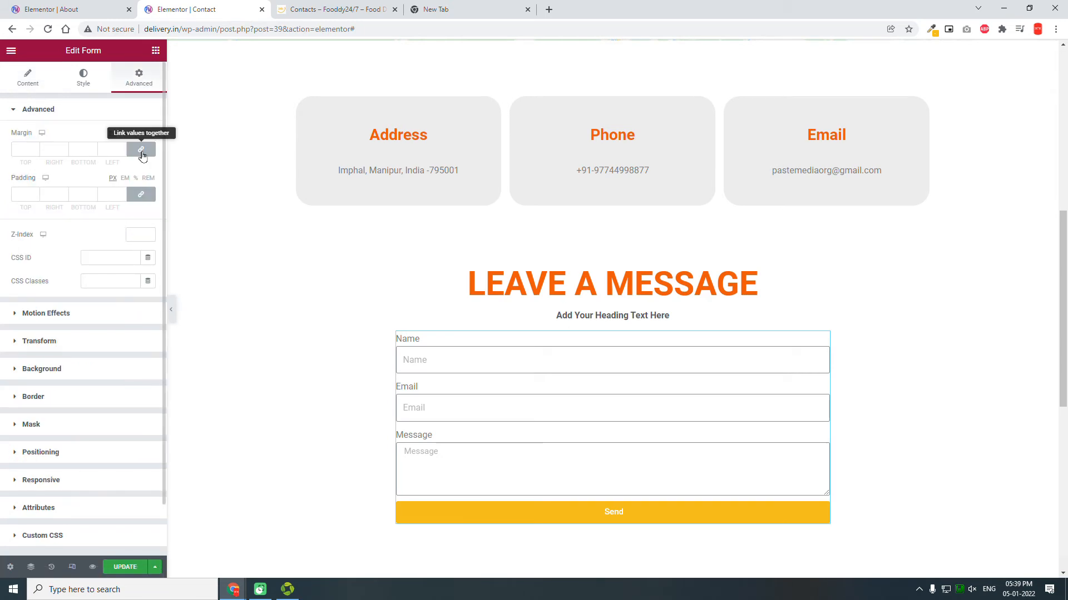
pyautogui.click(143, 153)
pyautogui.click(28, 149)
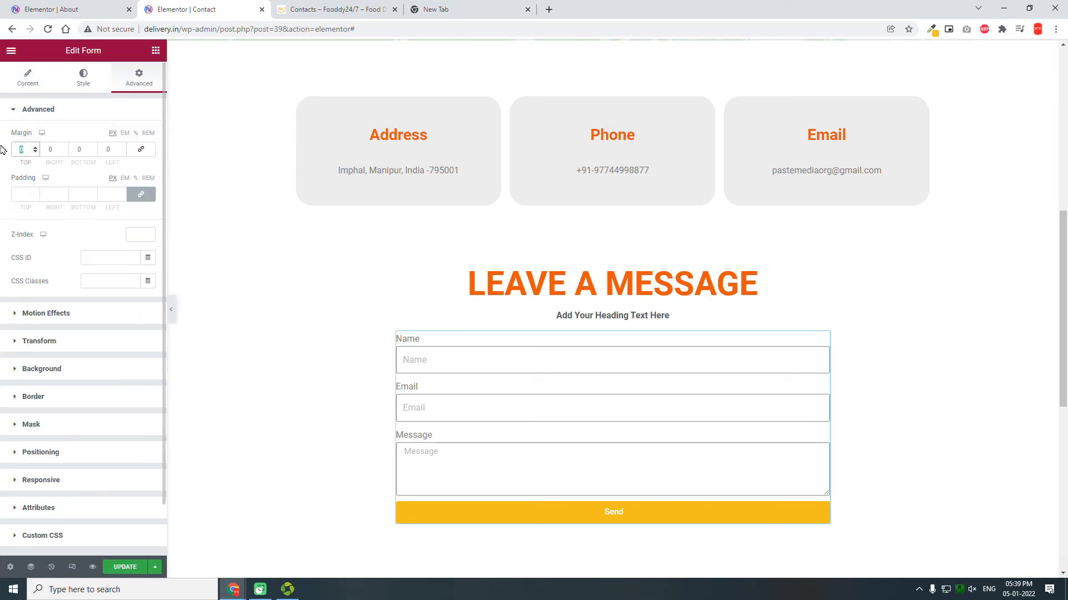
pyautogui.write('40')
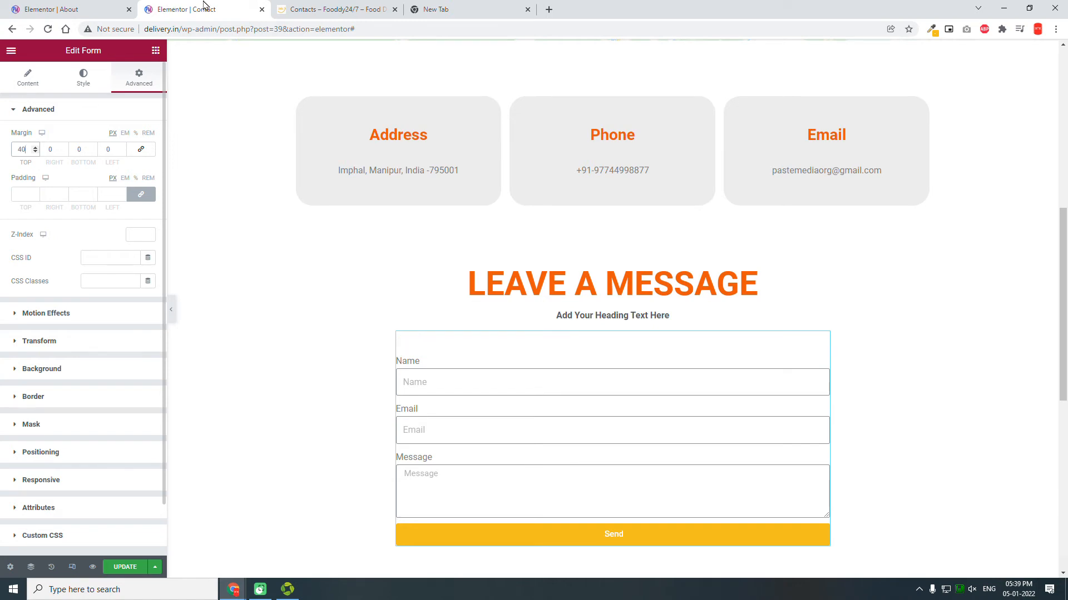
# Step: Check the Fooddy reference contact page, then return to the Contact editor
pyautogui.click(320, 8)
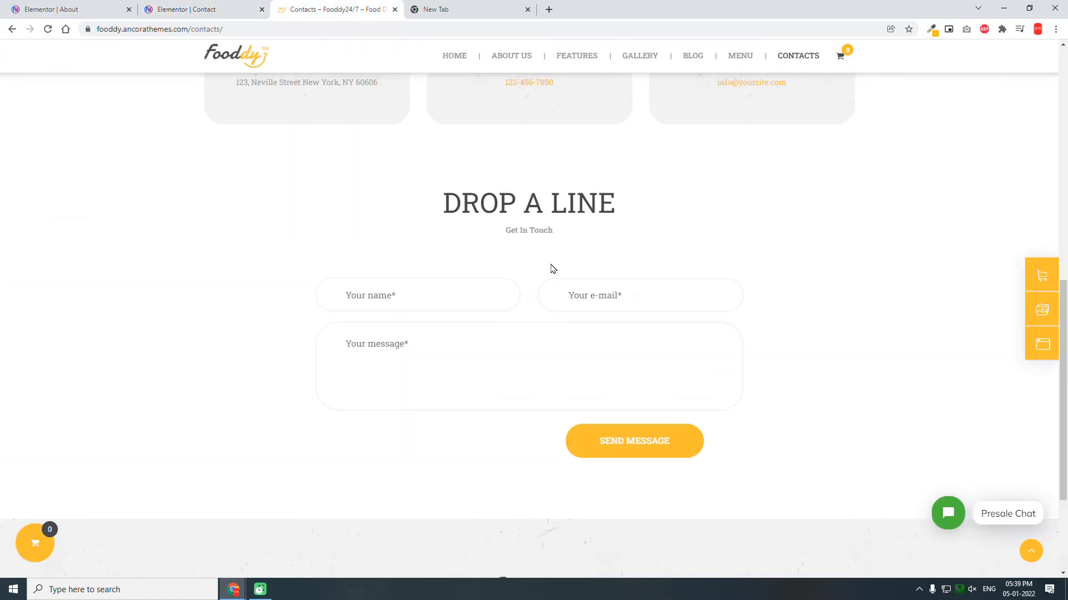
pyautogui.scroll(-1, 553, 269)
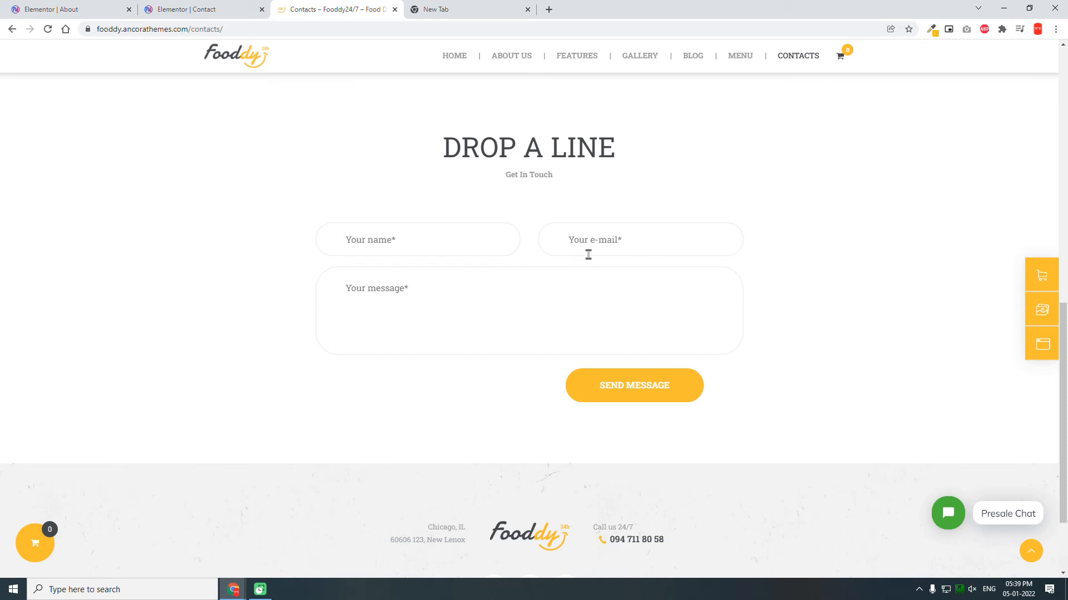
pyautogui.click(232, 7)
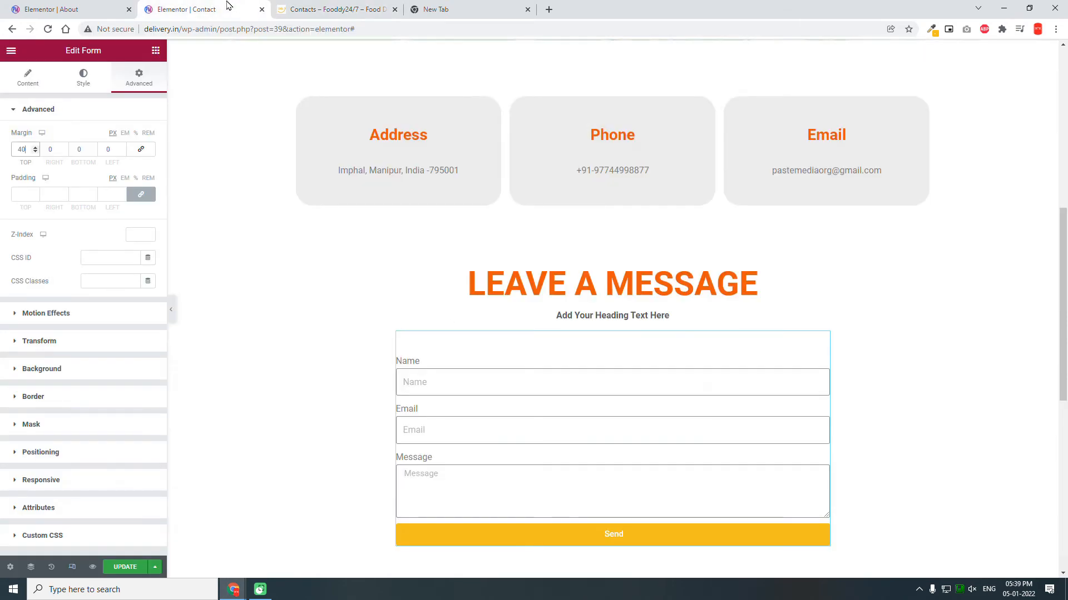
# Step: Hide the form labels and set the Name and Email fields to 50% column width
pyautogui.click(29, 86)
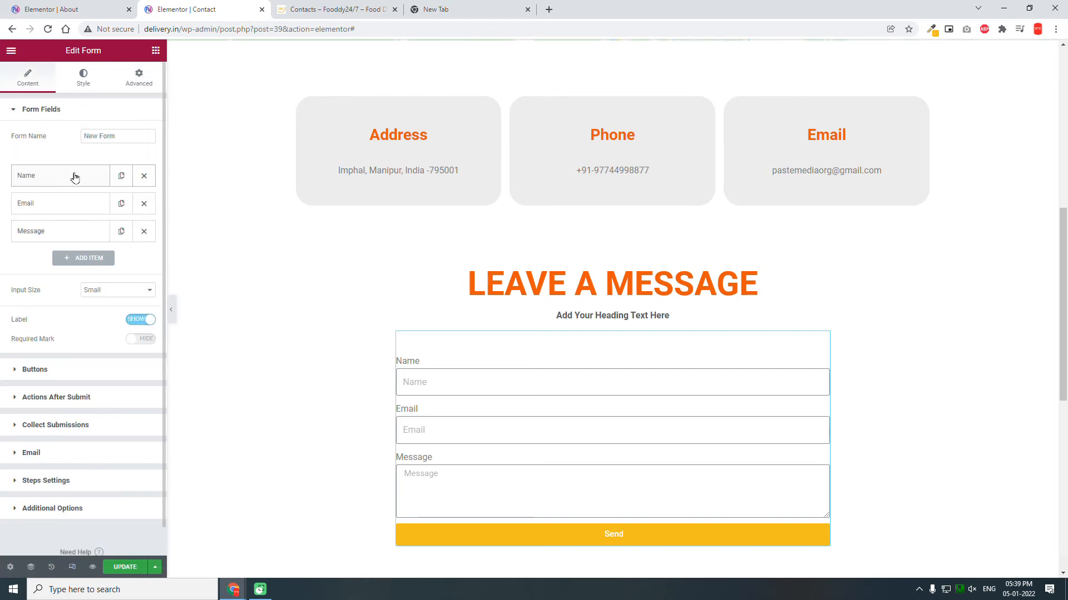
pyautogui.click(134, 321)
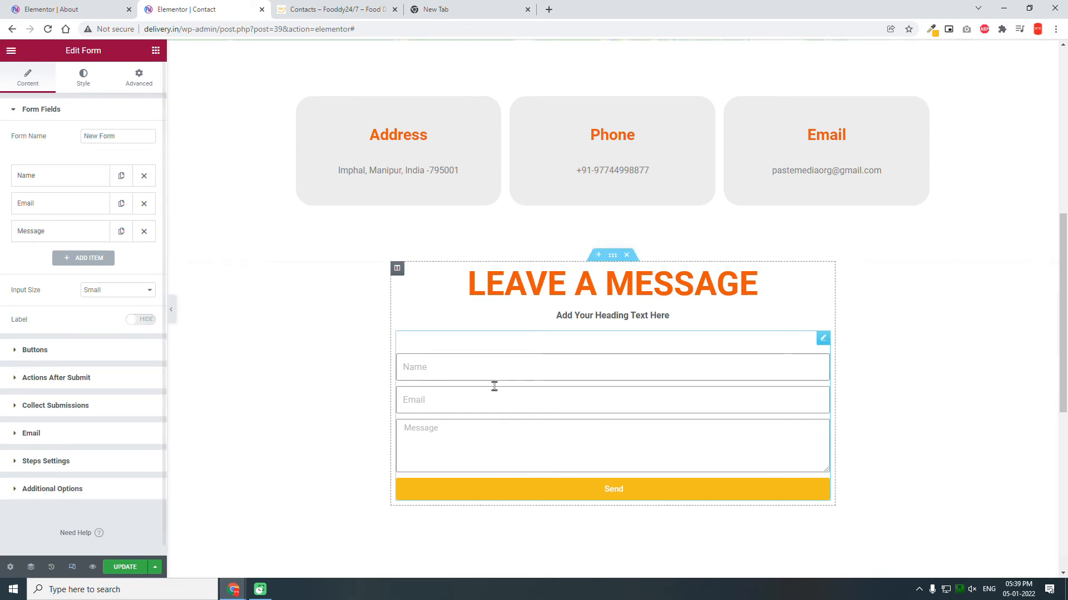
pyautogui.click(73, 175)
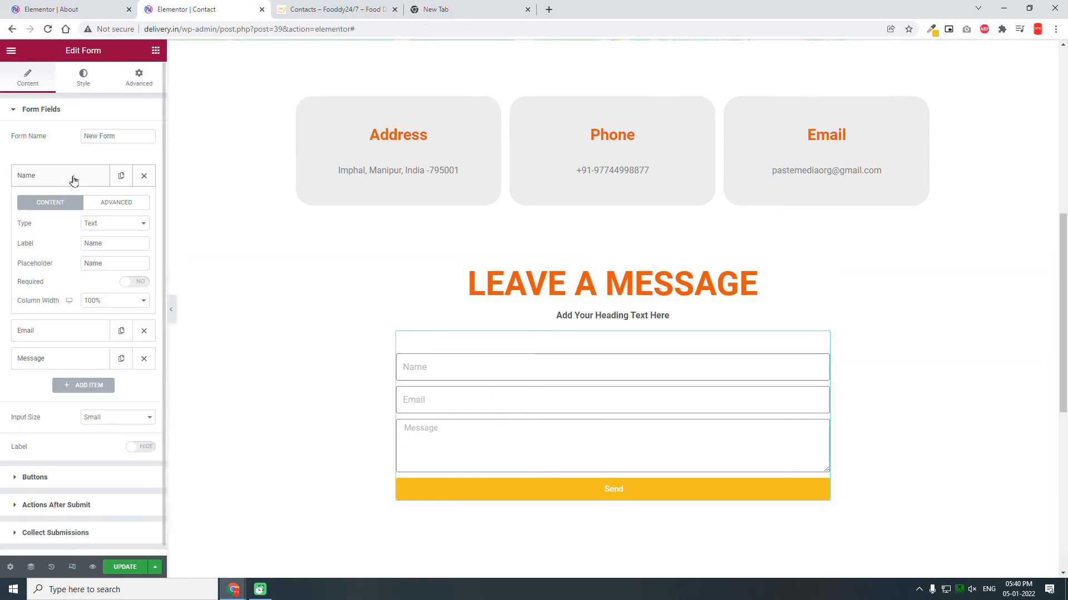
pyautogui.click(111, 297)
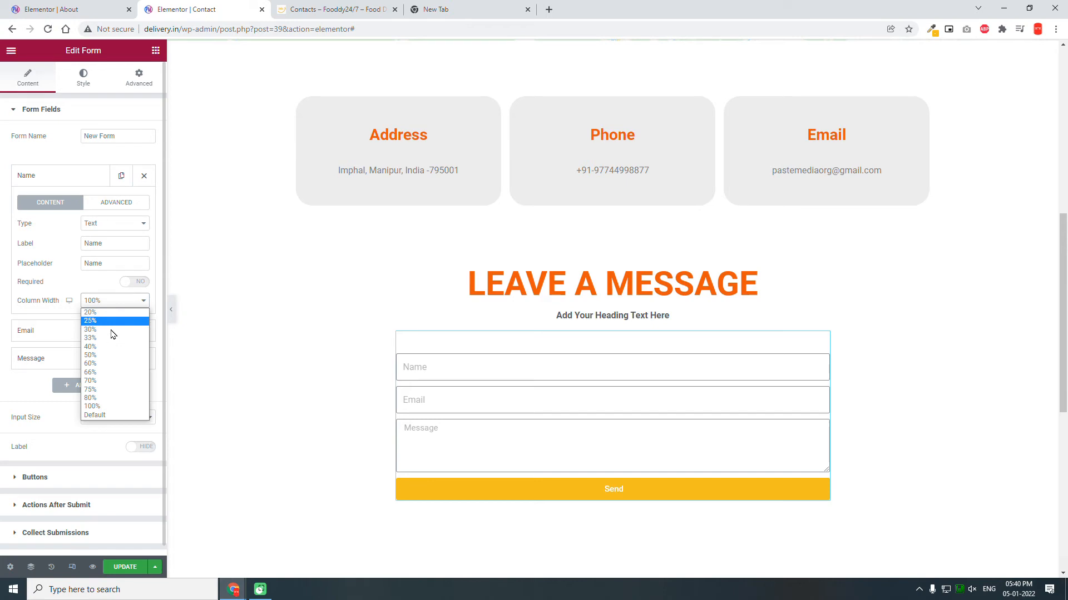
pyautogui.click(111, 355)
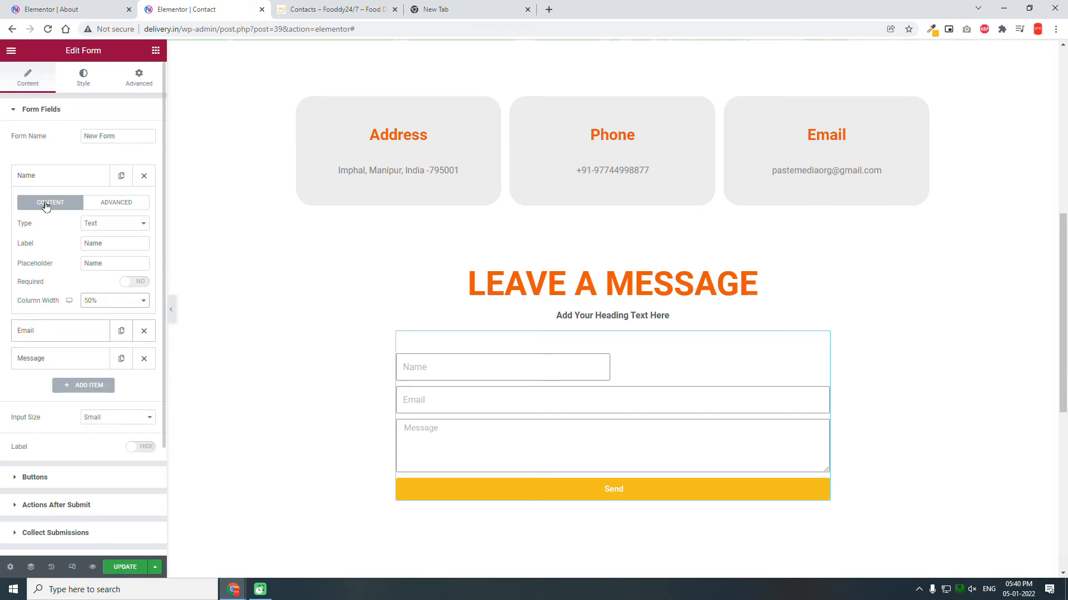
pyautogui.click(59, 330)
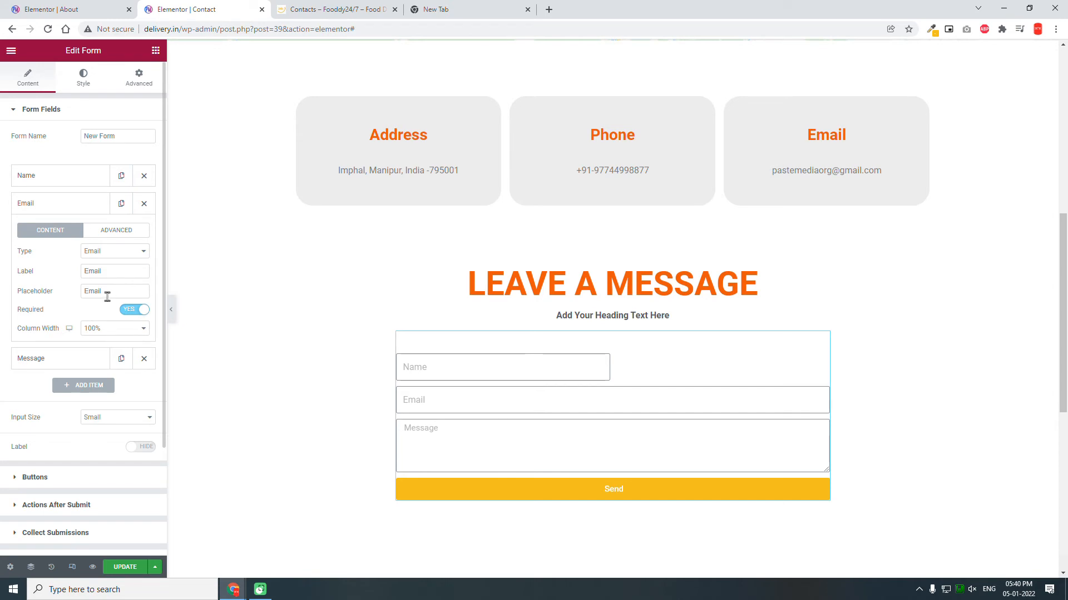
pyautogui.click(104, 330)
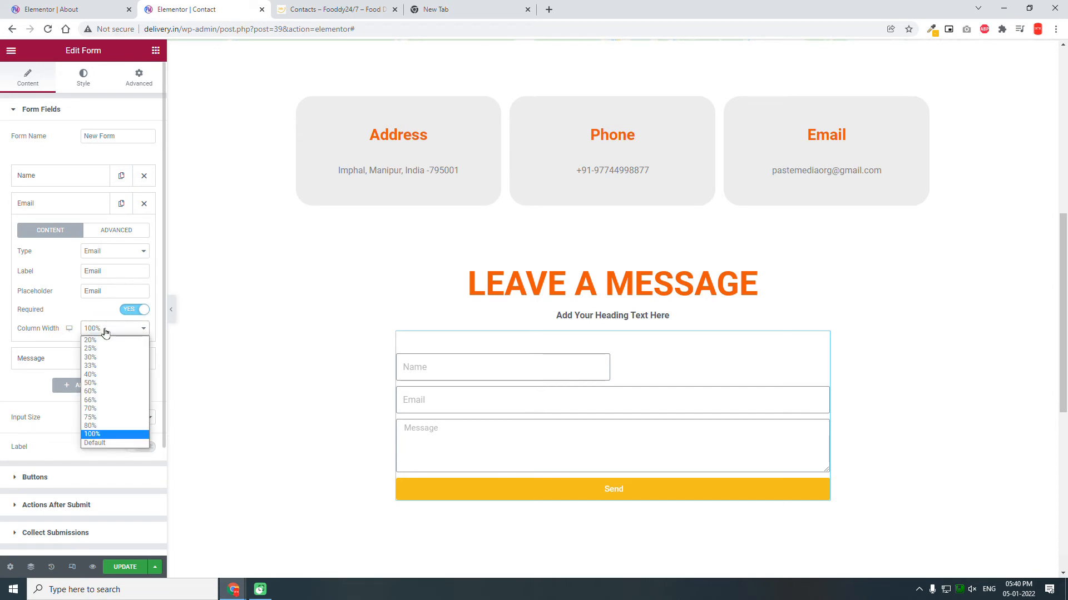
pyautogui.click(109, 383)
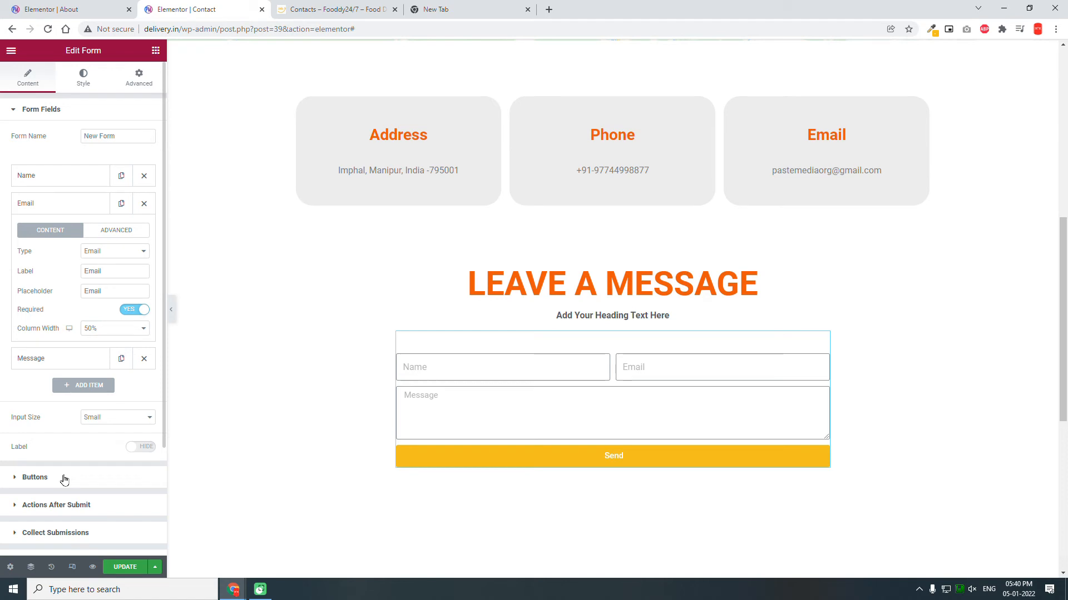
# Step: Right-align the submit button and change its text to 'SEND MESSAGE'
pyautogui.click(34, 478)
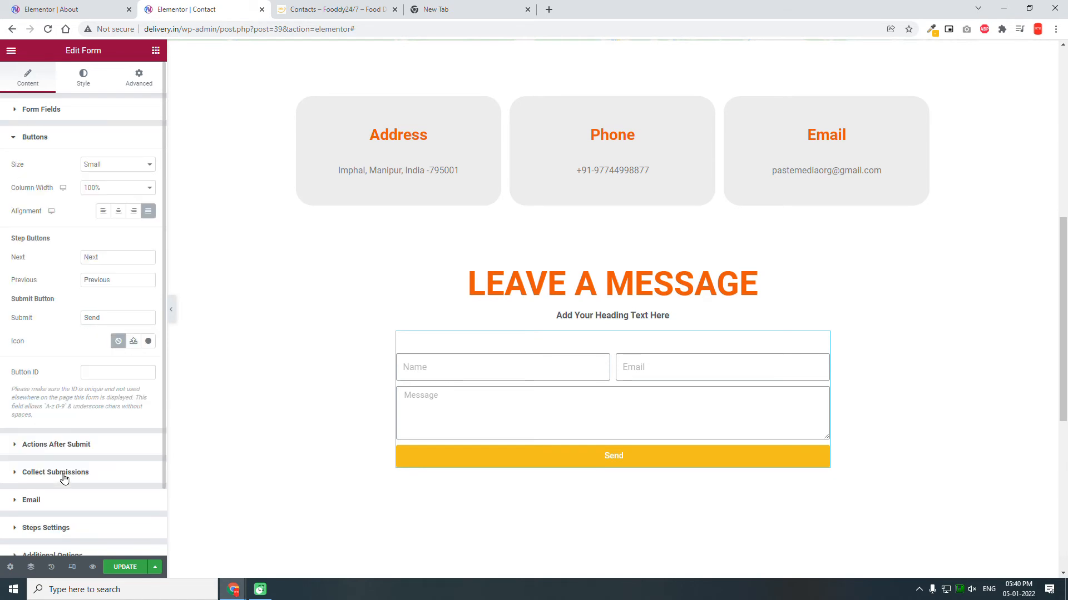
pyautogui.click(139, 214)
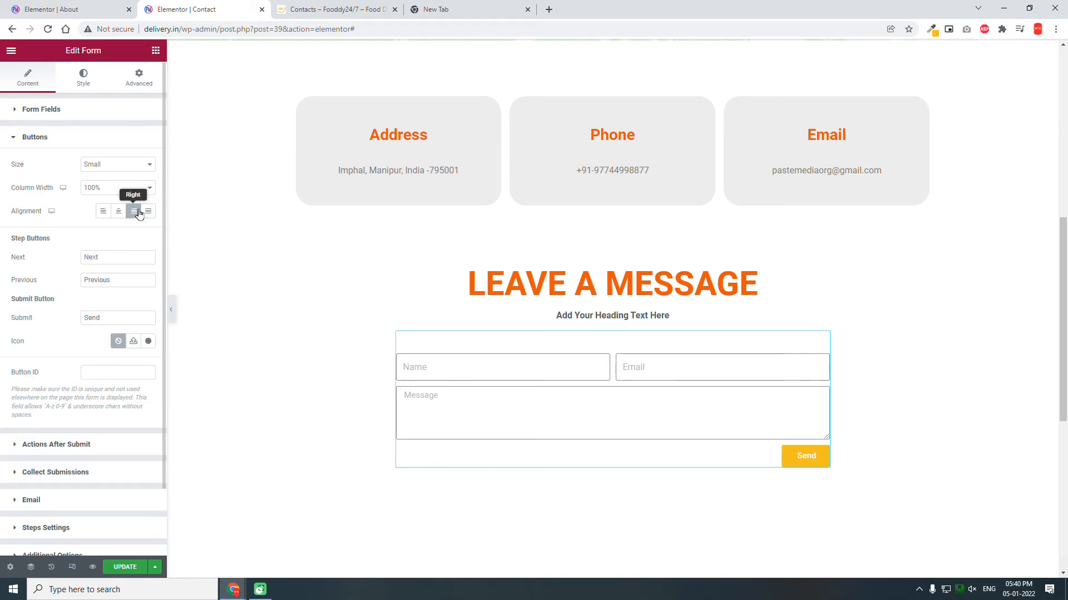
pyautogui.click(332, 4)
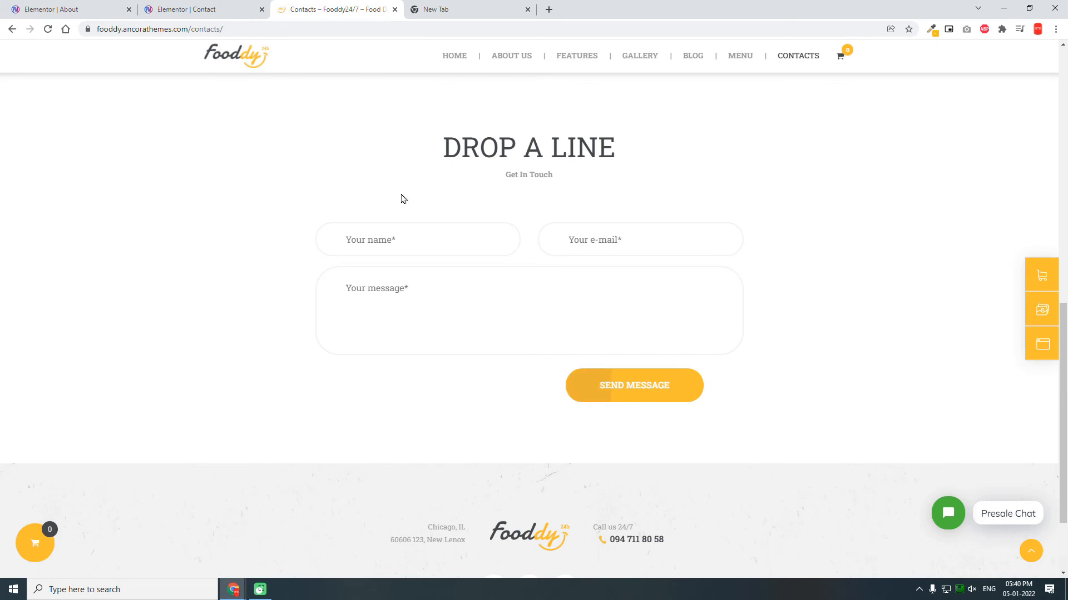
pyautogui.click(211, 5)
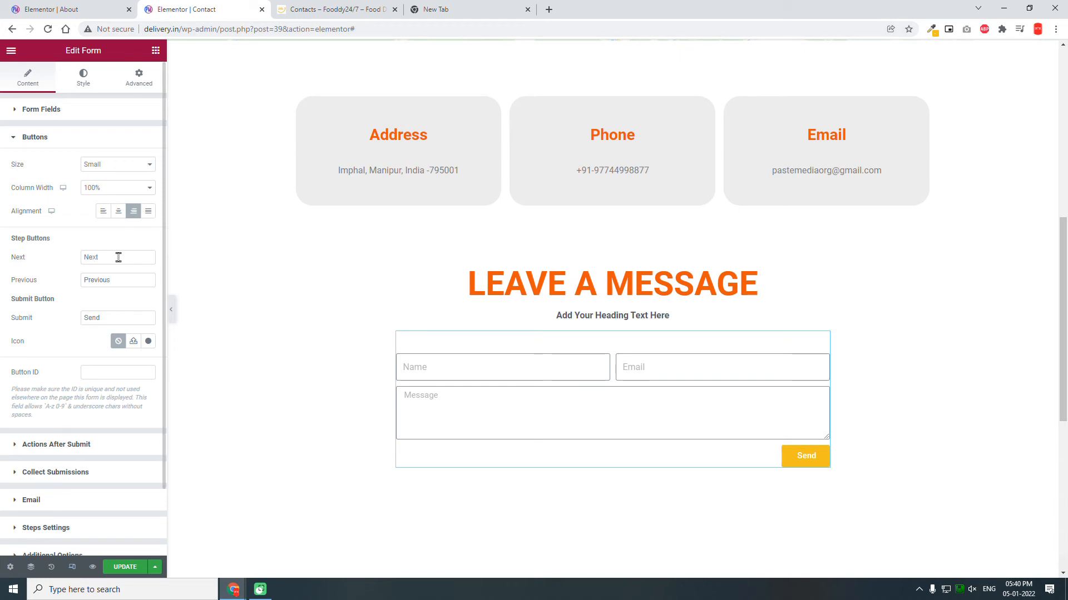
pyautogui.doubleClick(111, 312)
pyautogui.write('SEND ')
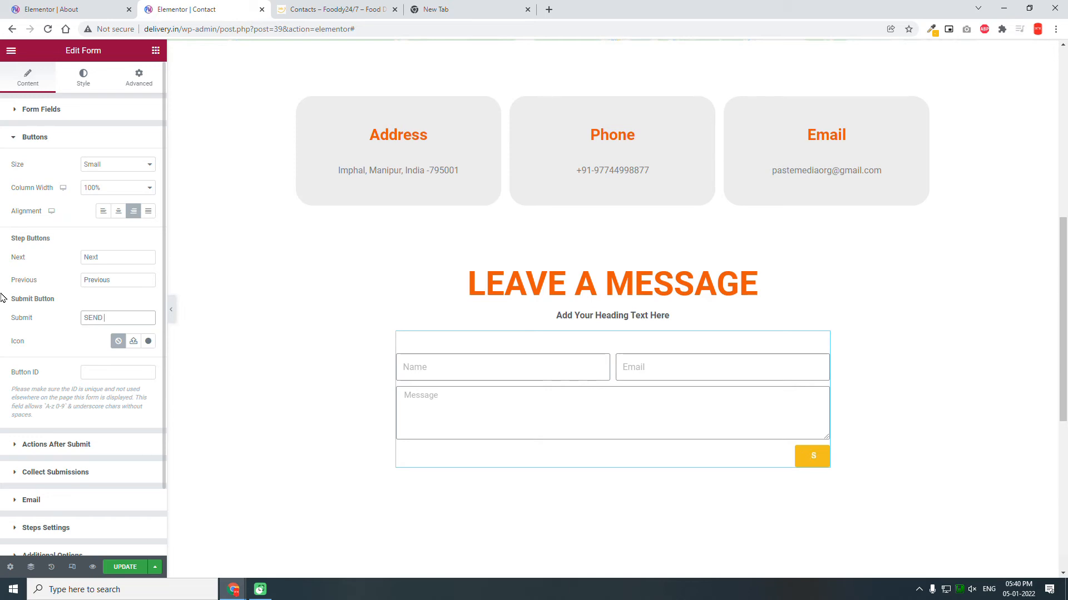
pyautogui.write('MESSAGE')
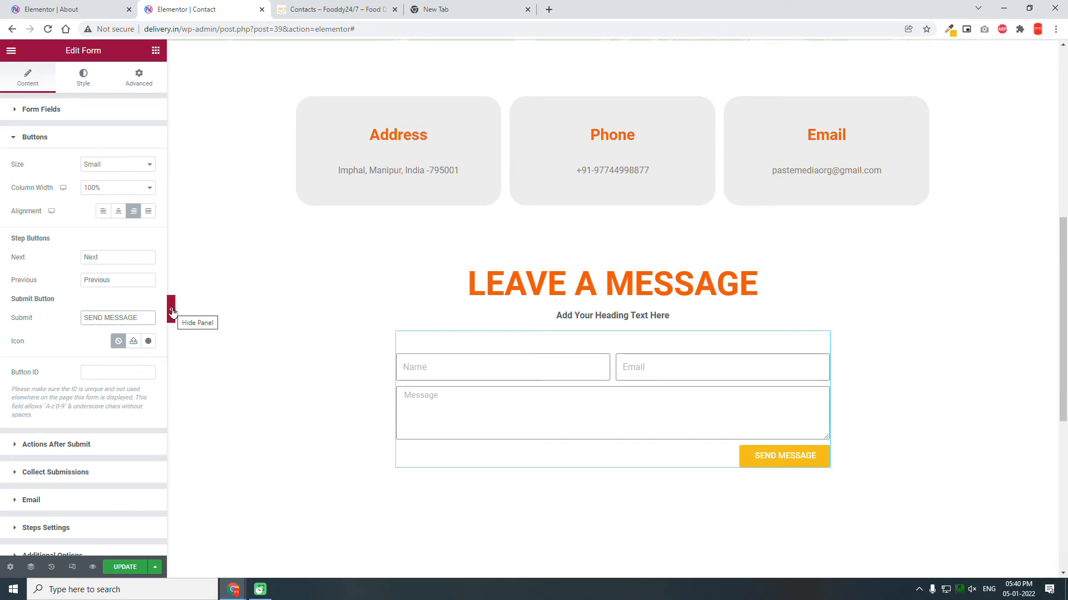
# Step: Compare with the Fooddy reference form, then set the button size to Large
pyautogui.click(277, 8)
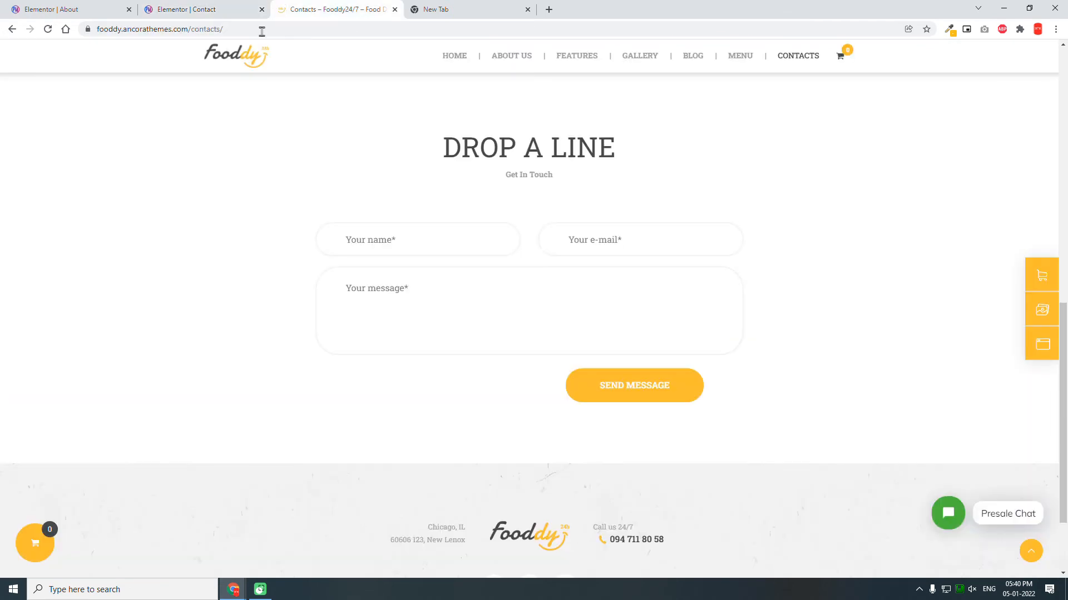
pyautogui.click(174, 5)
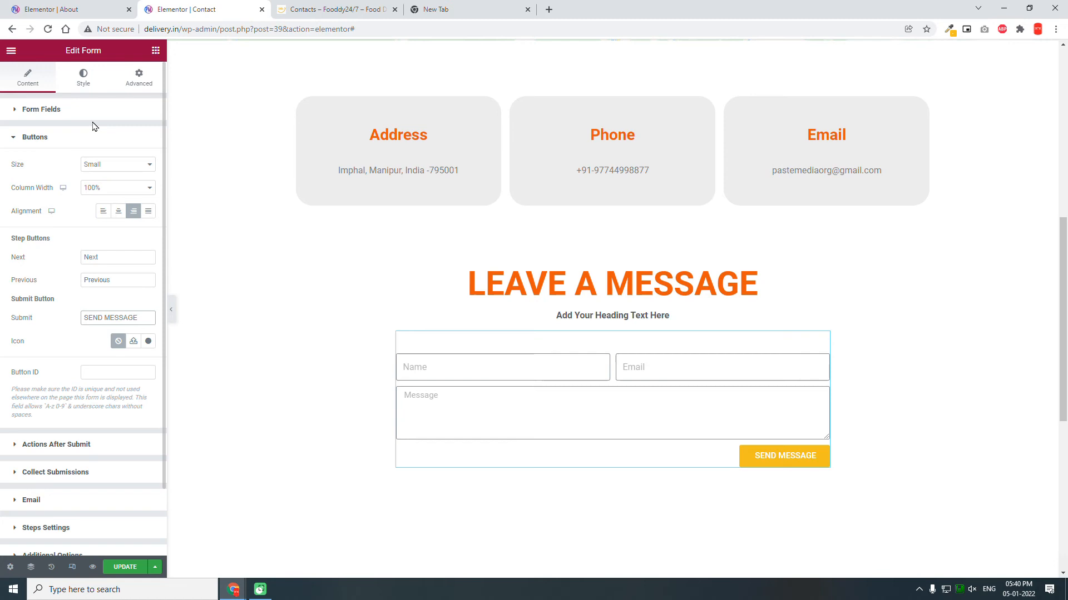
pyautogui.click(125, 164)
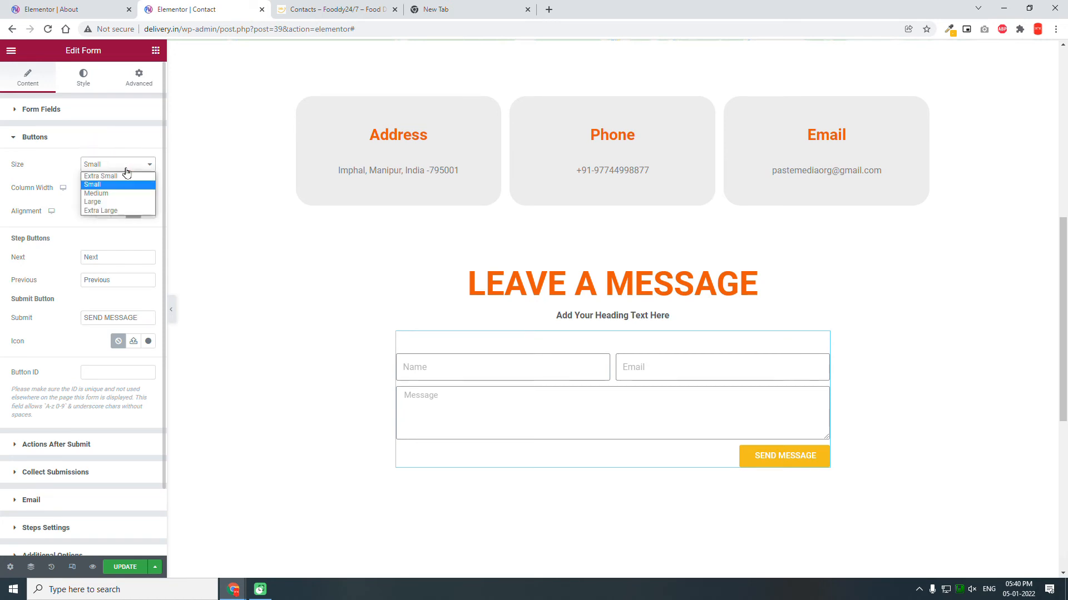
pyautogui.click(120, 202)
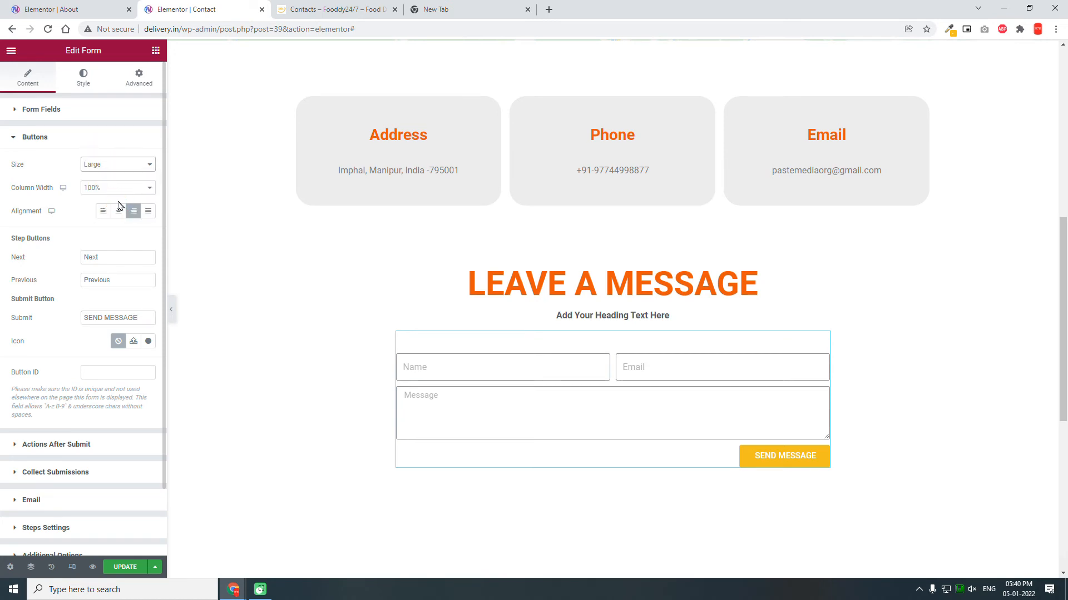
pyautogui.click(67, 110)
# Step: Set the form's Input Size to Large and rename the form from 'New Form' to 'CONTACT'
pyautogui.click(96, 290)
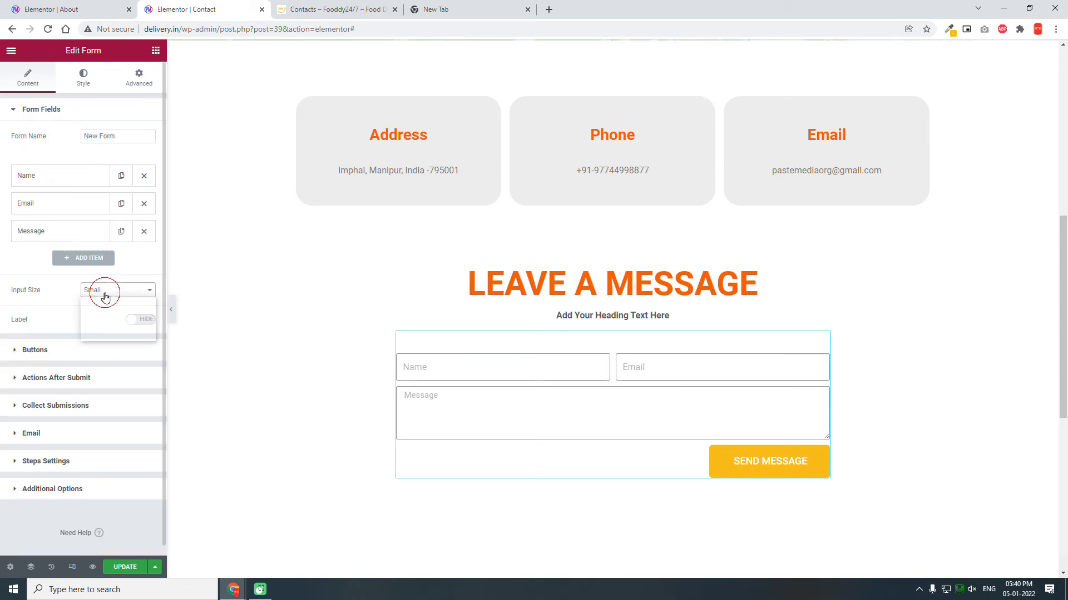
pyautogui.click(103, 331)
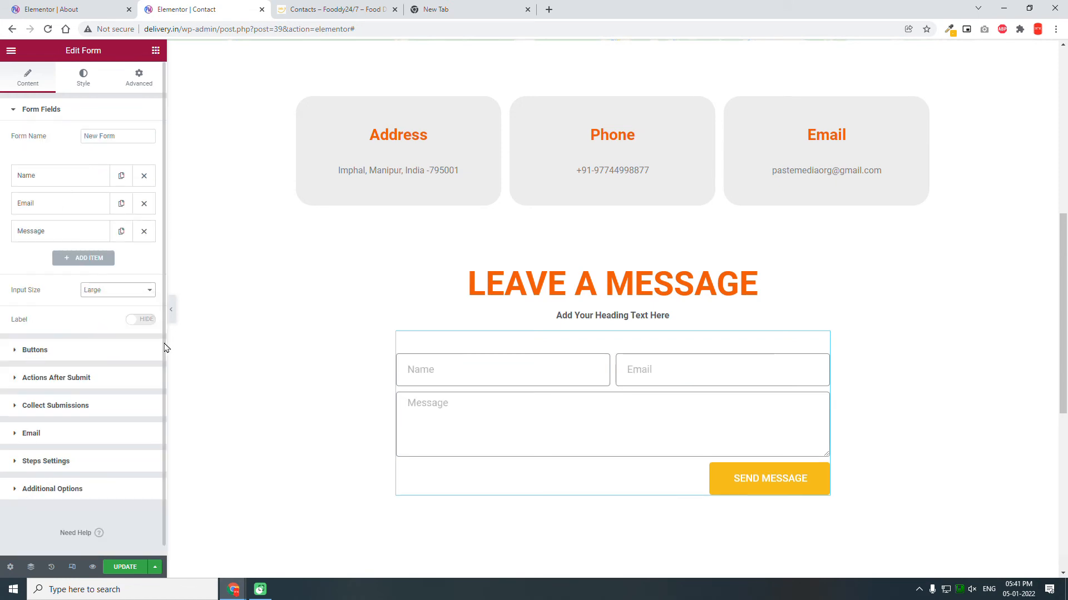
pyautogui.moveTo(128, 138); pyautogui.dragTo(3, 134)
pyautogui.write('cONT')
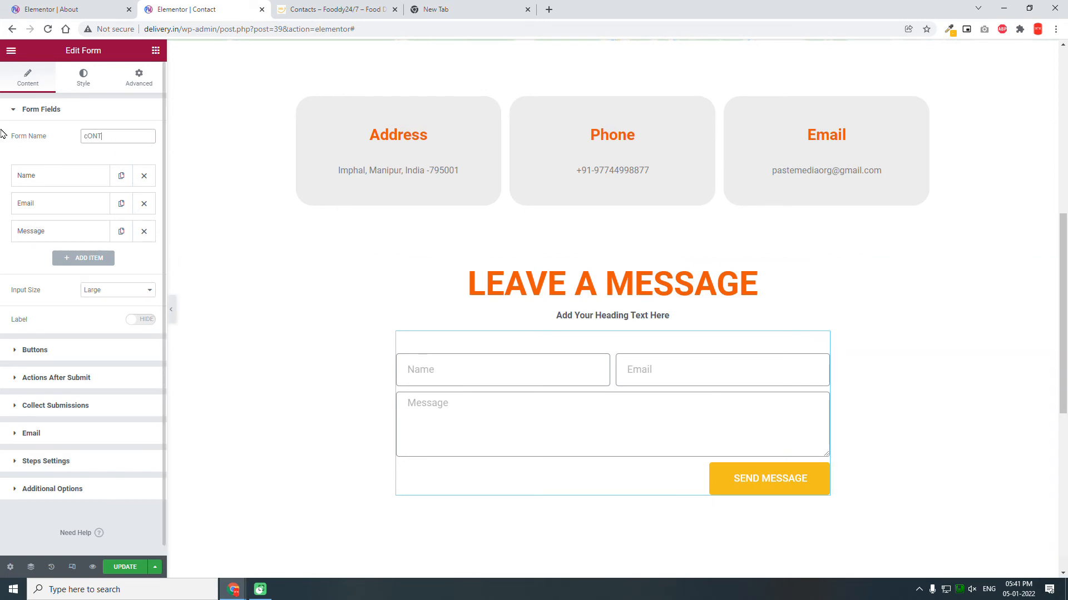
pyautogui.press('BackSpace')
pyautogui.write('CONTACT')
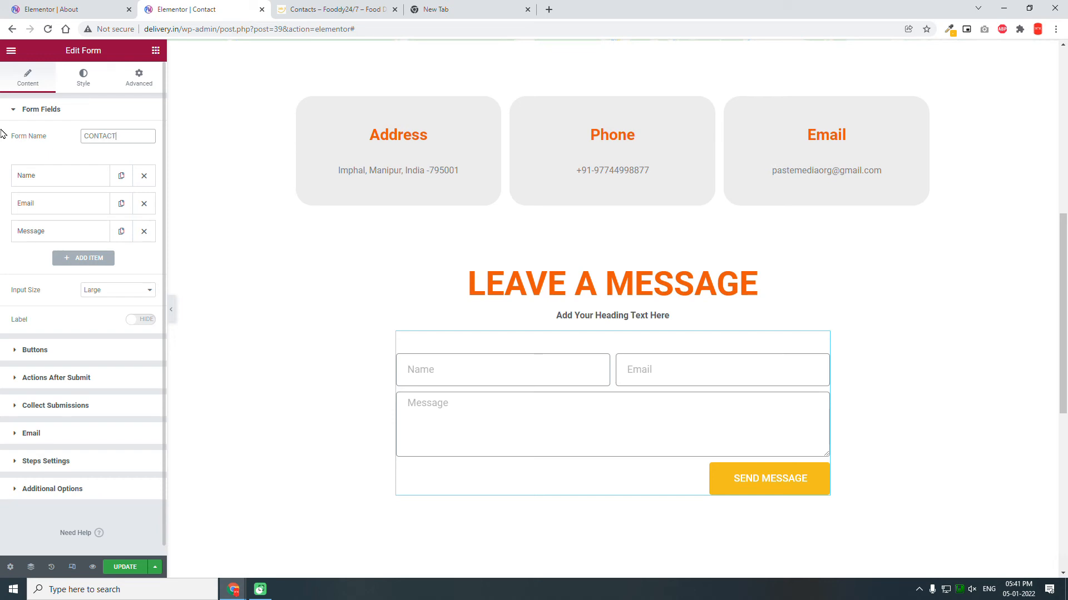
# Step: Set a linked 30 px border radius on the form's input fields
pyautogui.click(82, 84)
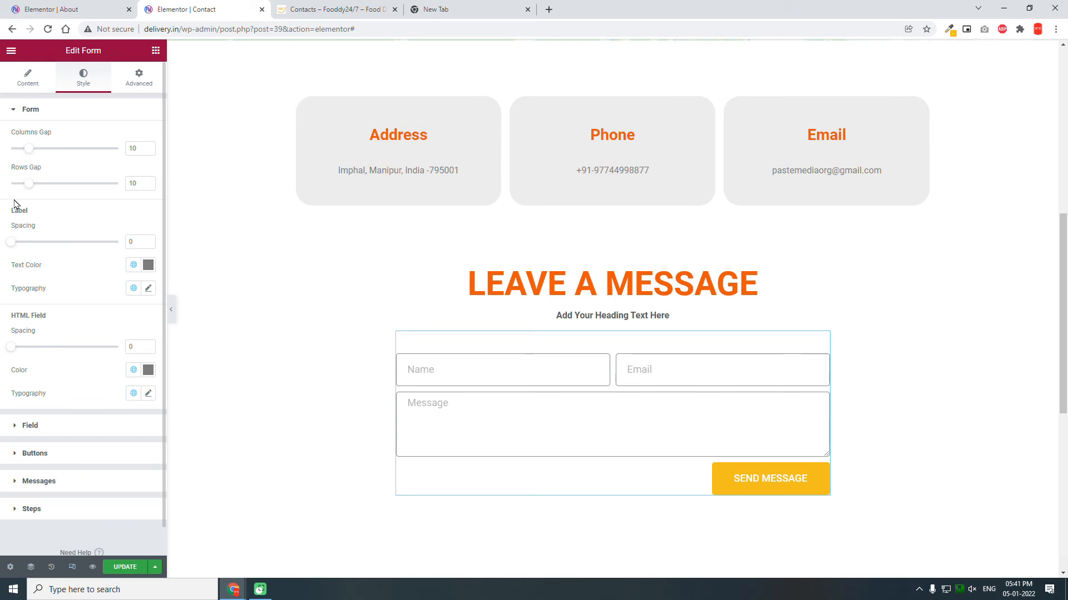
pyautogui.click(46, 429)
pyautogui.click(47, 433)
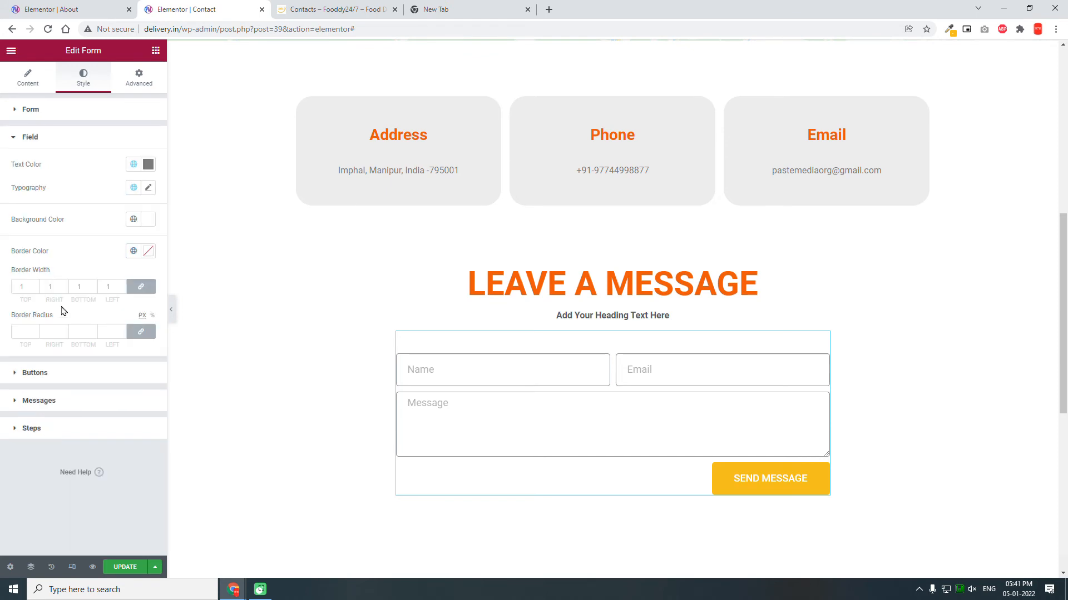
pyautogui.click(20, 329)
pyautogui.write('30')
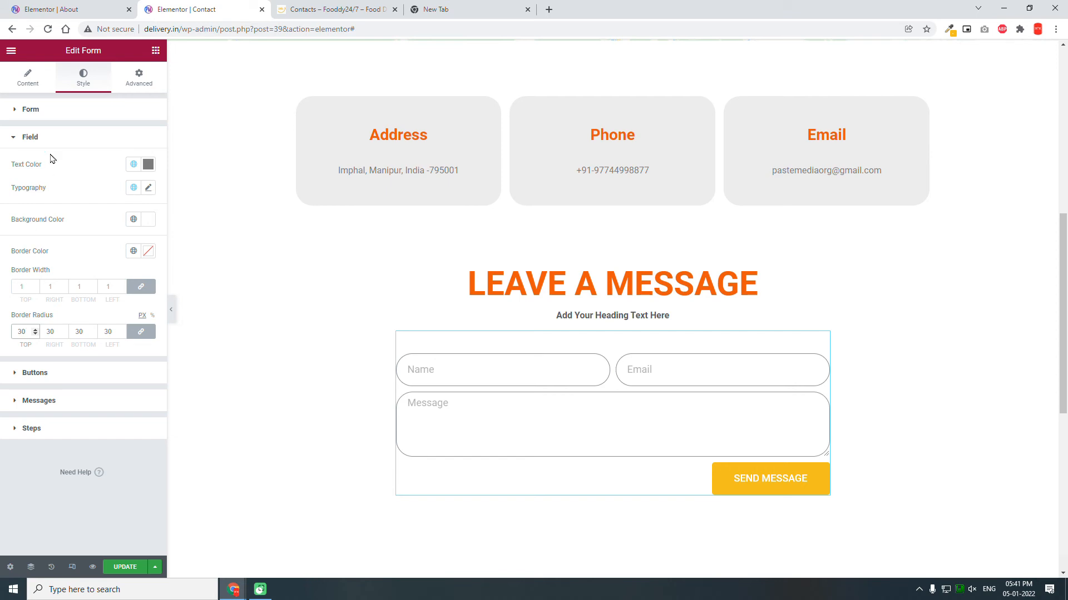
pyautogui.click(61, 114)
pyautogui.click(62, 114)
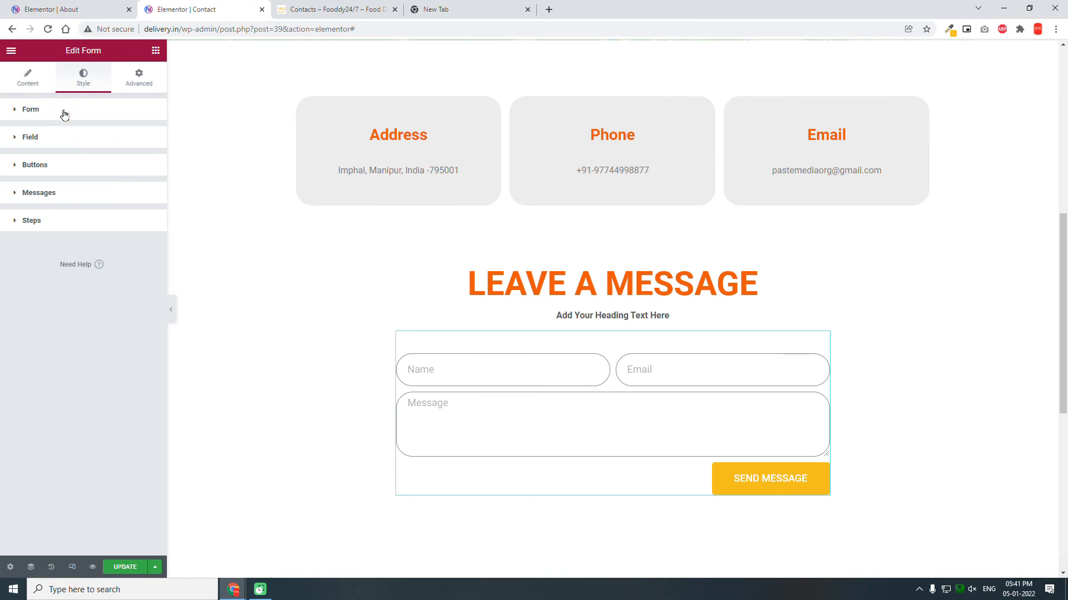
# Step: Set both the Rows Gap and Columns Gap of the contact form's fields to 20 px
pyautogui.click(63, 114)
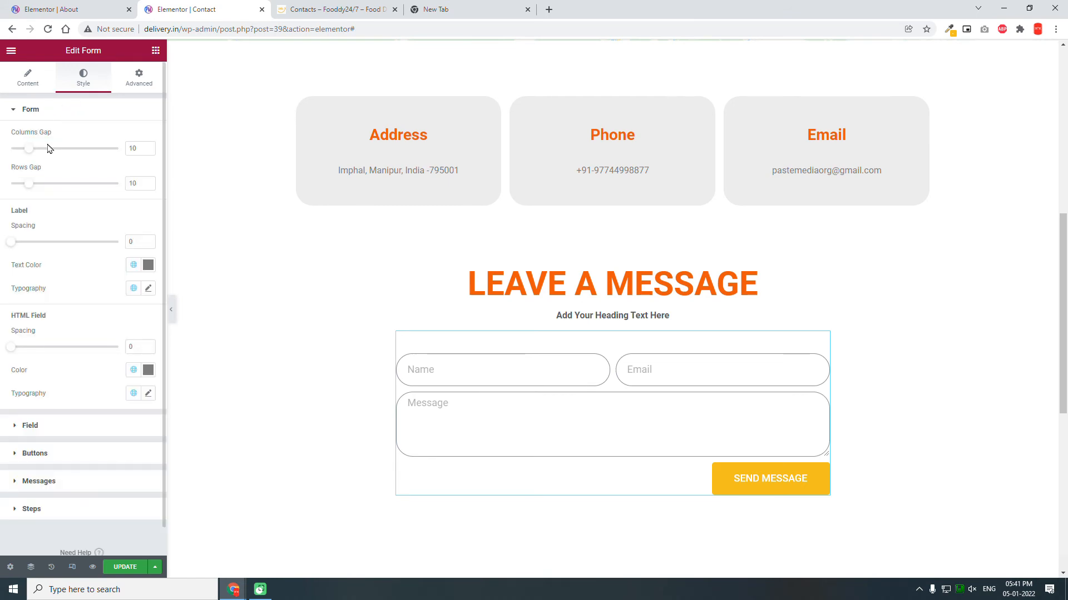
pyautogui.doubleClick(137, 180)
pyautogui.write('20')
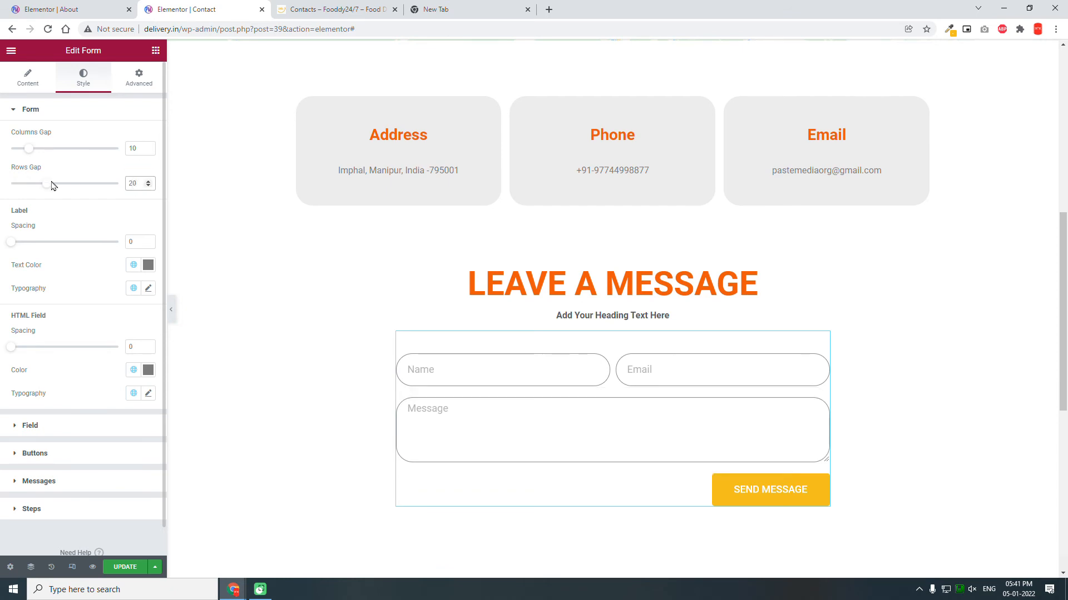
pyautogui.doubleClick(135, 148)
pyautogui.write('20')
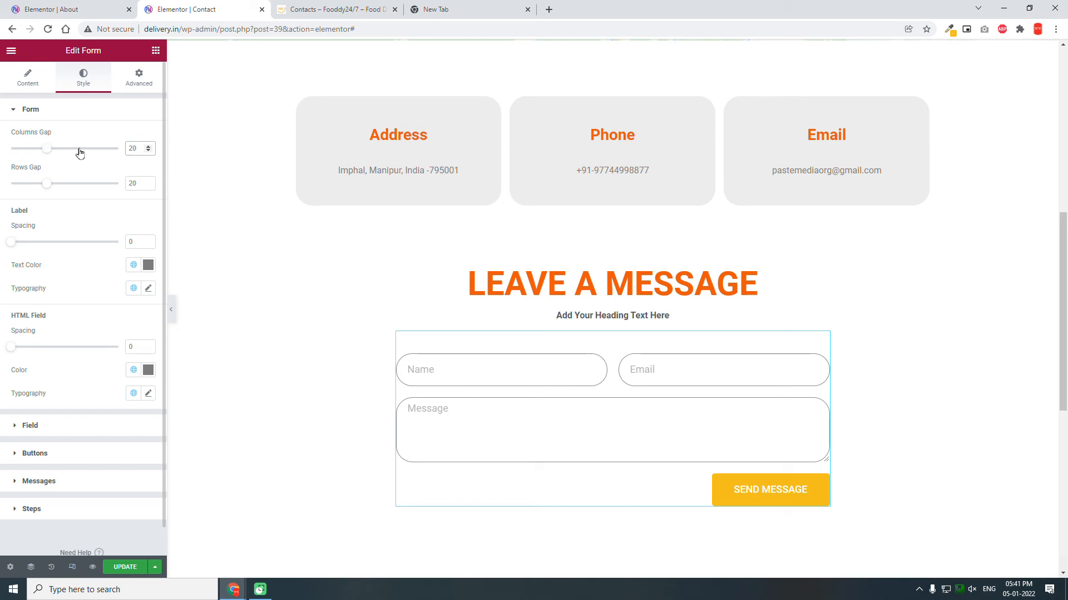
pyautogui.scroll(5, 695, 260)
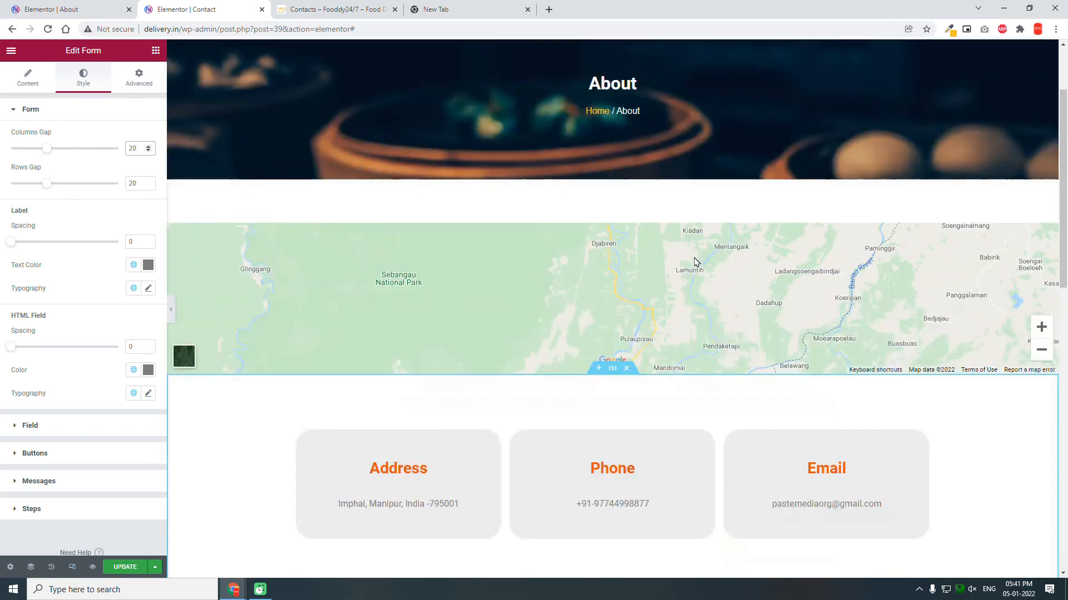
pyautogui.scroll(1, 695, 261)
pyautogui.scroll(-9, 693, 262)
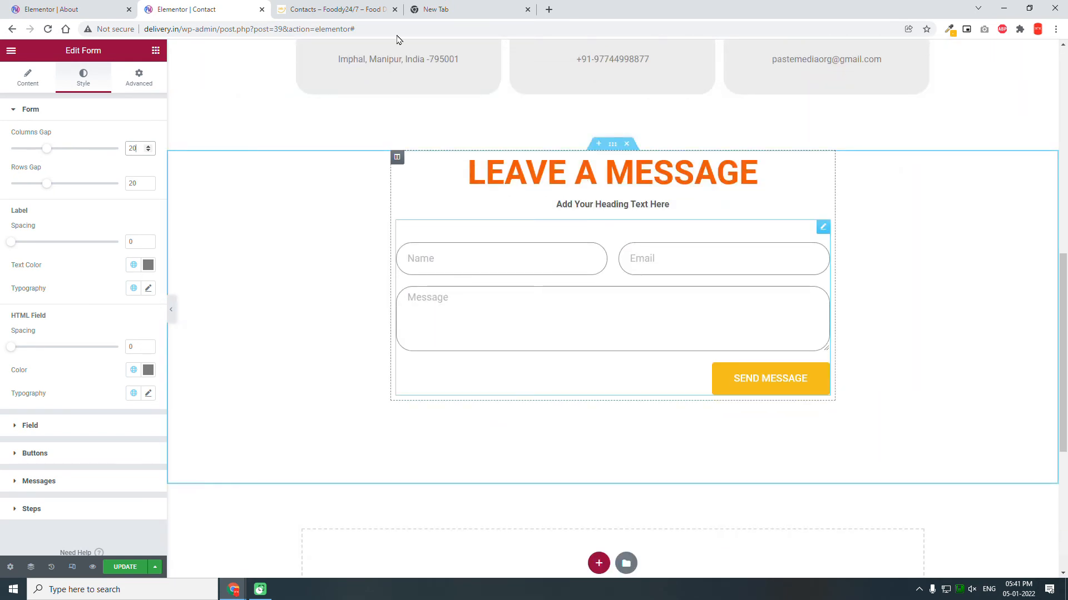
pyautogui.click(374, 7)
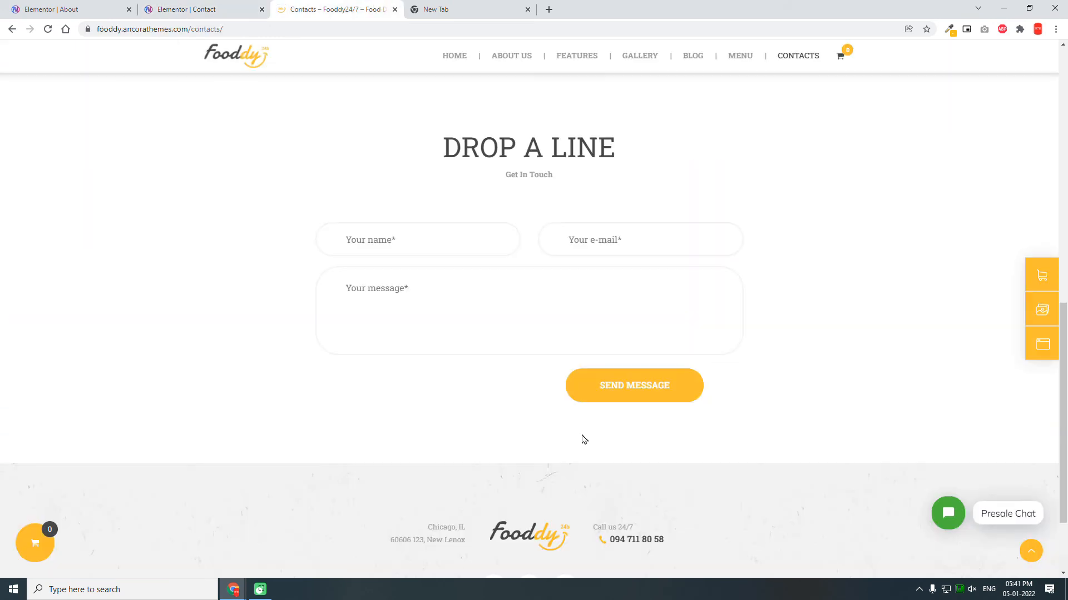
pyautogui.click(213, 9)
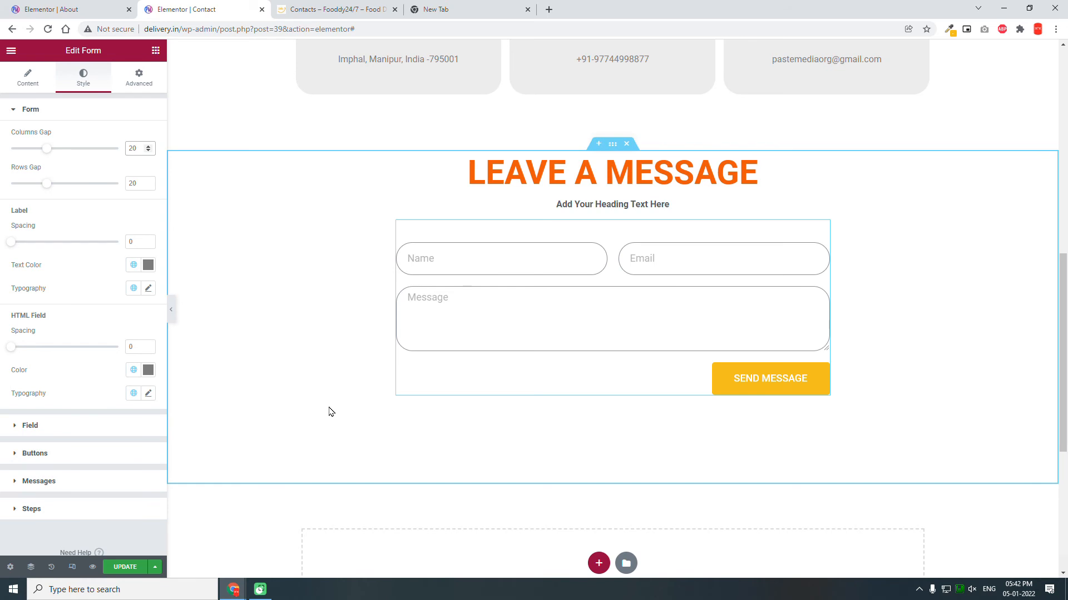
pyautogui.scroll(10, 280, 423)
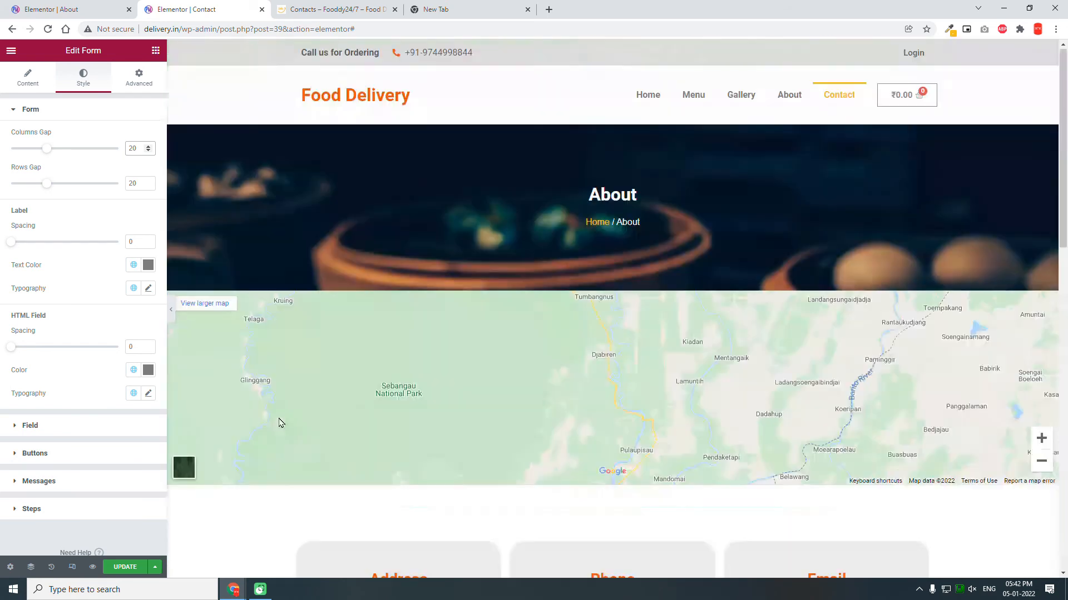
pyautogui.scroll(-3, 281, 423)
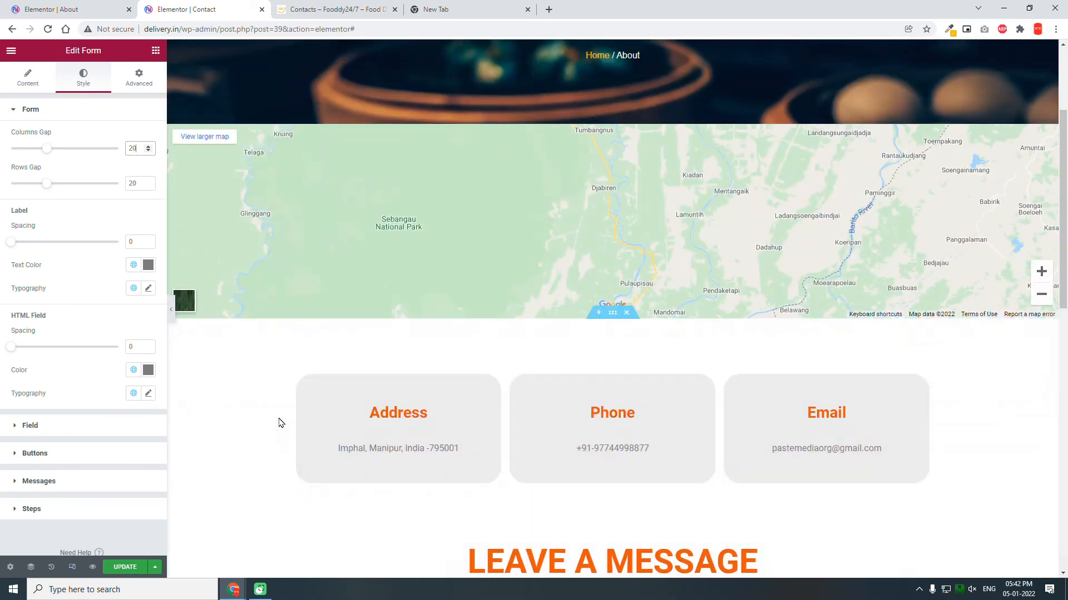
pyautogui.scroll(-2, 281, 423)
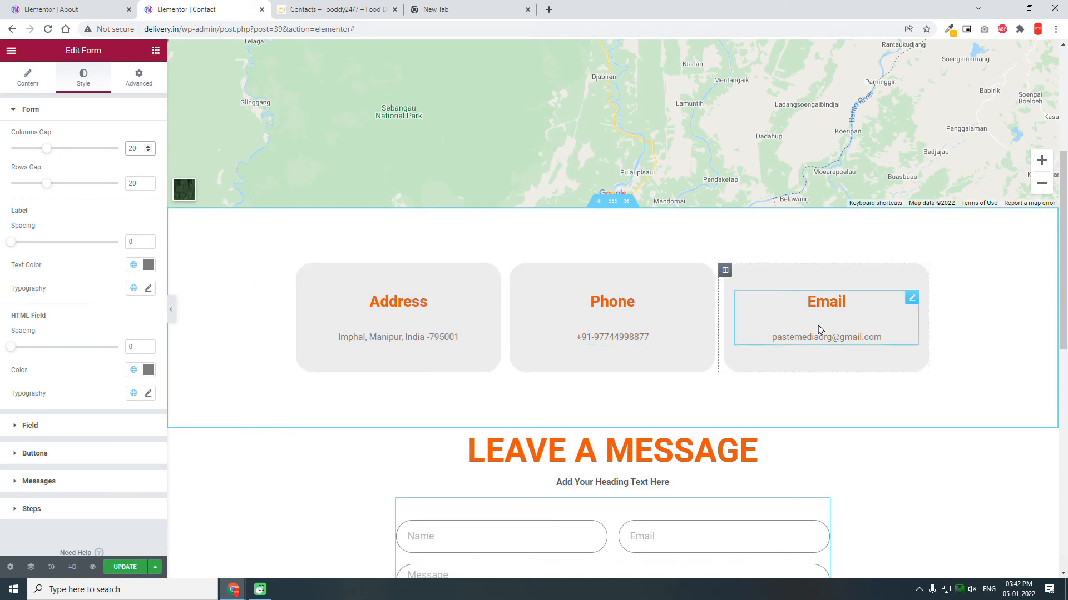
pyautogui.scroll(-4, 817, 344)
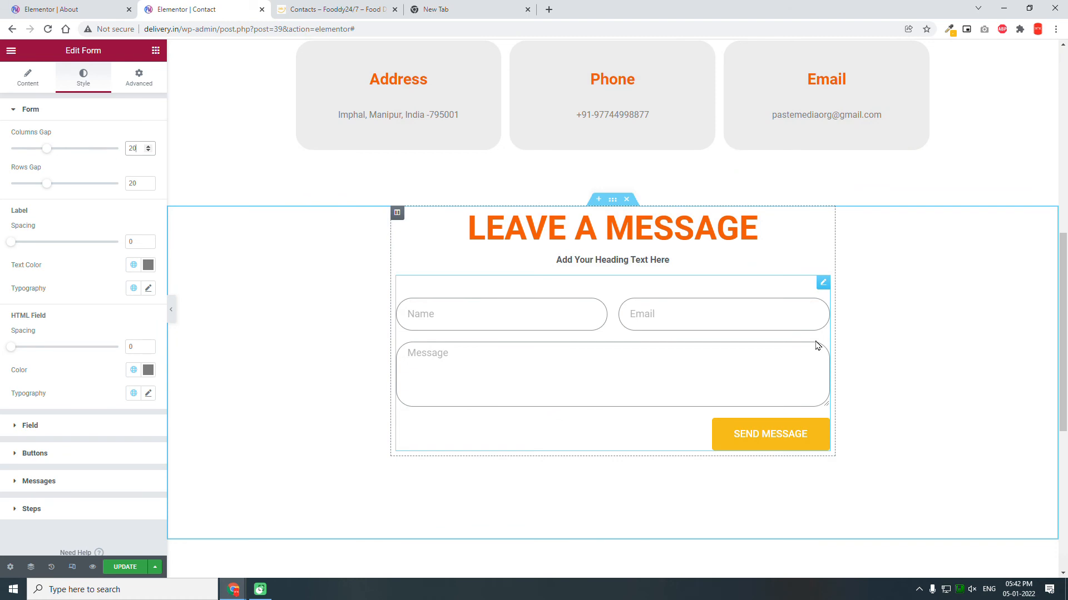
# Step: Switch the editor to the mobile preview and scroll down to the contact form
pyautogui.click(67, 569)
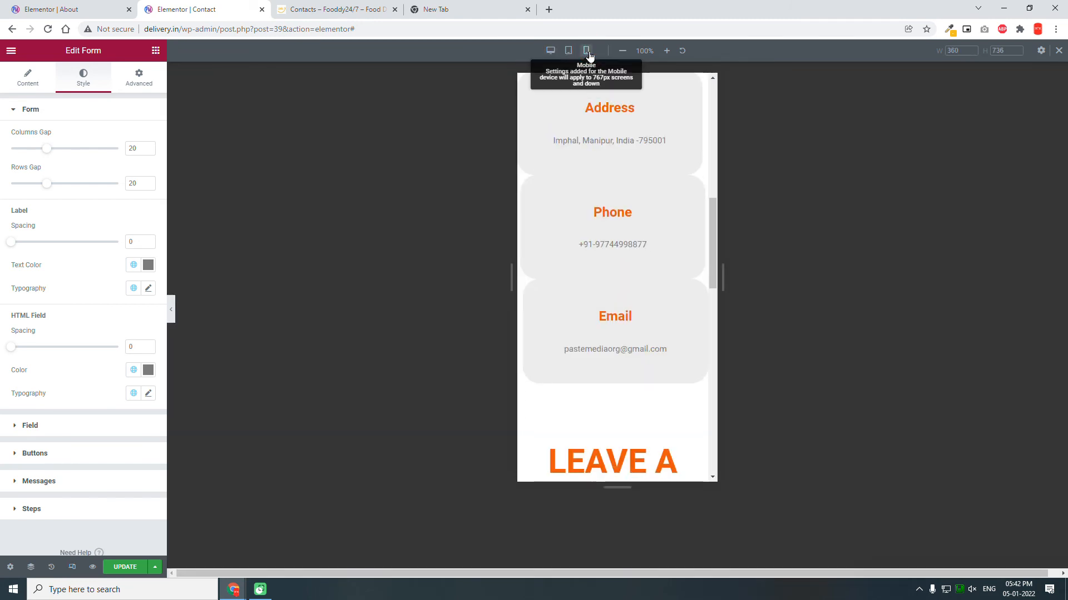
pyautogui.scroll(-4, 602, 389)
pyautogui.scroll(-3, 602, 389)
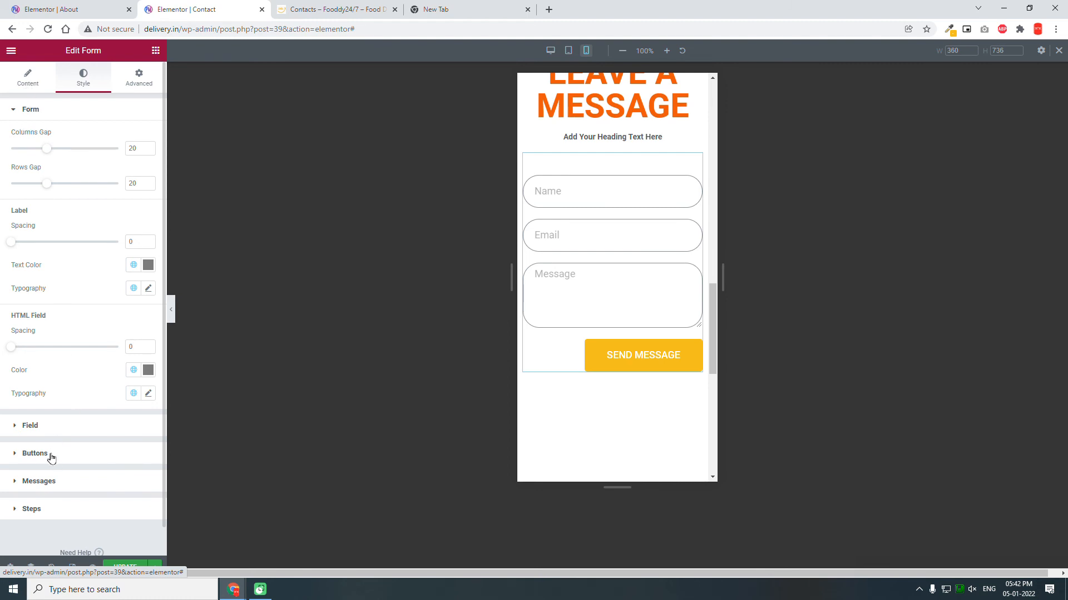
# Step: Set the form's Buttons alignment to Center so SEND MESSAGE is centered on mobile
pyautogui.click(65, 348)
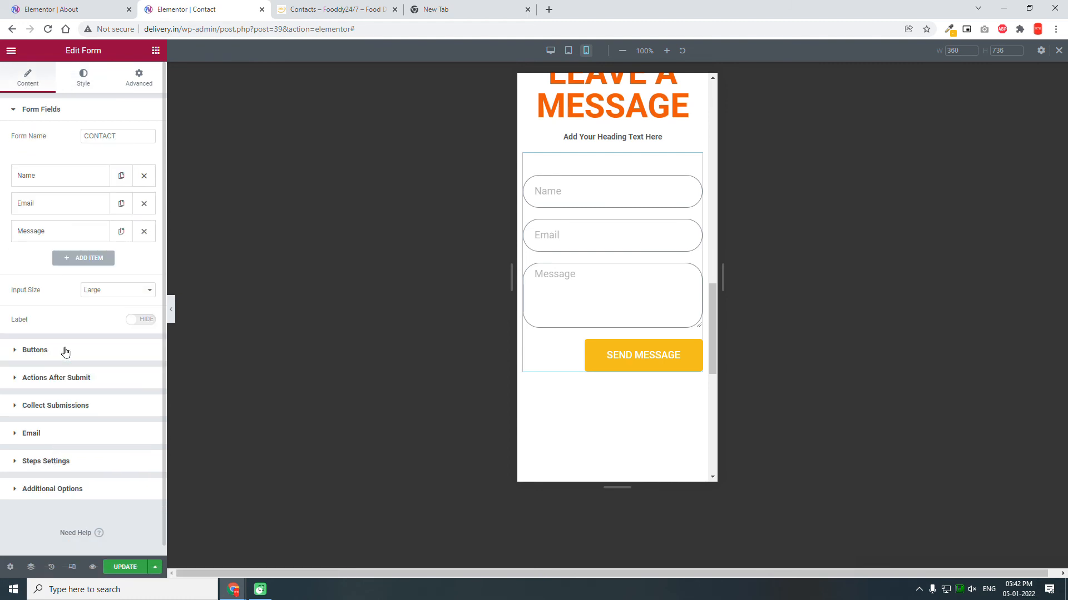
pyautogui.click(65, 350)
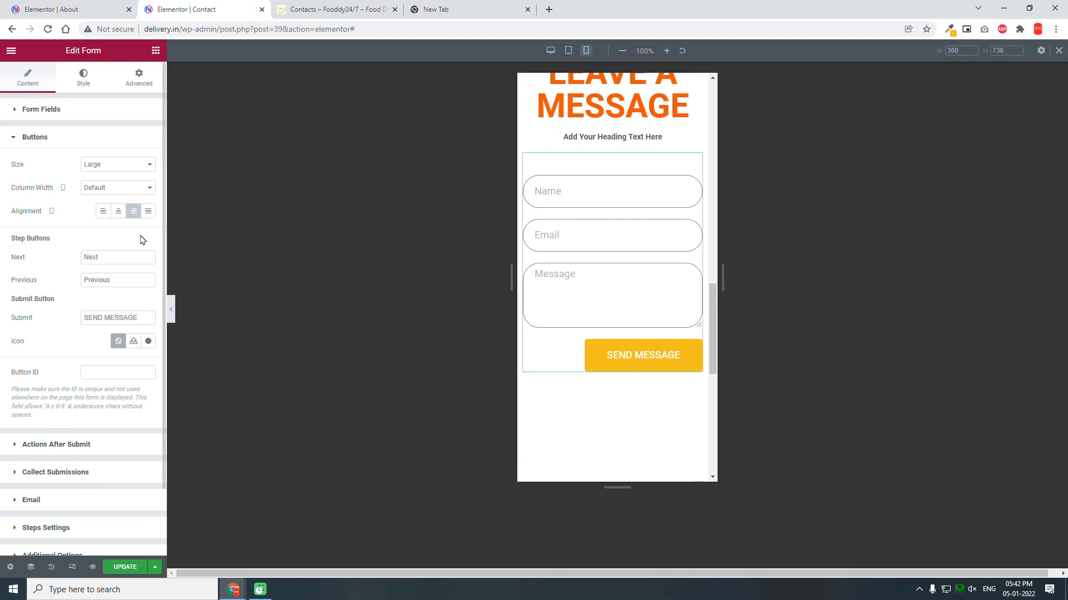
pyautogui.click(120, 213)
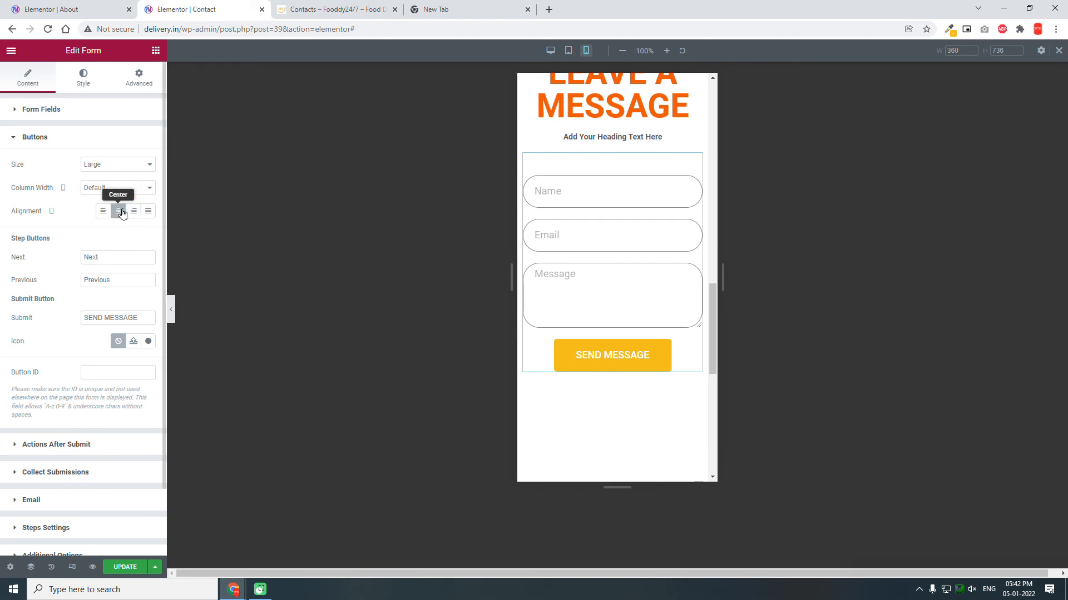
pyautogui.scroll(3, 606, 354)
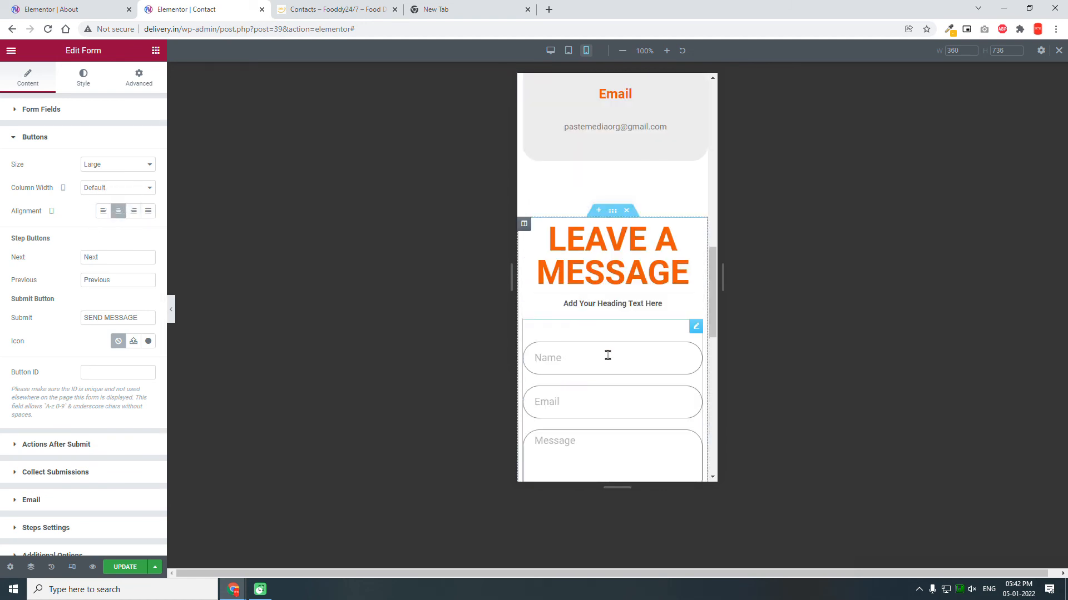
pyautogui.scroll(3, 609, 303)
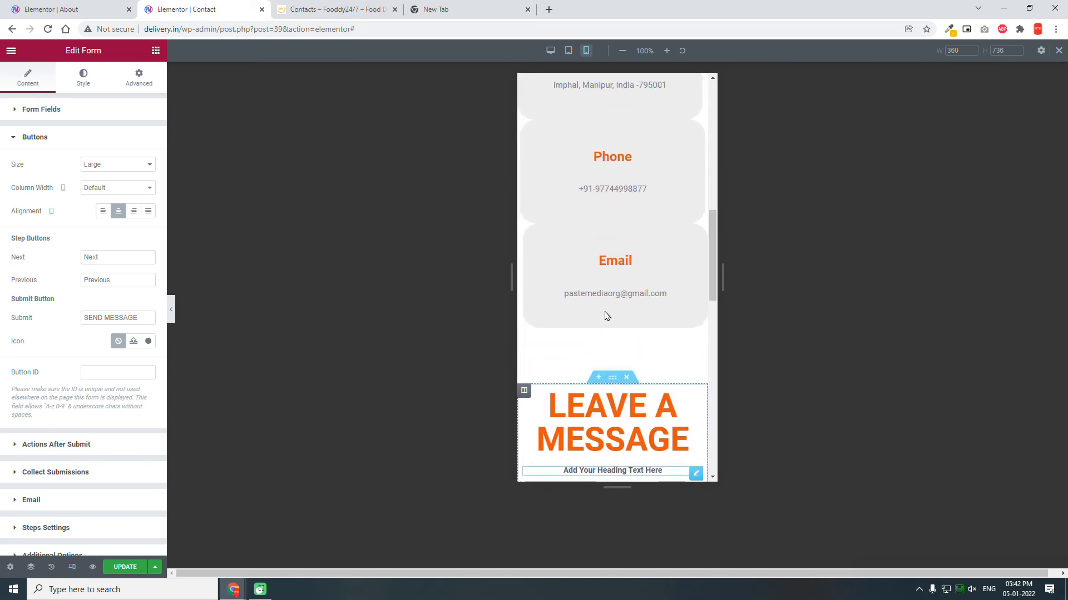
pyautogui.scroll(2, 606, 317)
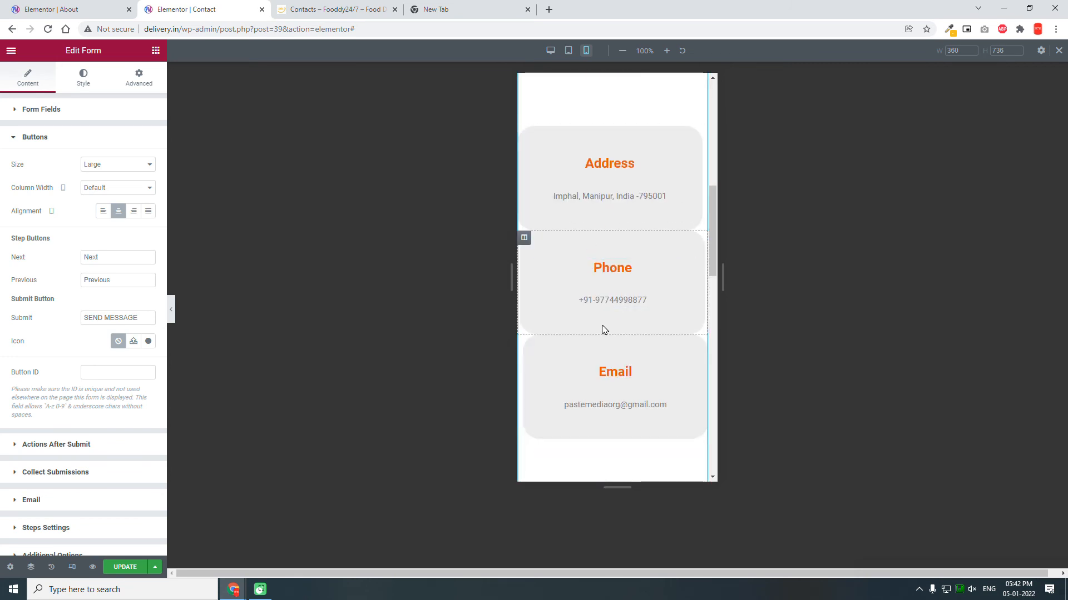
pyautogui.scroll(3, 605, 328)
pyautogui.scroll(-3, 640, 300)
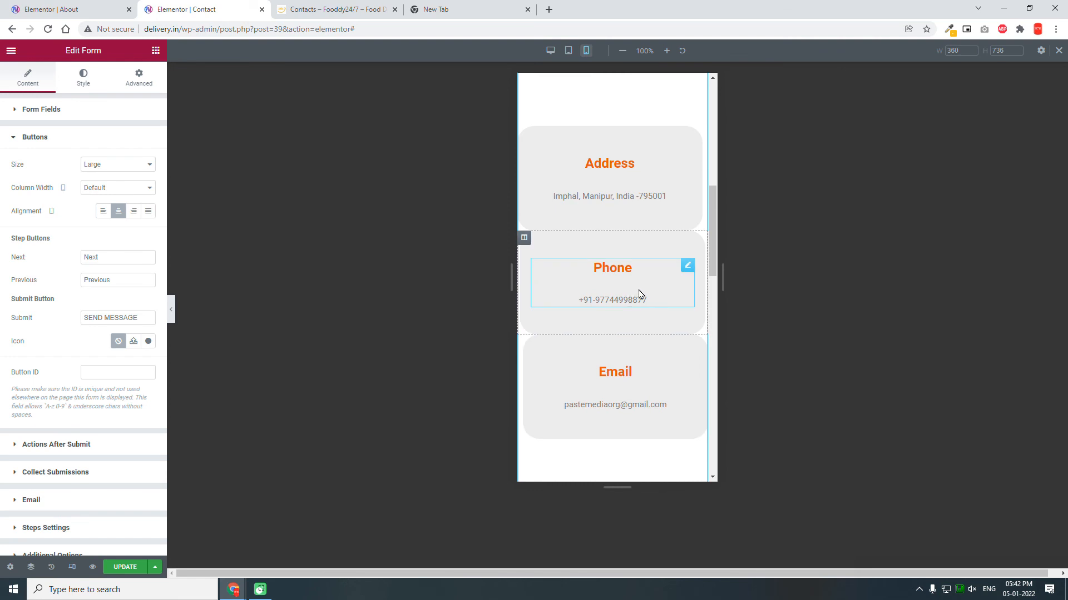
# Step: Try a 20 px margin on the Email column, undo it, then give the Phone column 20 px
pyautogui.click(525, 341)
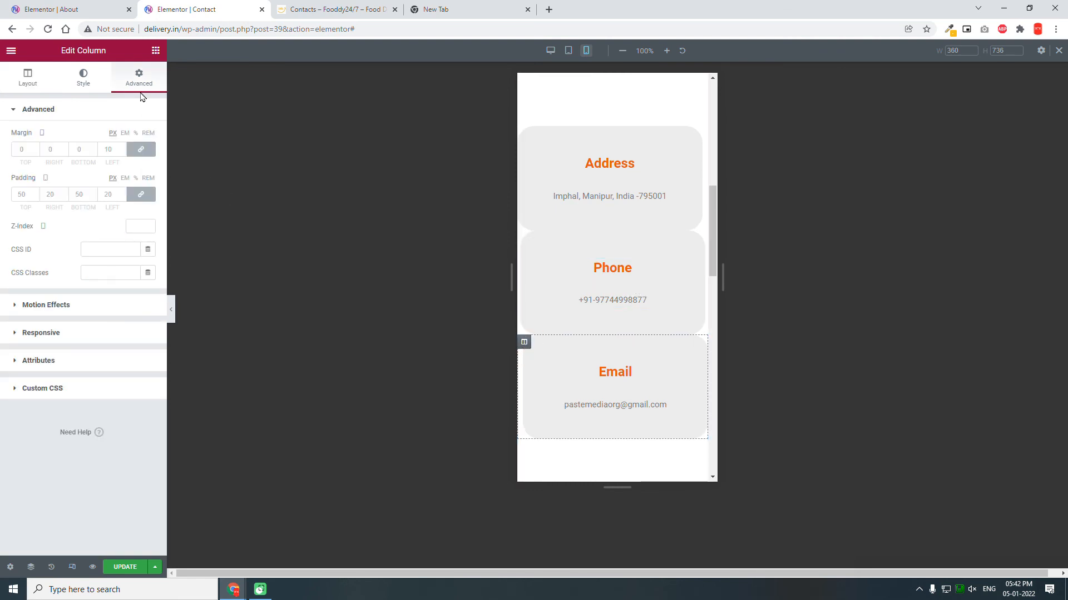
pyautogui.click(25, 150)
pyautogui.write('20')
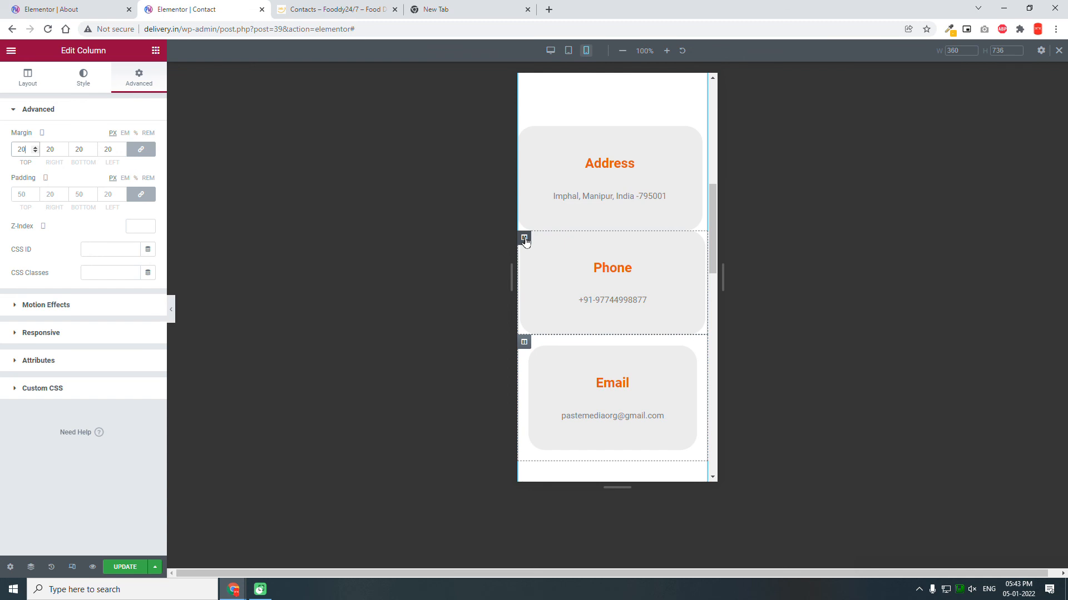
pyautogui.hotkey('ctrl', 'z')
pyautogui.click(114, 149)
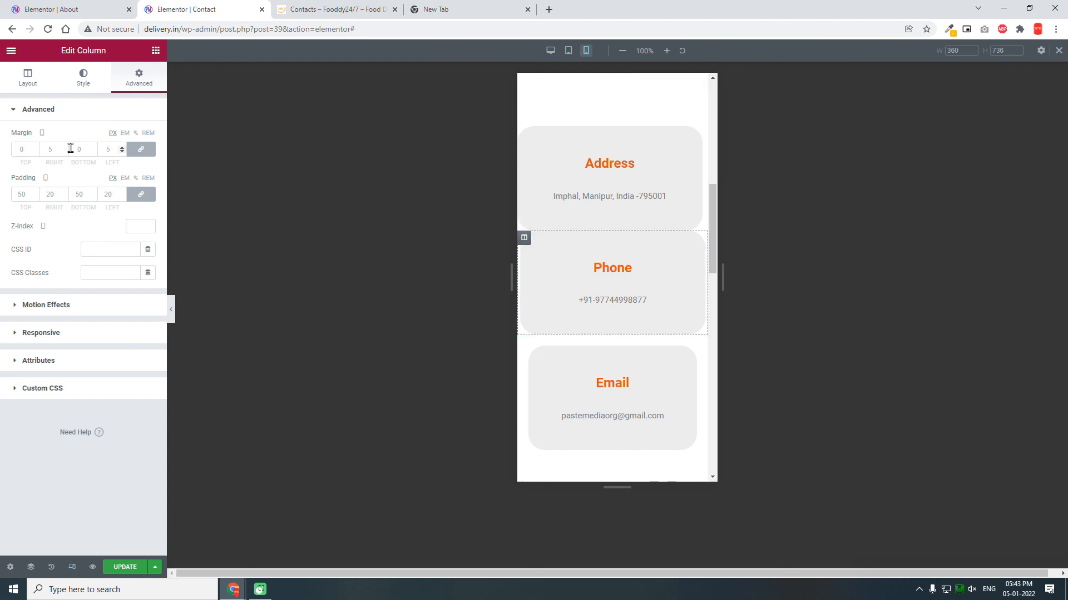
pyautogui.click(21, 148)
pyautogui.write('20')
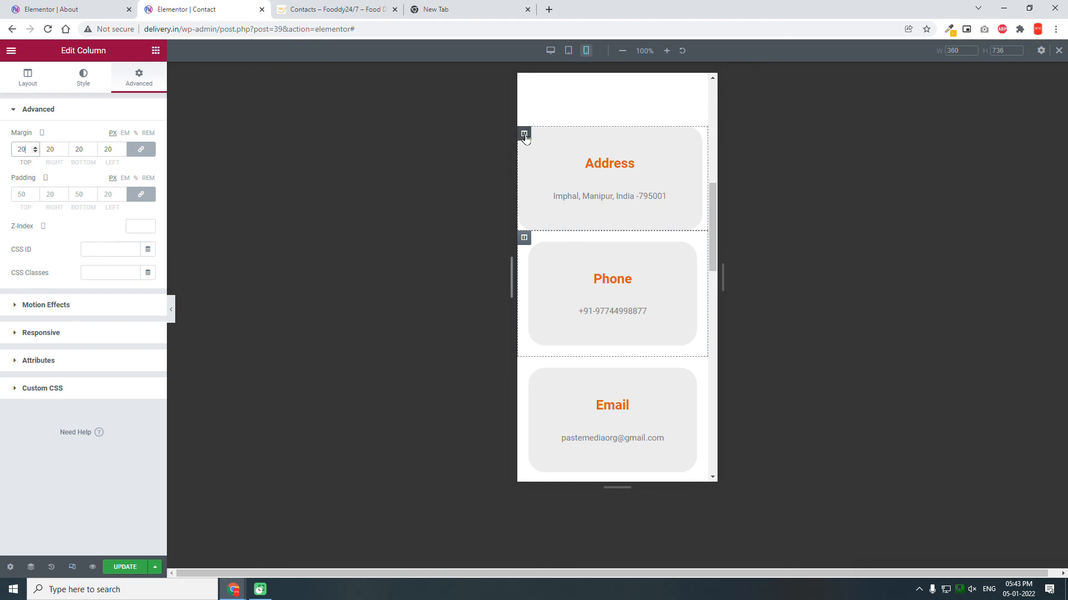
# Step: Give the Address column a linked 20 px margin on every side
pyautogui.click(523, 135)
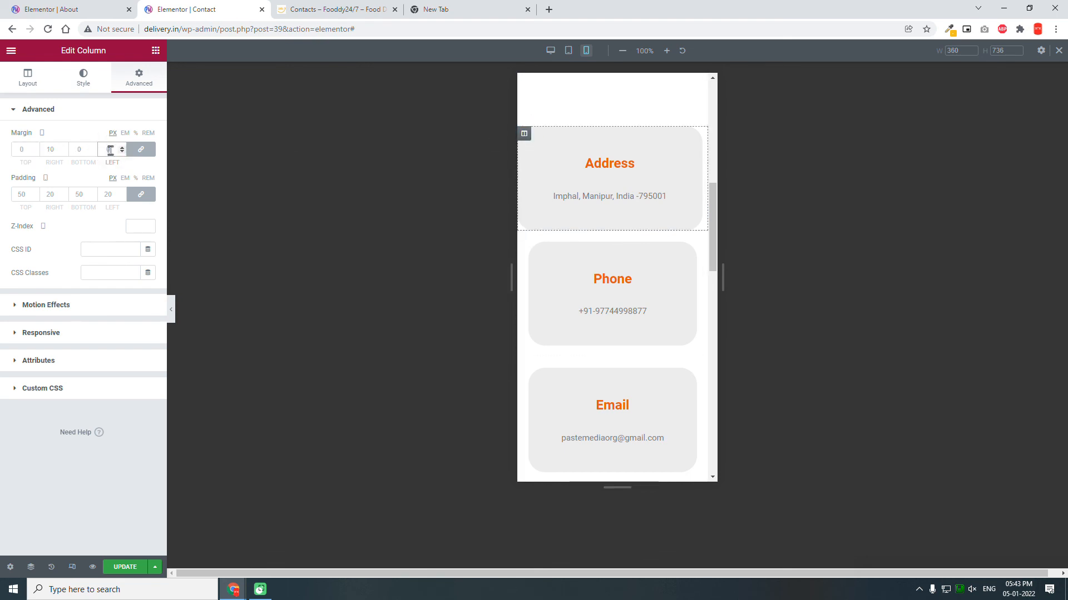
pyautogui.click(110, 150)
pyautogui.write('20')
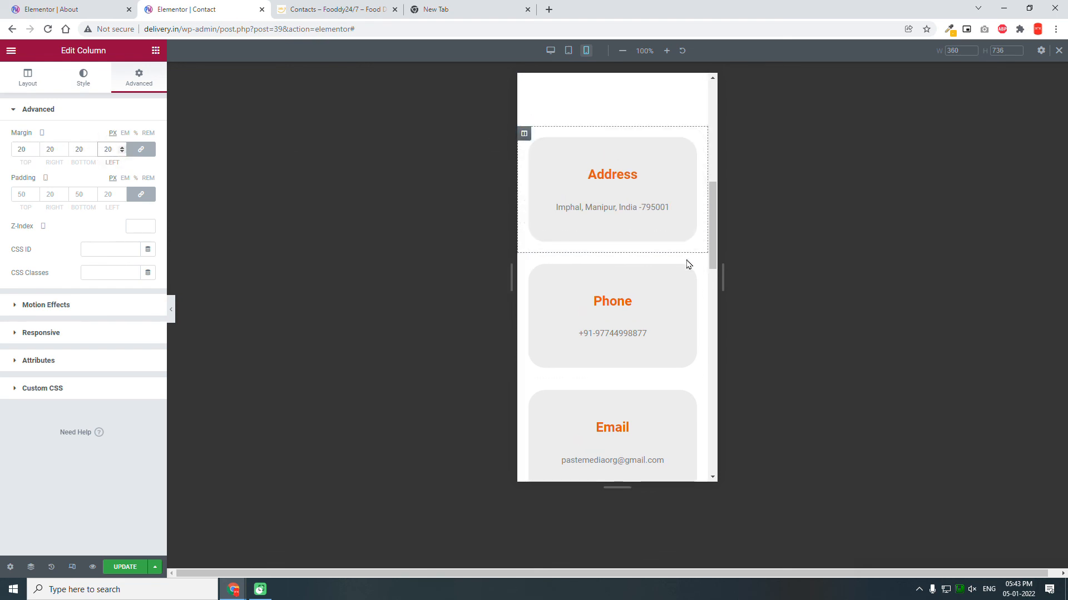
pyautogui.scroll(-4, 694, 274)
pyautogui.scroll(5, 694, 274)
pyautogui.scroll(5, 694, 274)
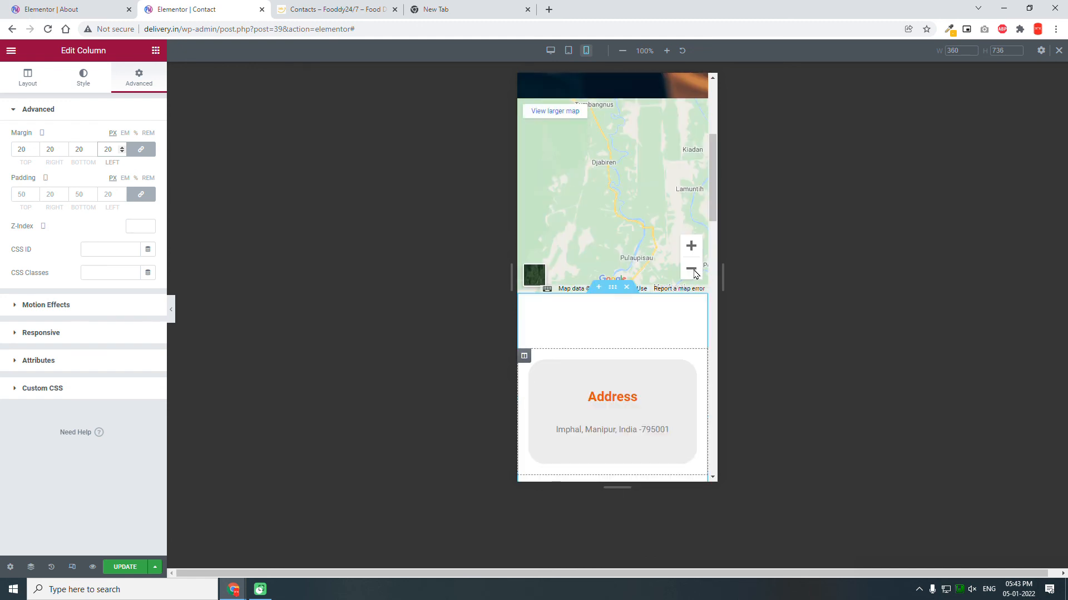
pyautogui.scroll(2, 682, 373)
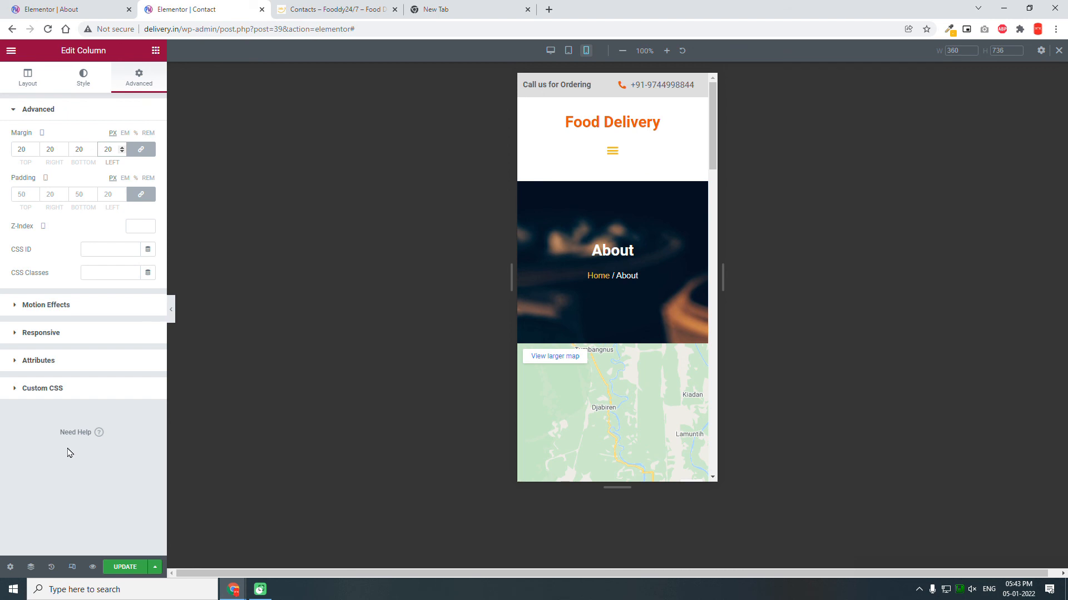
# Step: Save the Contact page's mobile adjustments with UPDATE
pyautogui.click(125, 567)
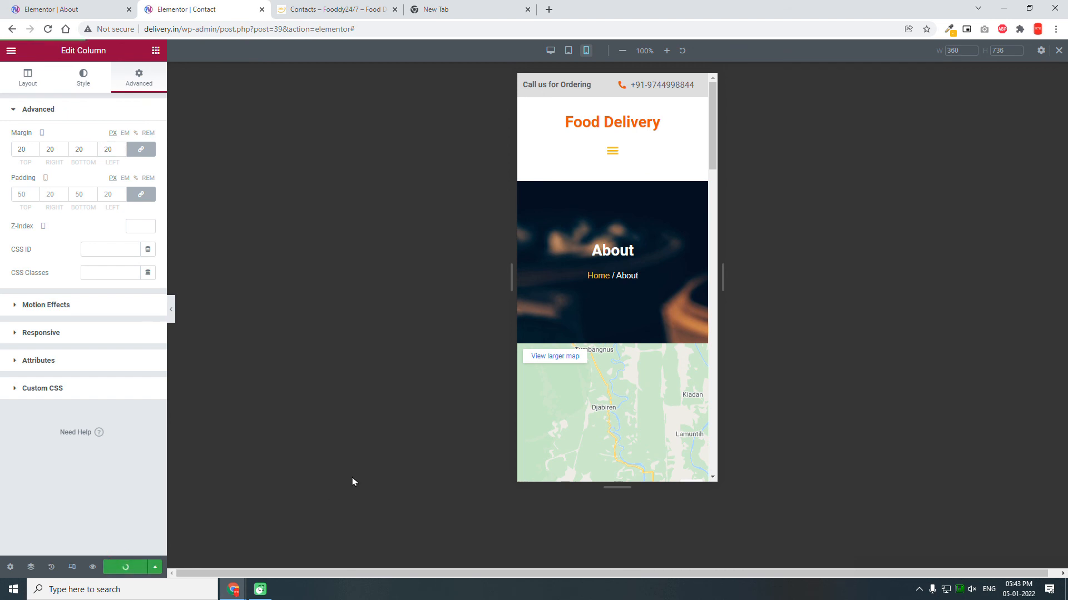